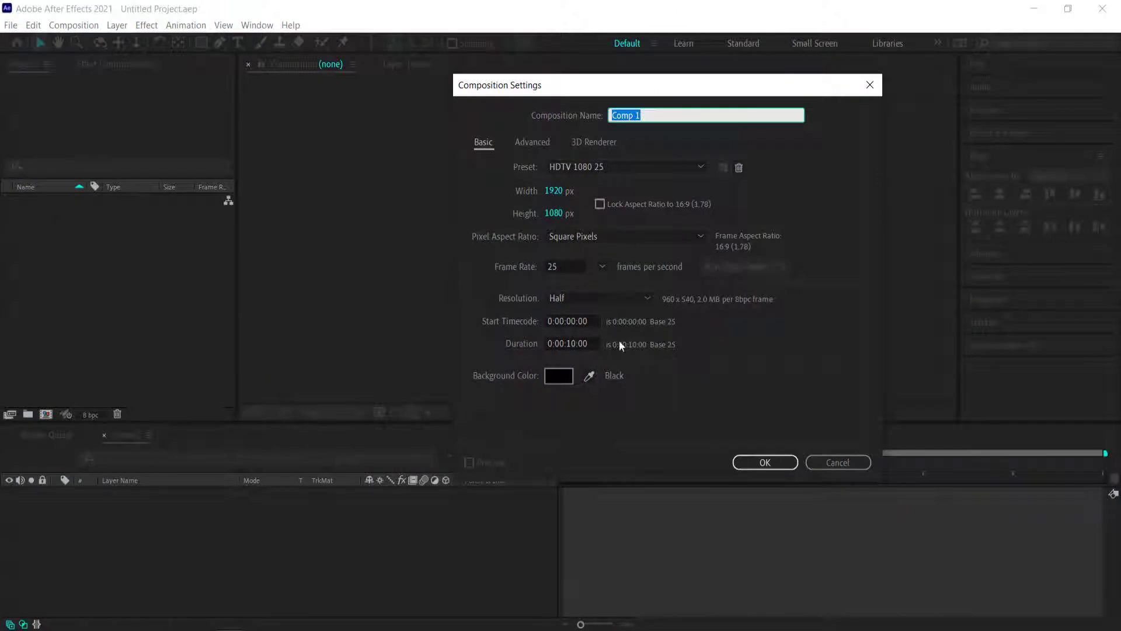
Step: Create a 1920 x 1080, 25 fps composition lasting 10 seconds and add a text layer reading "Style"
{"action": "left_click", "coordinate": [765, 462]}
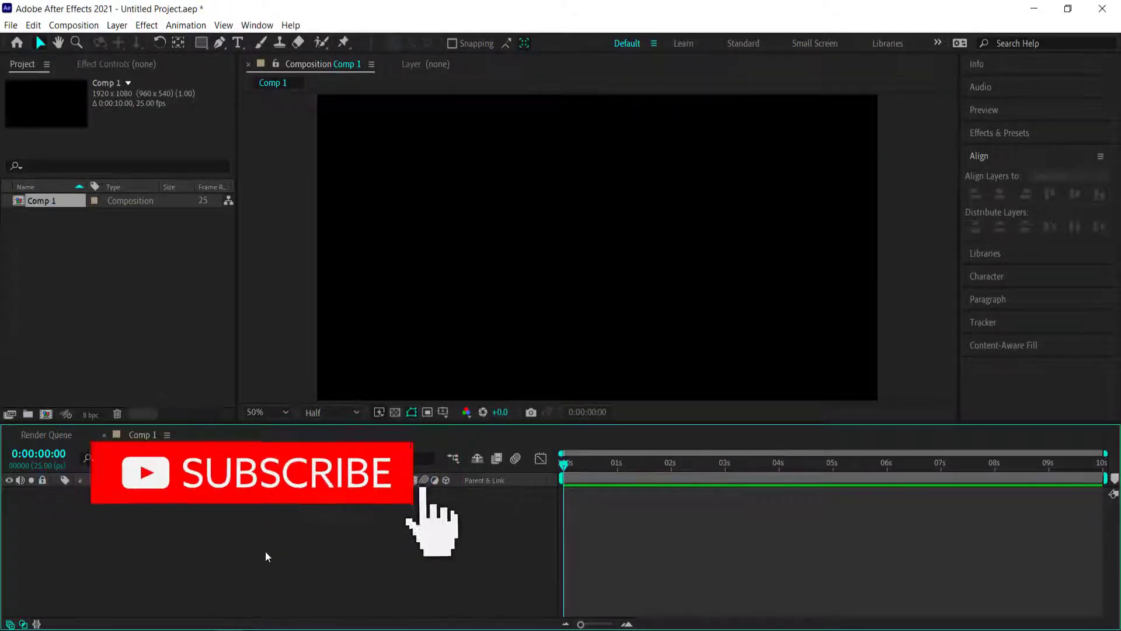
{"action": "right_click", "coordinate": [267, 556]}
{"action": "mouse_move", "coordinate": [345, 394]}
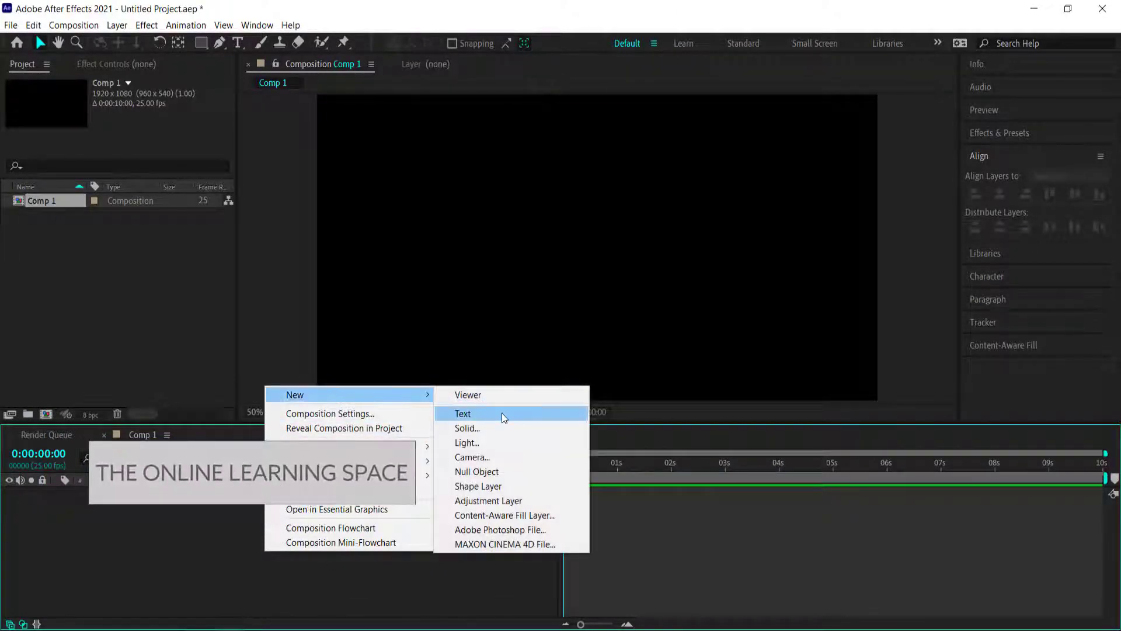
{"action": "left_click", "coordinate": [485, 414]}
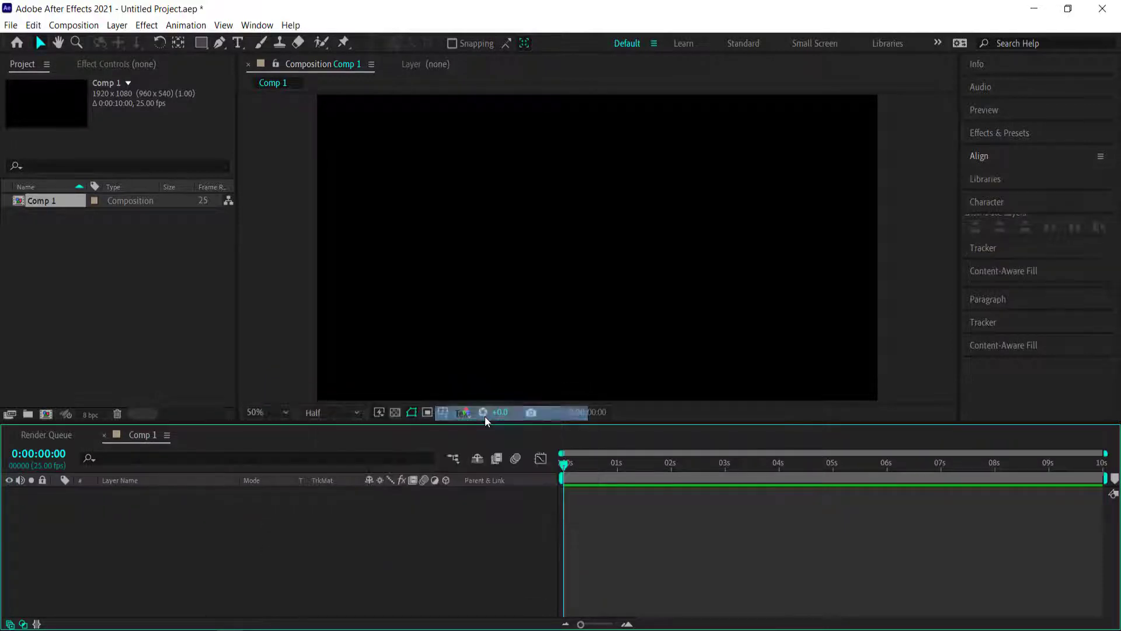
{"action": "type", "text": "Sty"}
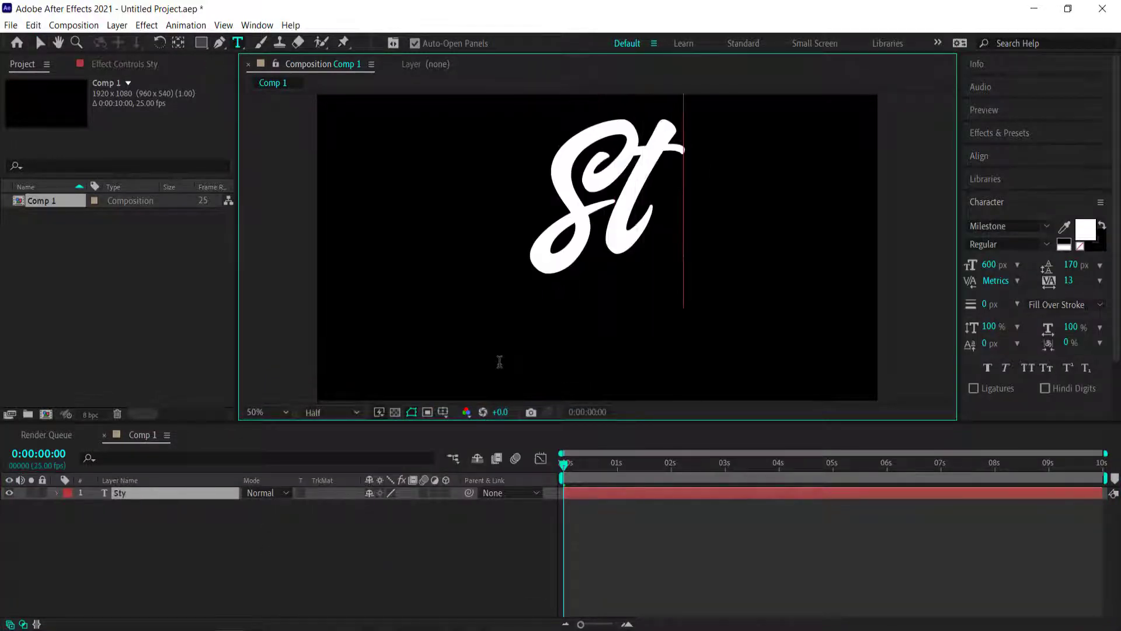
{"action": "type", "text": "le"}
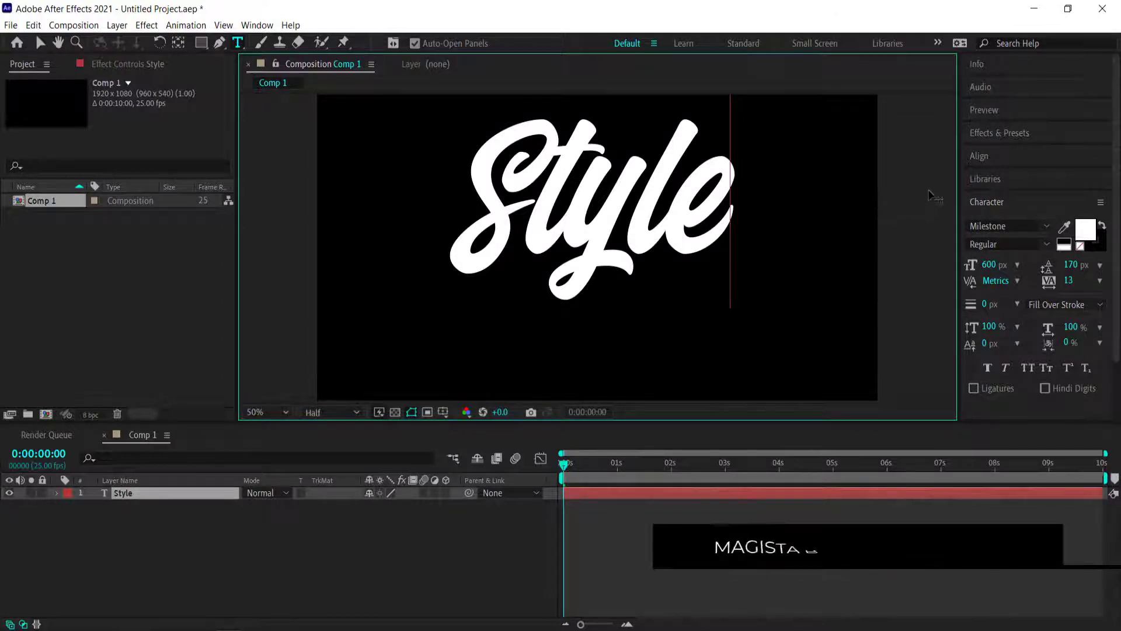
Step: Centre the Style text horizontally and vertically in the composition
{"action": "left_click", "coordinate": [975, 156]}
{"action": "left_click", "coordinate": [999, 194]}
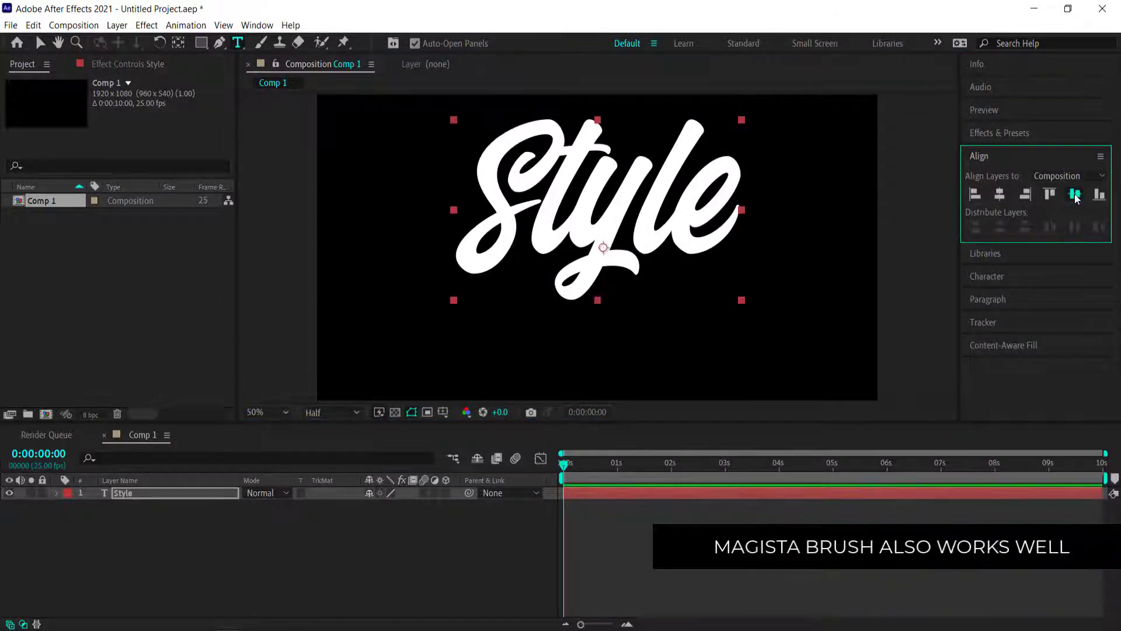
{"action": "left_click", "coordinate": [1075, 193]}
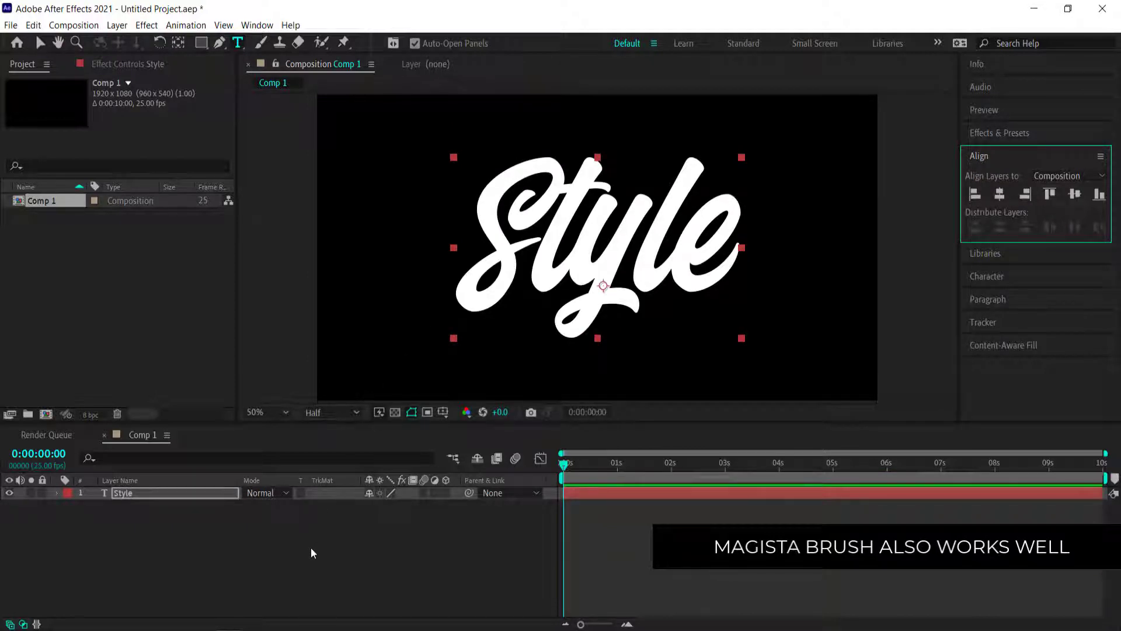
Step: Pre-compose the Style text layer into a new composition named TEXT
{"action": "right_click", "coordinate": [157, 491]}
{"action": "left_click", "coordinate": [215, 419]}
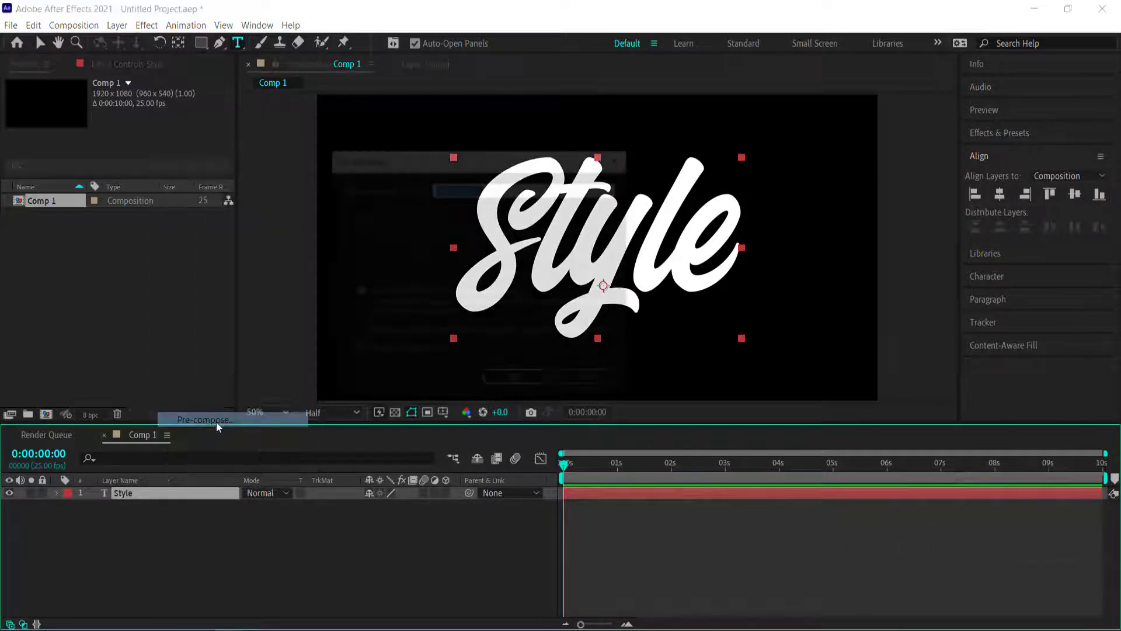
{"action": "type", "text": "TEXT"}
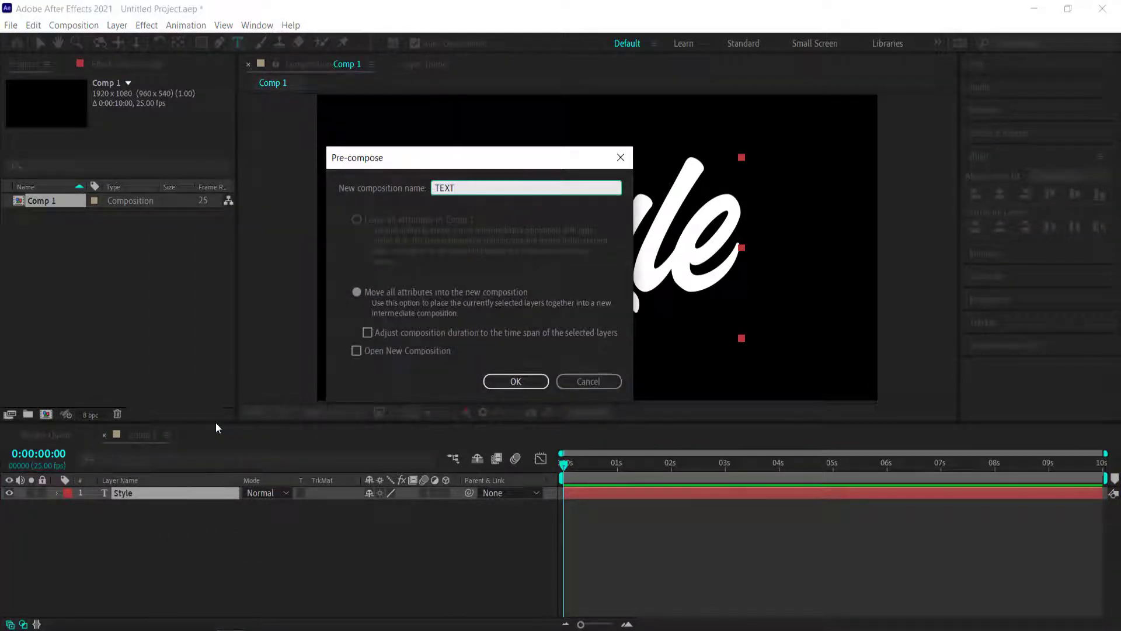
{"action": "key", "text": "Return"}
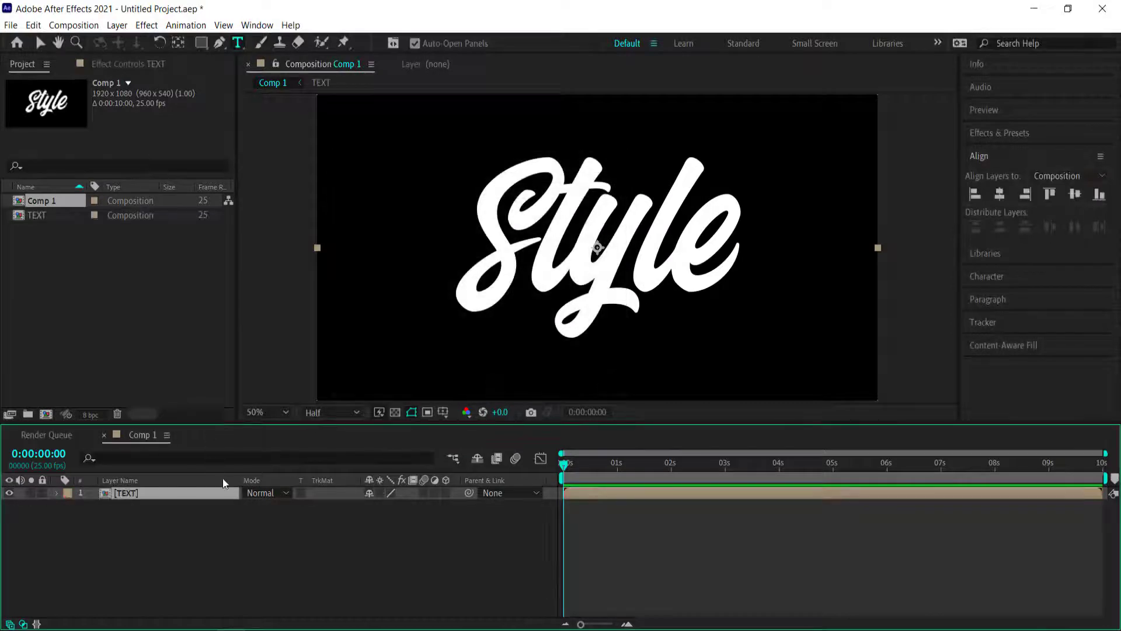
Step: Apply the Vegas effect to the TEXT layer and return to the Selection tool
{"action": "key", "text": "ctrl+space"}
{"action": "type", "text": "vegas"}
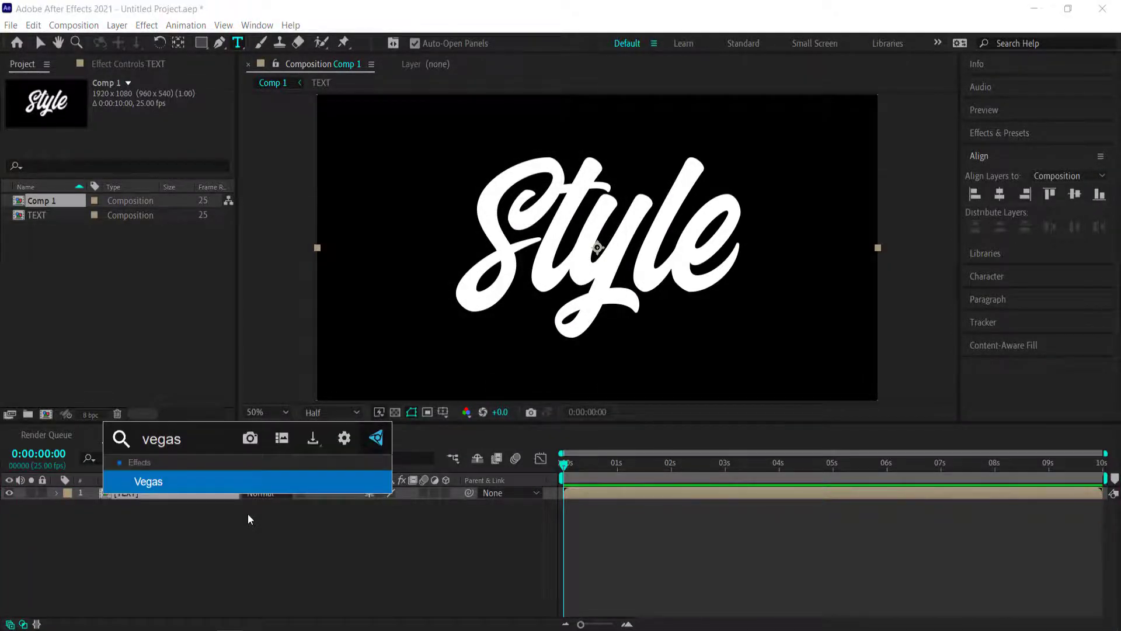
{"action": "key", "text": "Return"}
{"action": "key", "text": "v"}
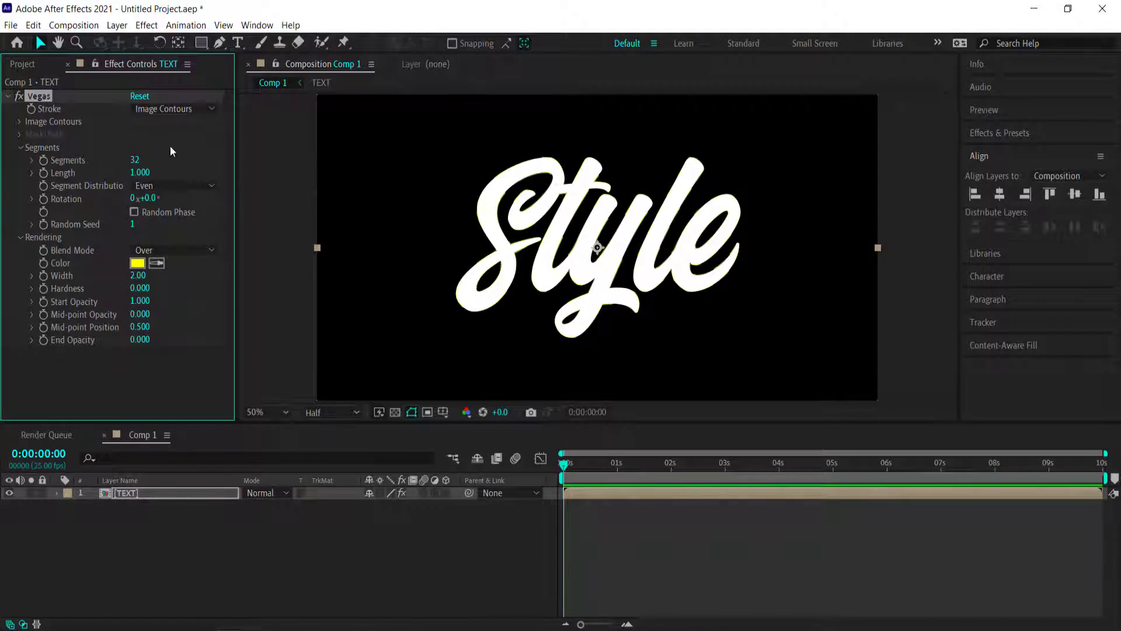
Step: Set the Vegas effect's segments to 1 and its blend mode to Transparent
{"action": "left_click", "coordinate": [136, 161]}
{"action": "key", "text": "Return"}
{"action": "left_click", "coordinate": [154, 248]}
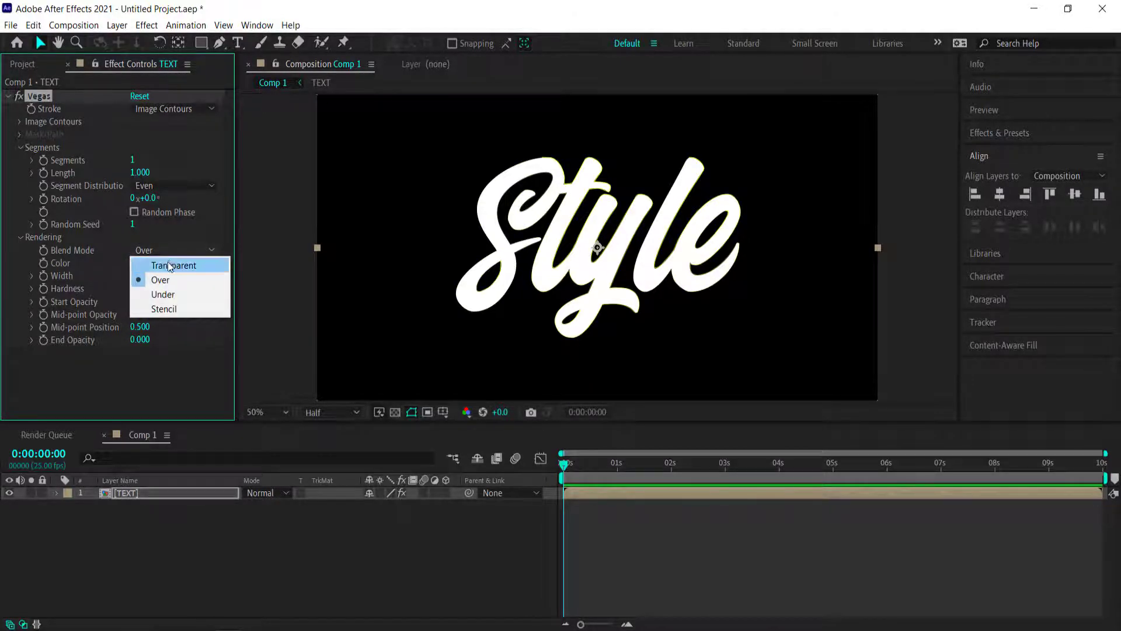
{"action": "left_click", "coordinate": [169, 264]}
Step: Set the Vegas stroke's width to 3 and end opacity to 1, and recolour the stroke pink
{"action": "left_click", "coordinate": [140, 276]}
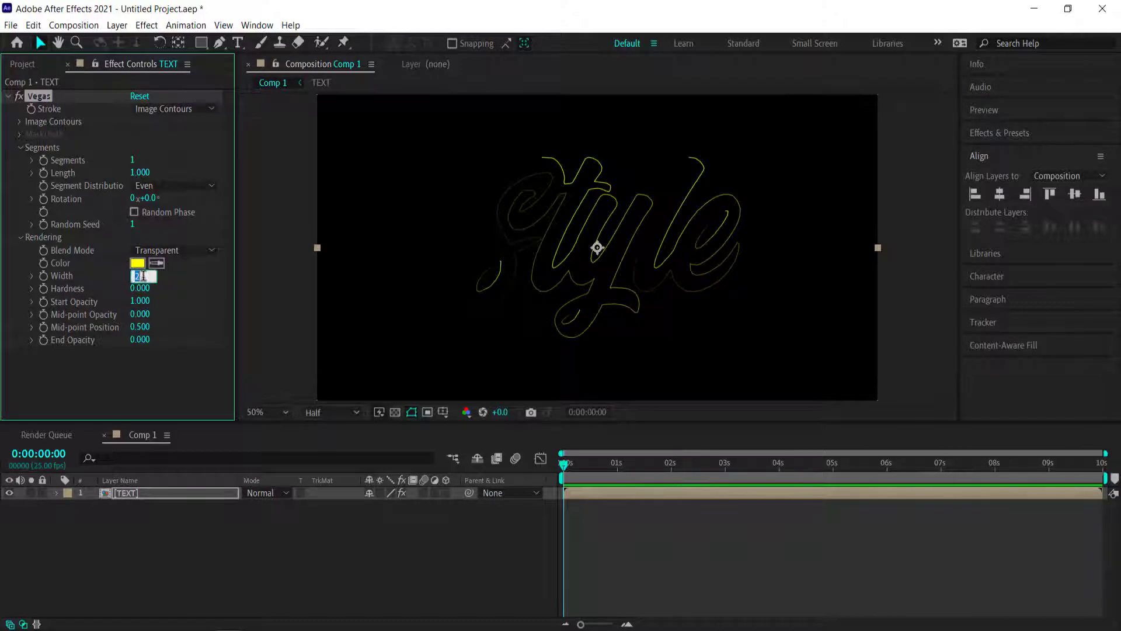
{"action": "type", "text": "3"}
{"action": "key", "text": "Return"}
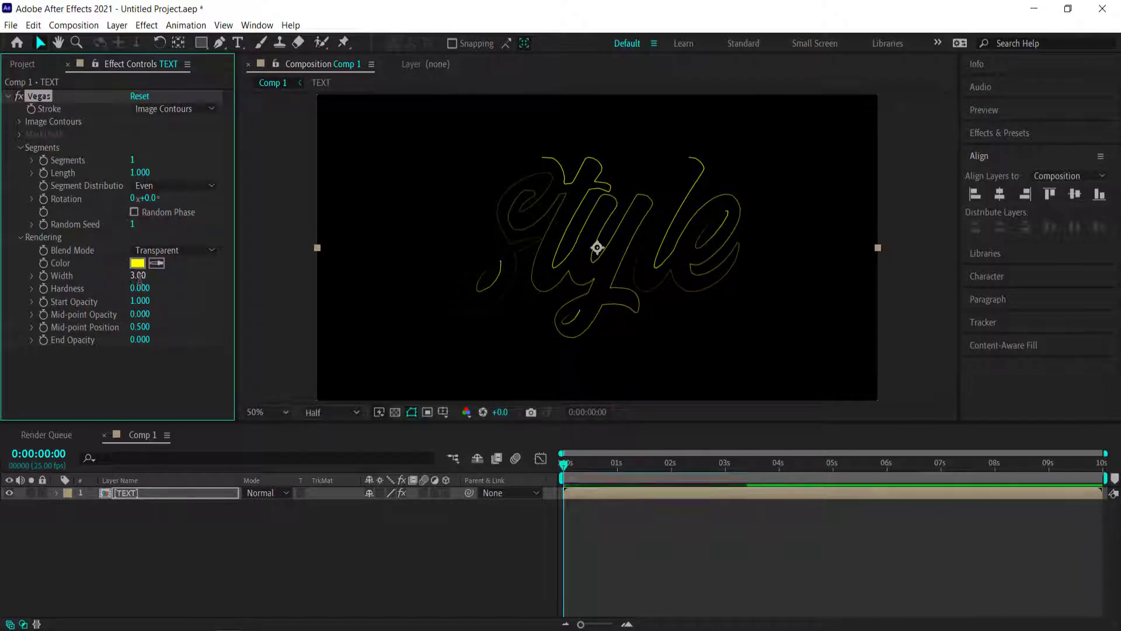
{"action": "left_click", "coordinate": [140, 340]}
{"action": "type", "text": "1"}
{"action": "key", "text": "Return"}
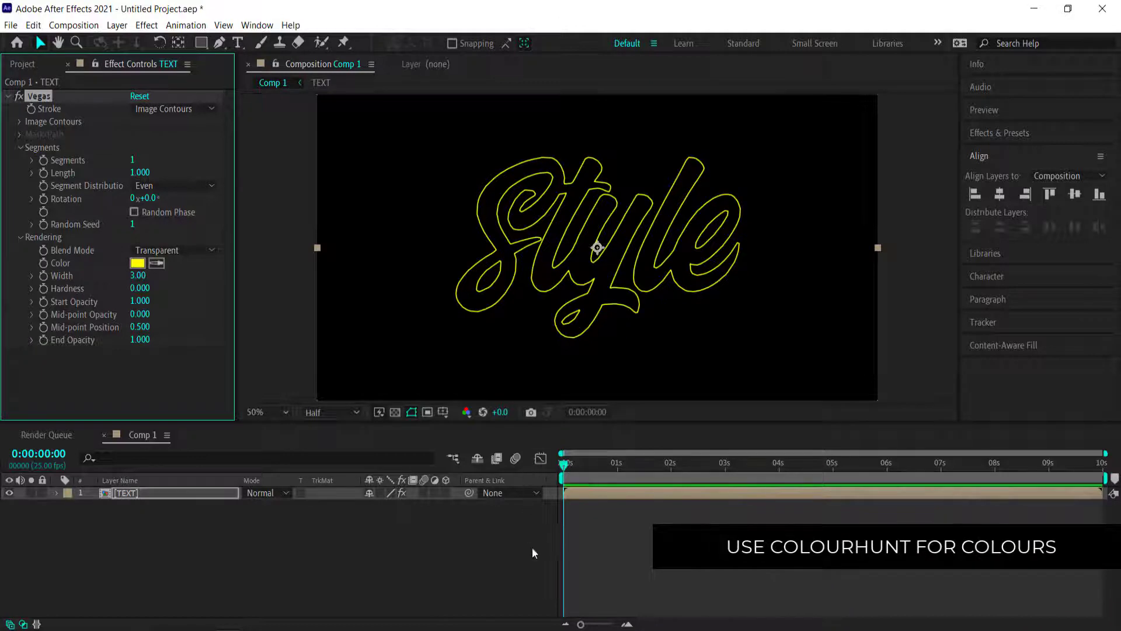
{"action": "key", "text": "alt+Tab"}
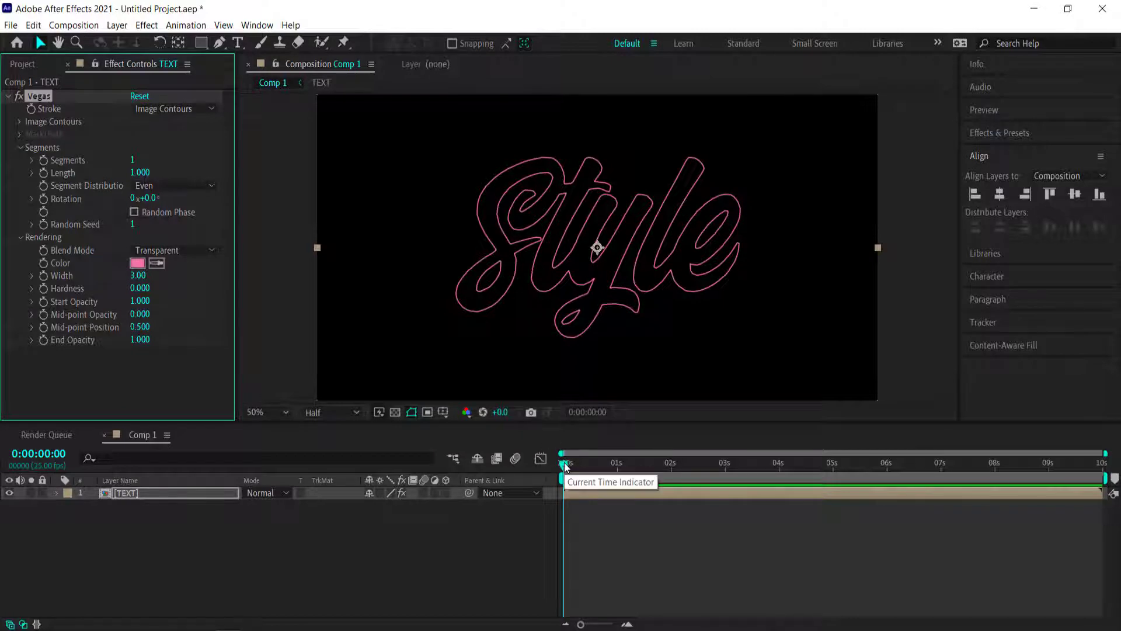
Step: Add Vegas Length and Rotation keyframes at 0:00:01:24 on the TEXT layer
{"action": "left_click_drag", "start_coordinate": [564, 463], "coordinate": [671, 466]}
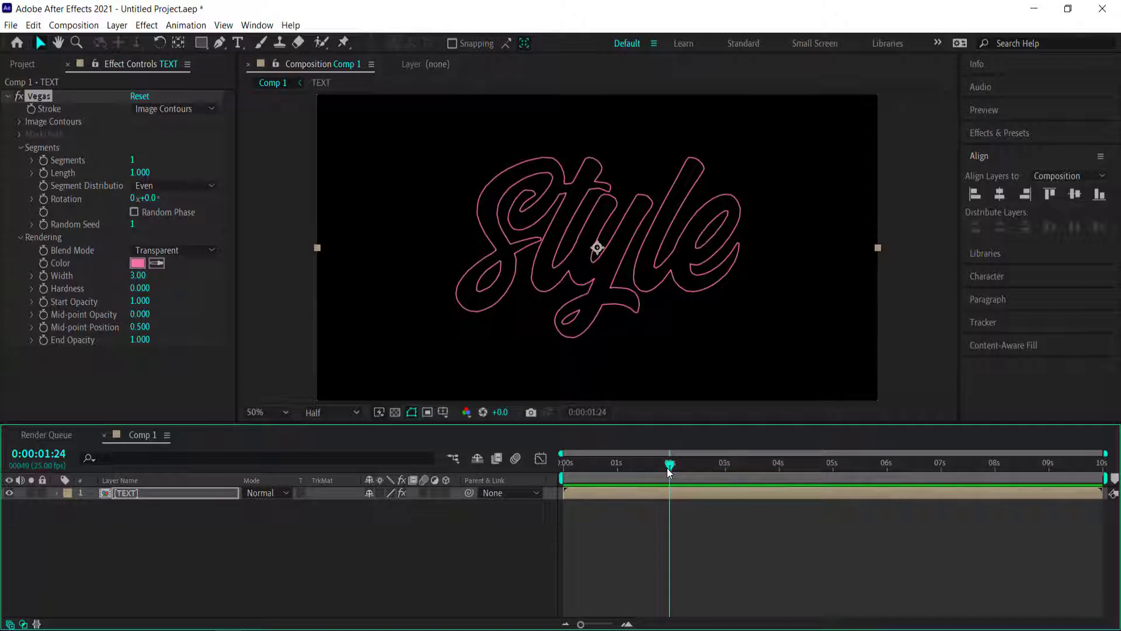
{"action": "left_click", "coordinate": [43, 170]}
{"action": "left_click", "coordinate": [43, 199]}
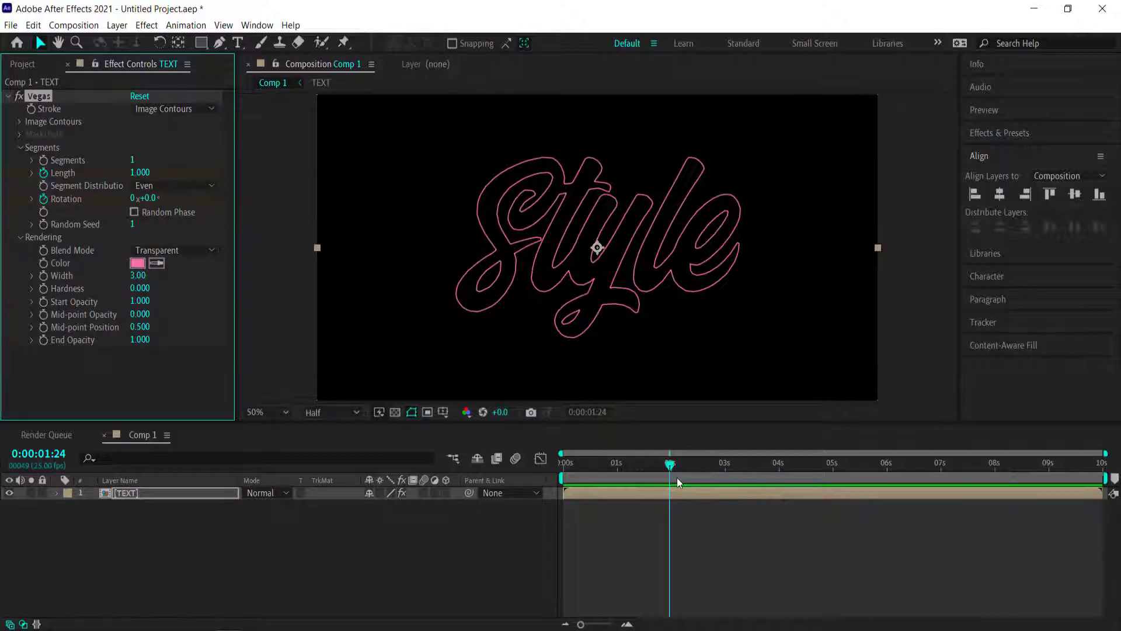
Step: Keyframe the Vegas Length at 0 and Rotation at -90° at the start of the timeline
{"action": "left_click_drag", "start_coordinate": [670, 465], "coordinate": [548, 467]}
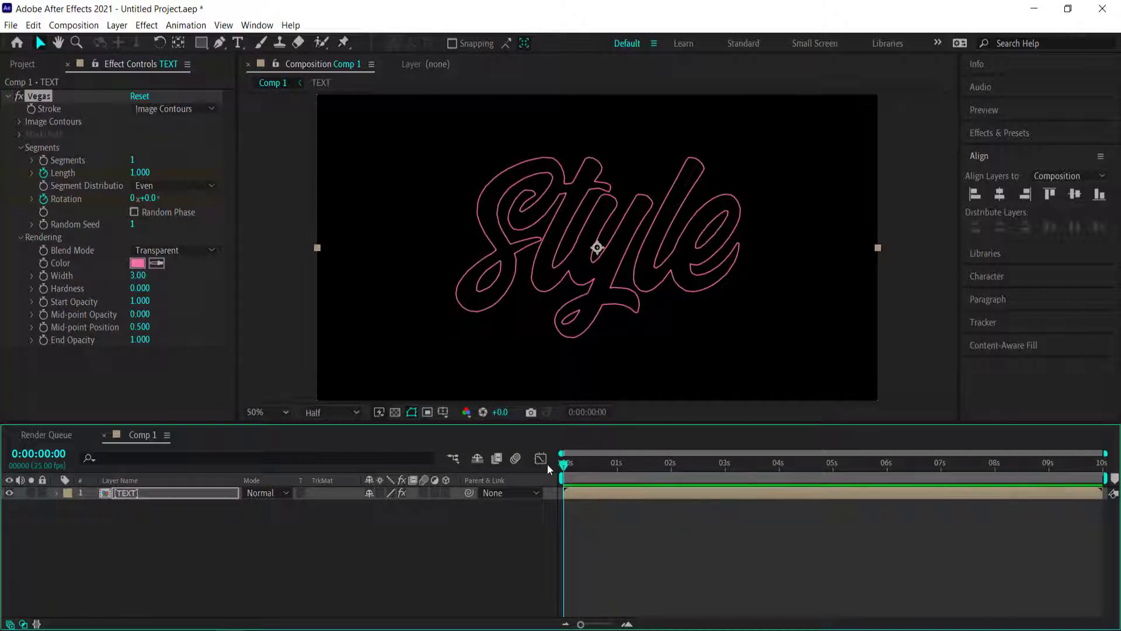
{"action": "left_click", "coordinate": [138, 173]}
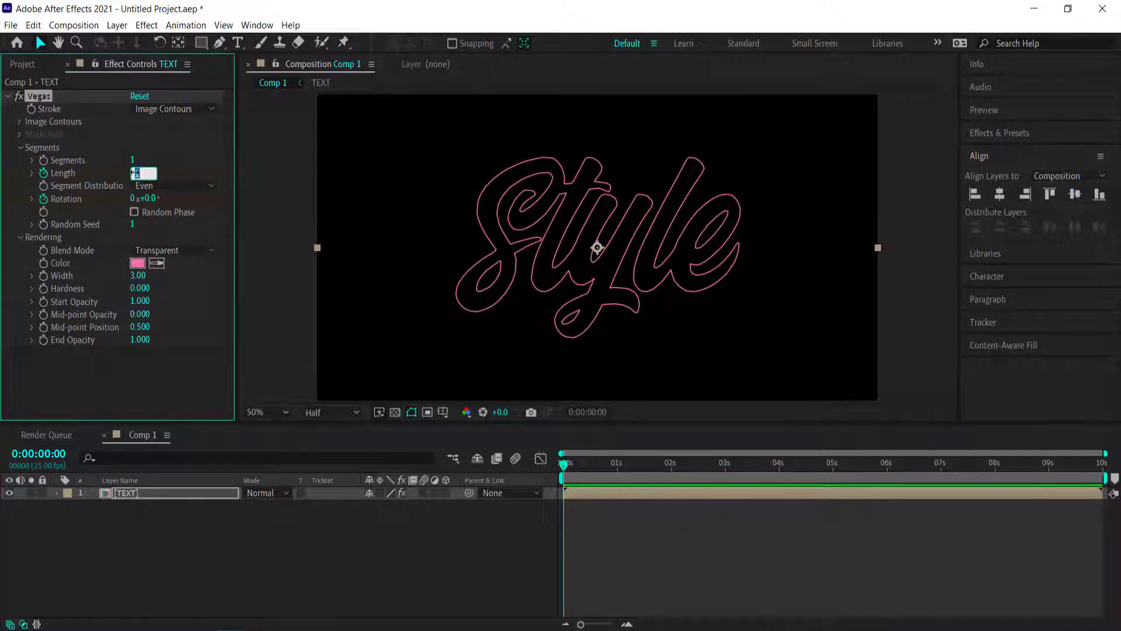
{"action": "type", "text": "0"}
{"action": "key", "text": "Return"}
{"action": "left_click", "coordinate": [148, 199]}
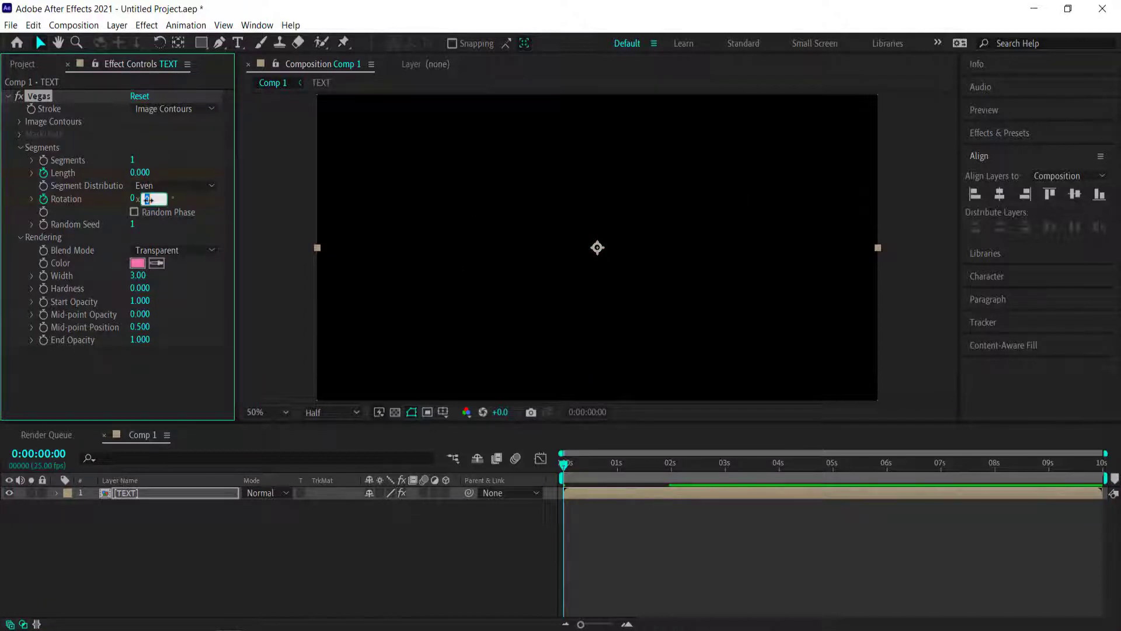
{"action": "type", "text": "-90"}
{"action": "key", "text": "Return"}
Step: Reveal the TEXT layer's keyframes and apply Easy Ease to all Length and Rotation keyframes
{"action": "mouse_move", "coordinate": [567, 461]}
{"action": "left_mouse_down"}
{"action": "mouse_move", "coordinate": [685, 447]}
{"action": "mouse_move", "coordinate": [554, 448]}
{"action": "mouse_move", "coordinate": [692, 453]}
{"action": "mouse_move", "coordinate": [576, 448]}
{"action": "mouse_move", "coordinate": [537, 461]}
{"action": "left_mouse_up"}
{"action": "key", "text": "u"}
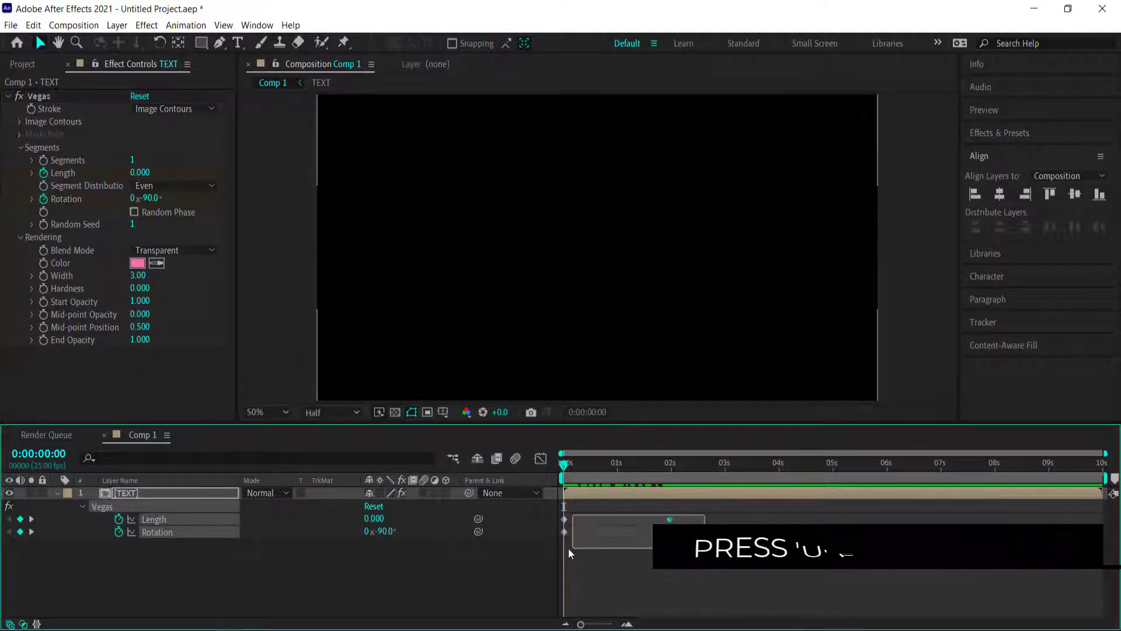
{"action": "right_click", "coordinate": [564, 531]}
{"action": "mouse_move", "coordinate": [645, 525]}
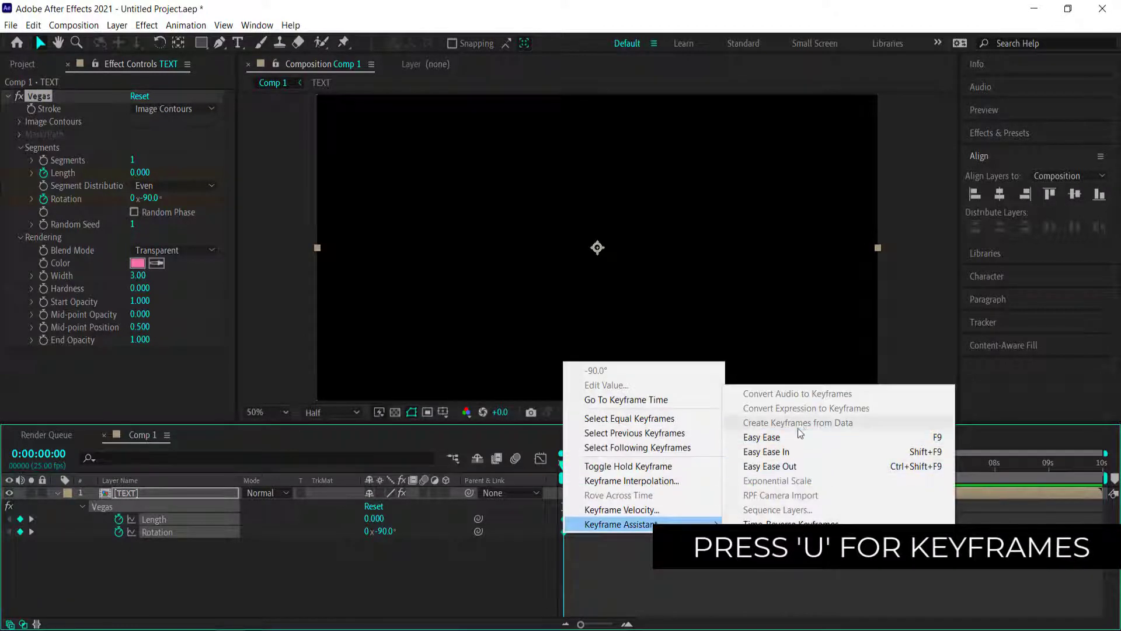
{"action": "left_click", "coordinate": [761, 437]}
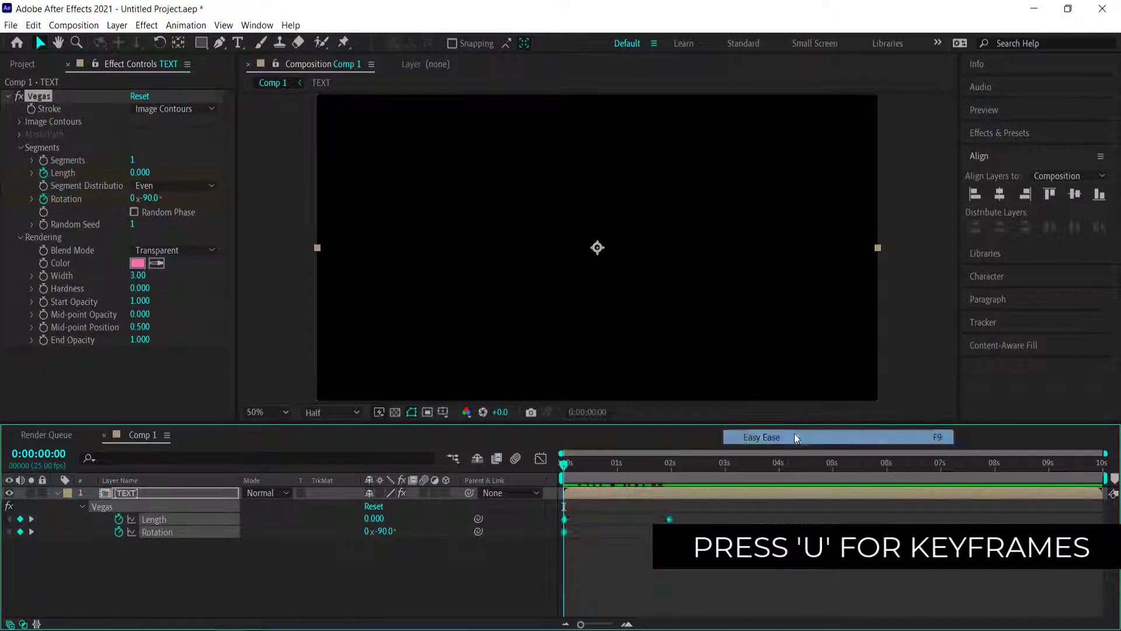
Step: Shape the Length and Rotation speed graph into a sharp peak around one second, and preview the animation
{"action": "left_click", "coordinate": [541, 459]}
{"action": "left_click_drag", "start_coordinate": [586, 572], "coordinate": [627, 582]}
{"action": "left_click", "coordinate": [670, 579]}
{"action": "mouse_move", "coordinate": [615, 504]}
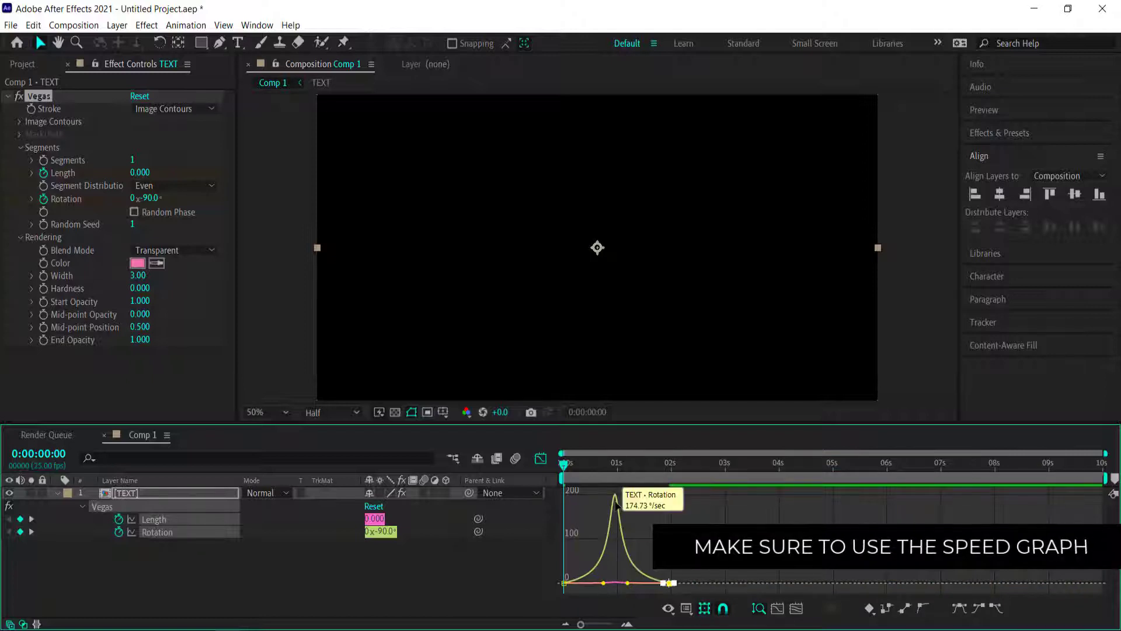
{"action": "left_click", "coordinate": [544, 458]}
{"action": "key", "text": "space"}
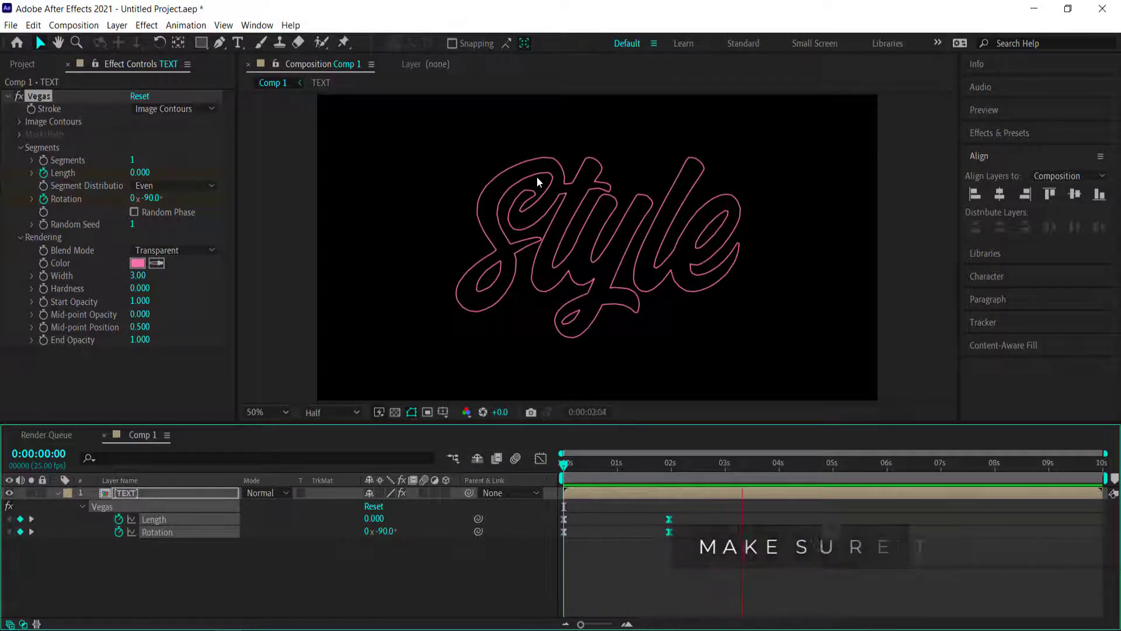
{"action": "key", "text": "space"}
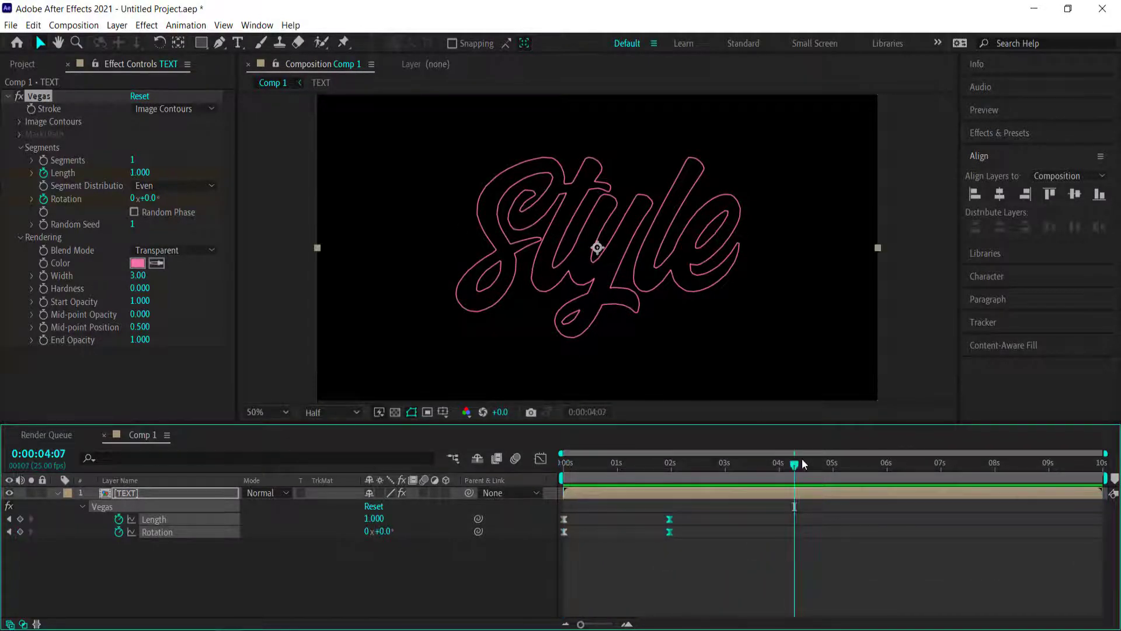
Step: Collapse the TEXT layer's properties and duplicate the layer
{"action": "left_click", "coordinate": [395, 587]}
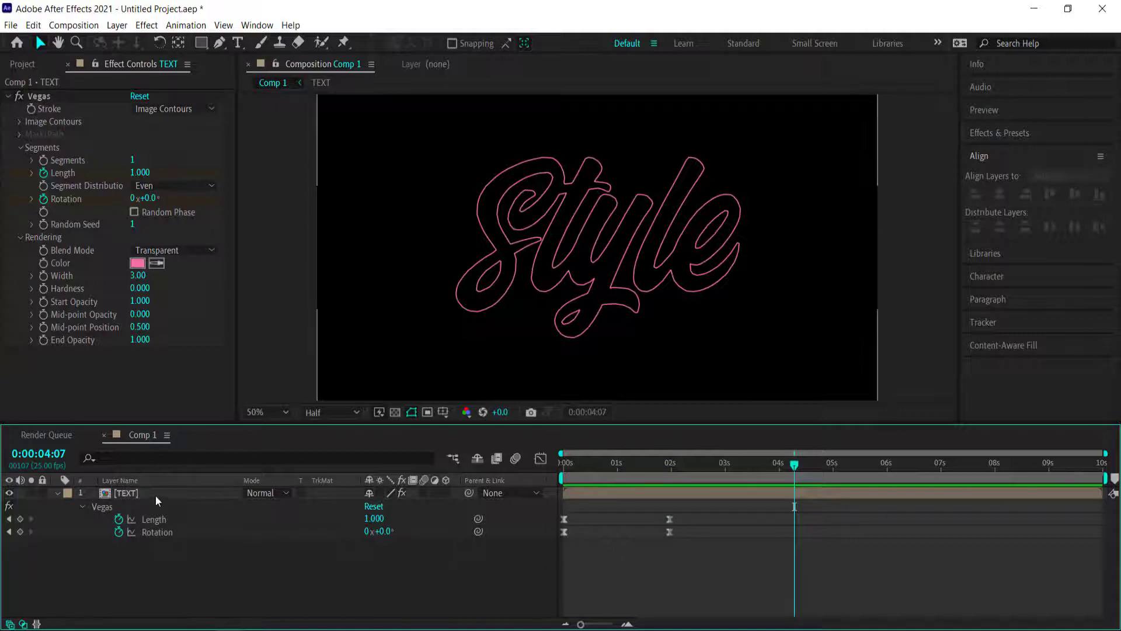
{"action": "left_click", "coordinate": [58, 494]}
{"action": "left_click", "coordinate": [123, 493]}
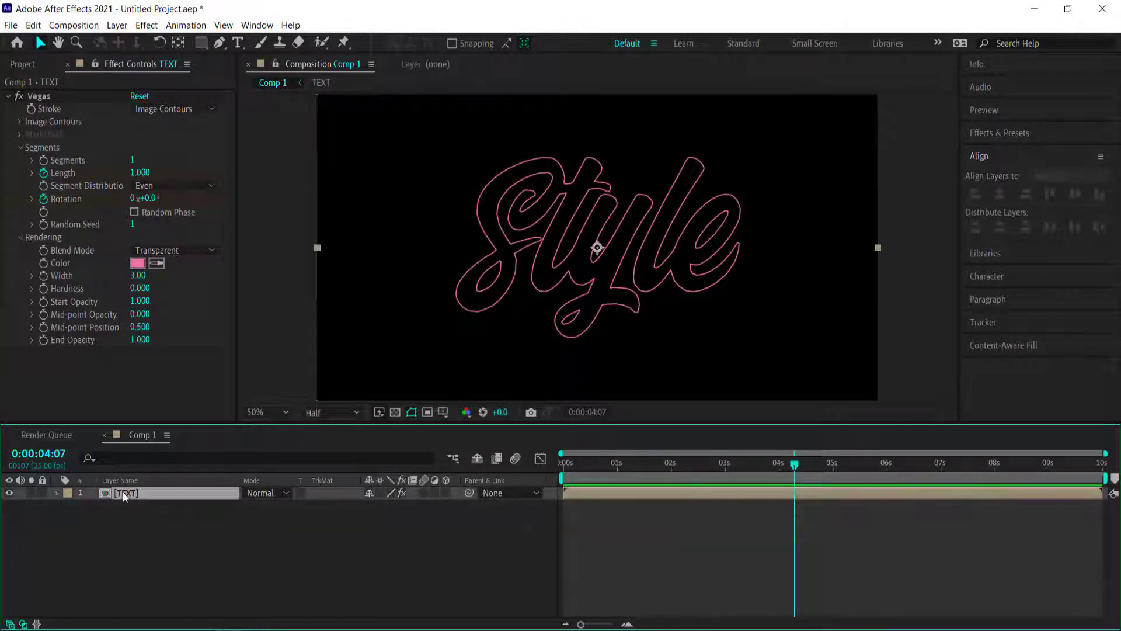
{"action": "key", "text": "ctrl+d"}
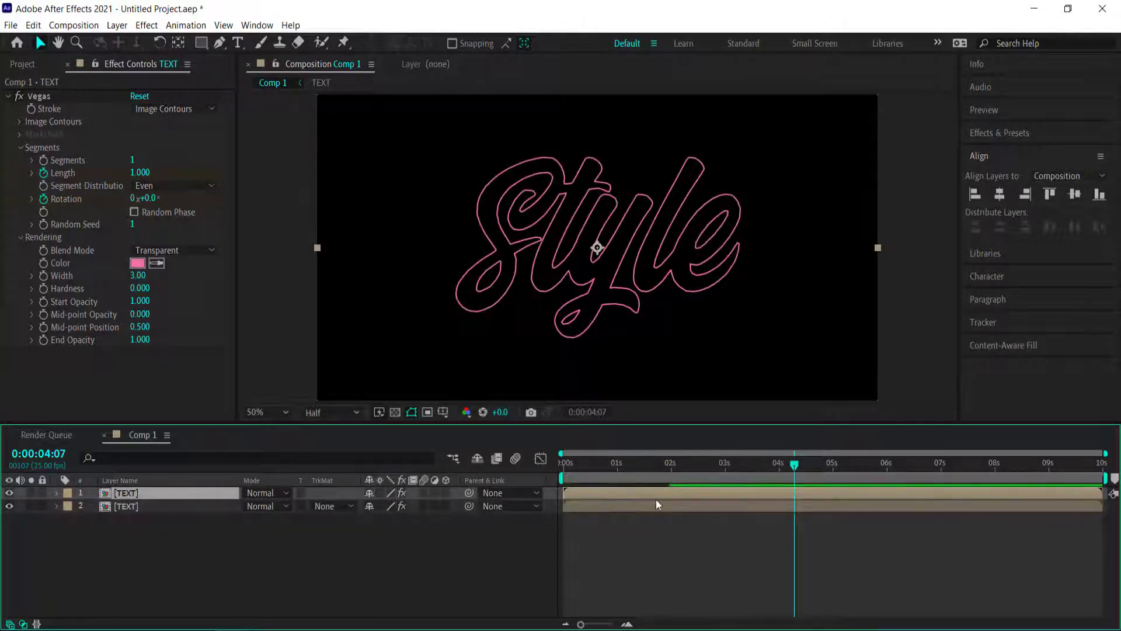
Step: Shift the upper TEXT layer to start at 0:00:00:10 and set its Vegas colour to C32BAD
{"action": "left_click_drag", "start_coordinate": [793, 464], "coordinate": [552, 469]}
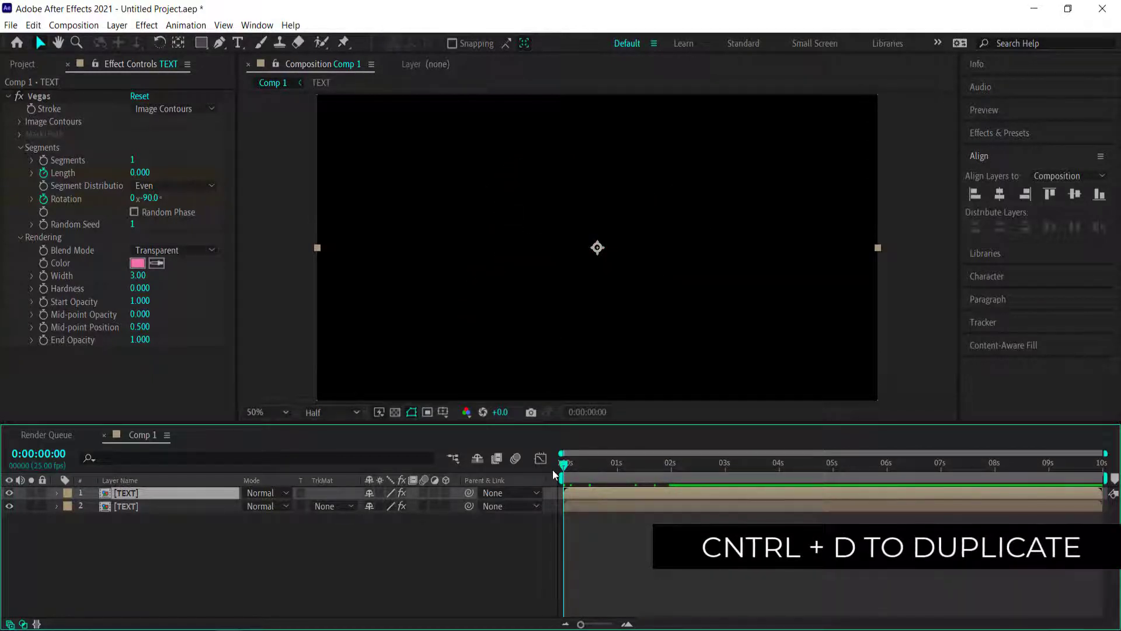
{"action": "left_click", "coordinate": [586, 464]}
{"action": "left_click_drag", "start_coordinate": [597, 489], "coordinate": [618, 488]}
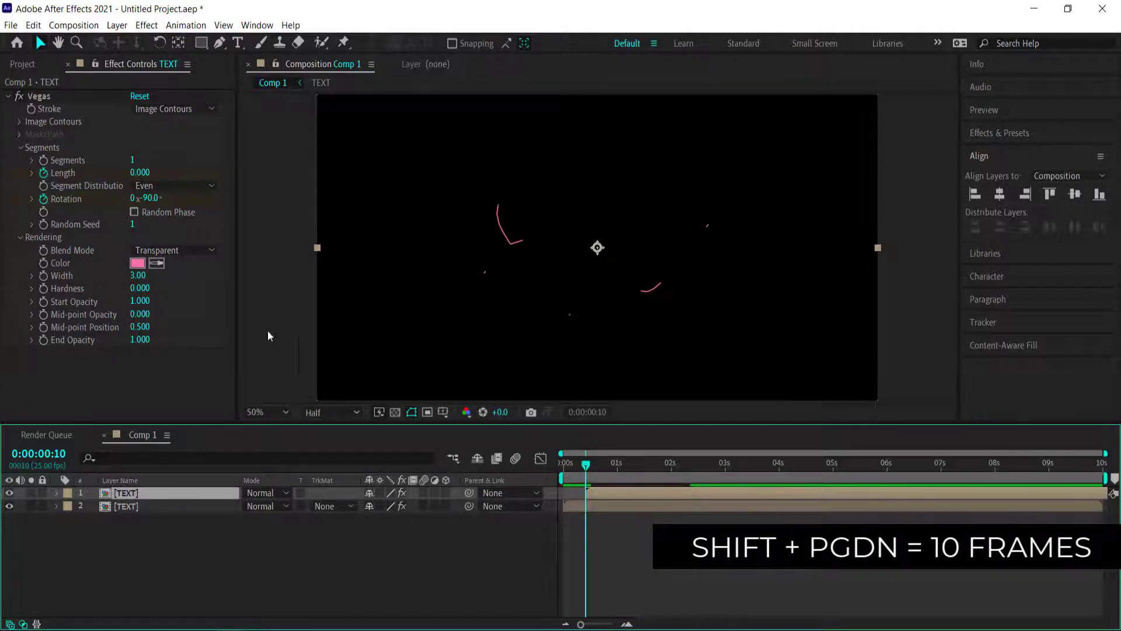
{"action": "left_click", "coordinate": [137, 263]}
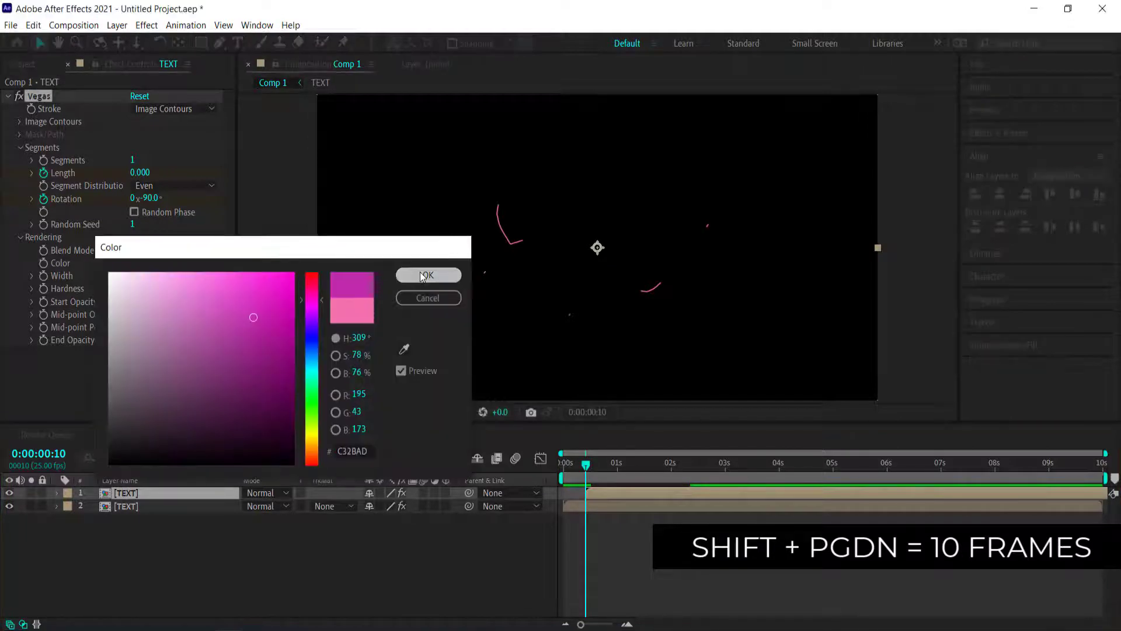
{"action": "left_click", "coordinate": [409, 277]}
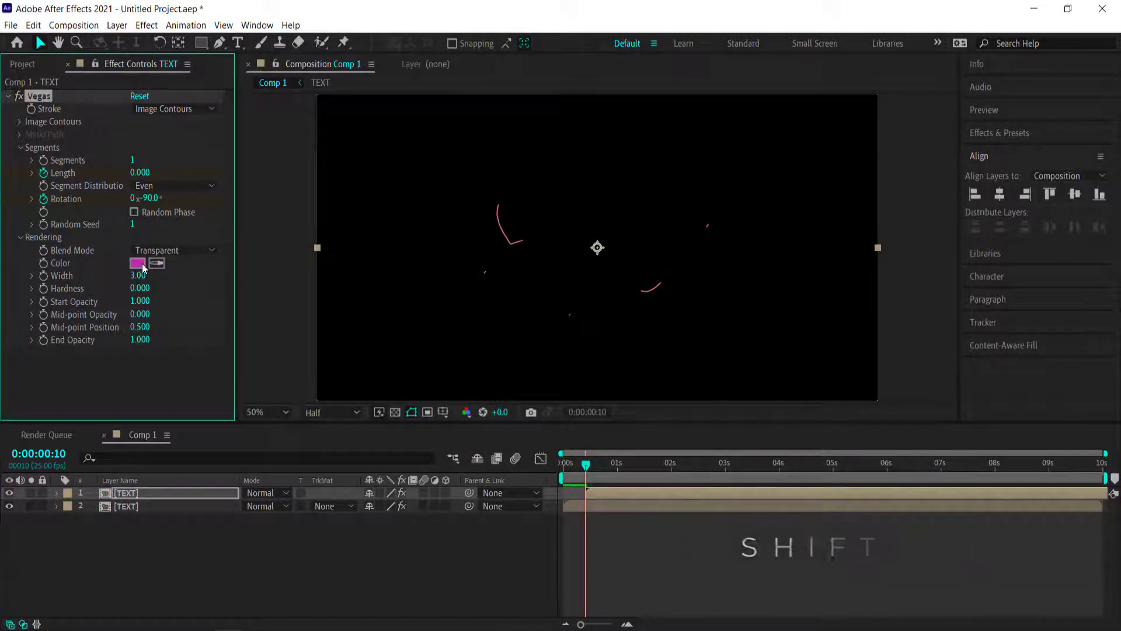
Step: Set the upper TEXT layer's Vegas Random Seed to 2 and Width to 4, and preview the animation
{"action": "left_click", "coordinate": [133, 224]}
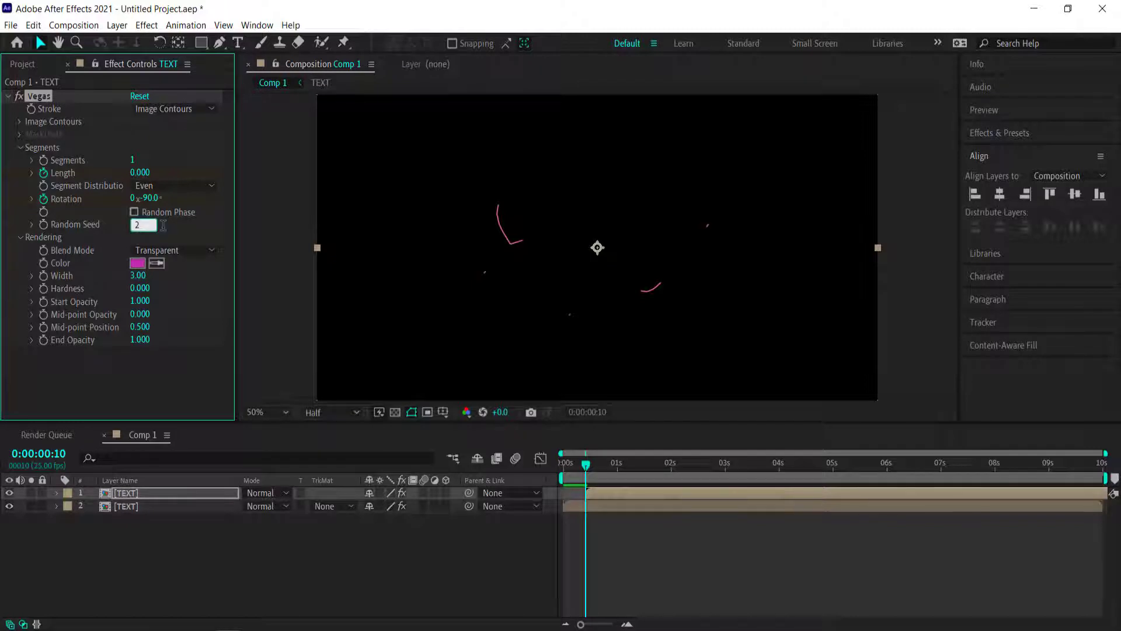
{"action": "type", "text": "2"}
{"action": "key", "text": "Return"}
{"action": "left_click", "coordinate": [139, 275]}
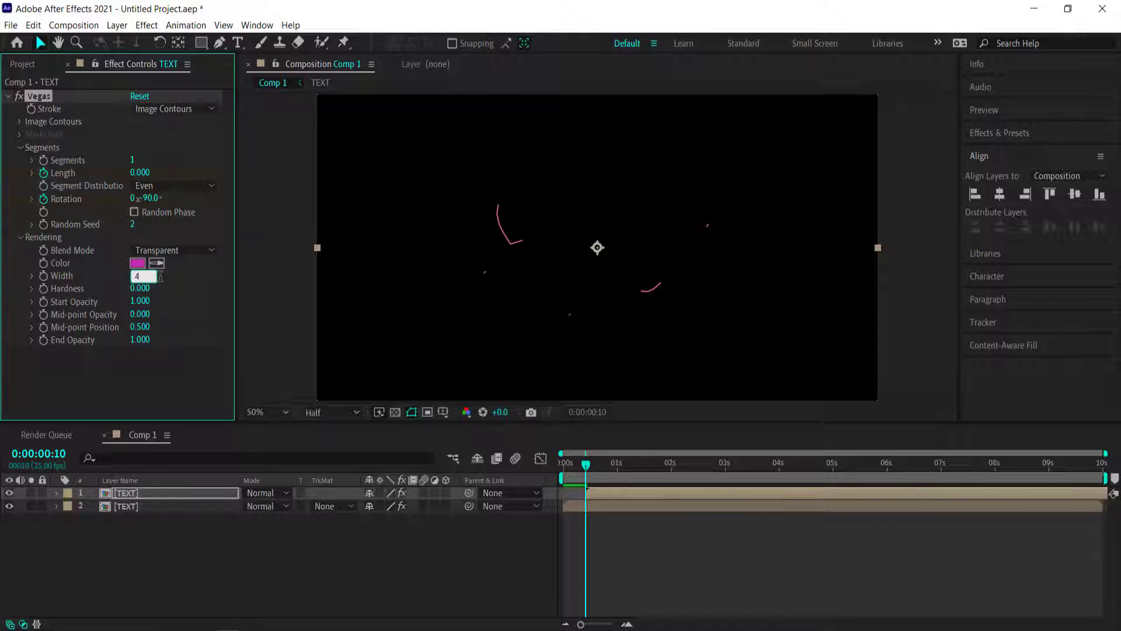
{"action": "mouse_move", "coordinate": [586, 464]}
{"action": "left_mouse_down"}
{"action": "mouse_move", "coordinate": [560, 465]}
{"action": "mouse_move", "coordinate": [658, 451]}
{"action": "left_mouse_up"}
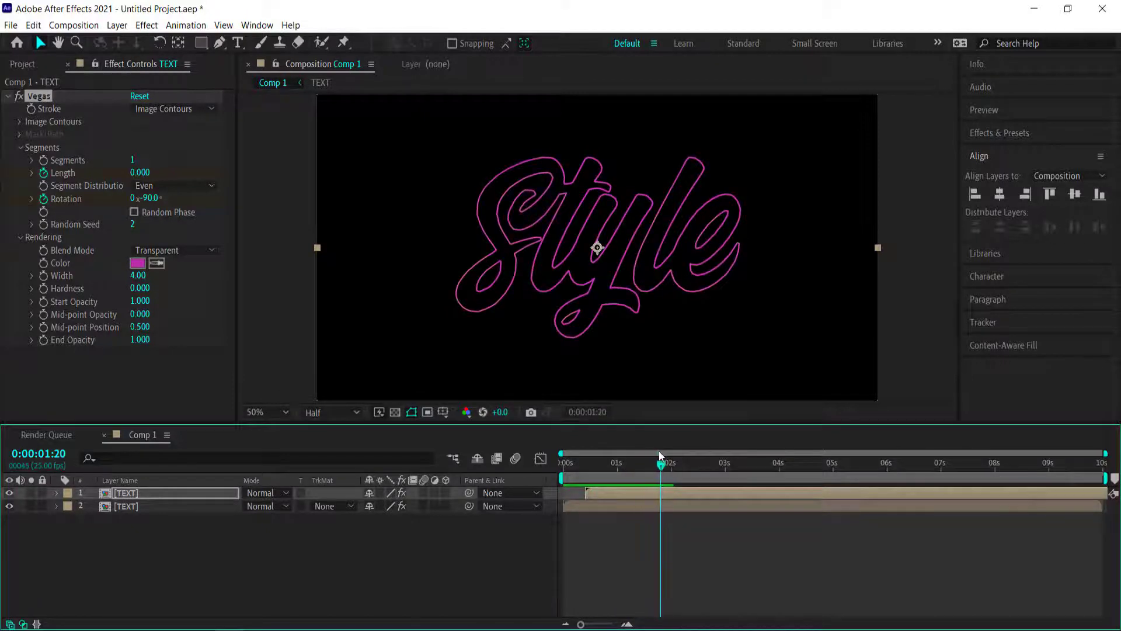
{"action": "left_click", "coordinate": [125, 549]}
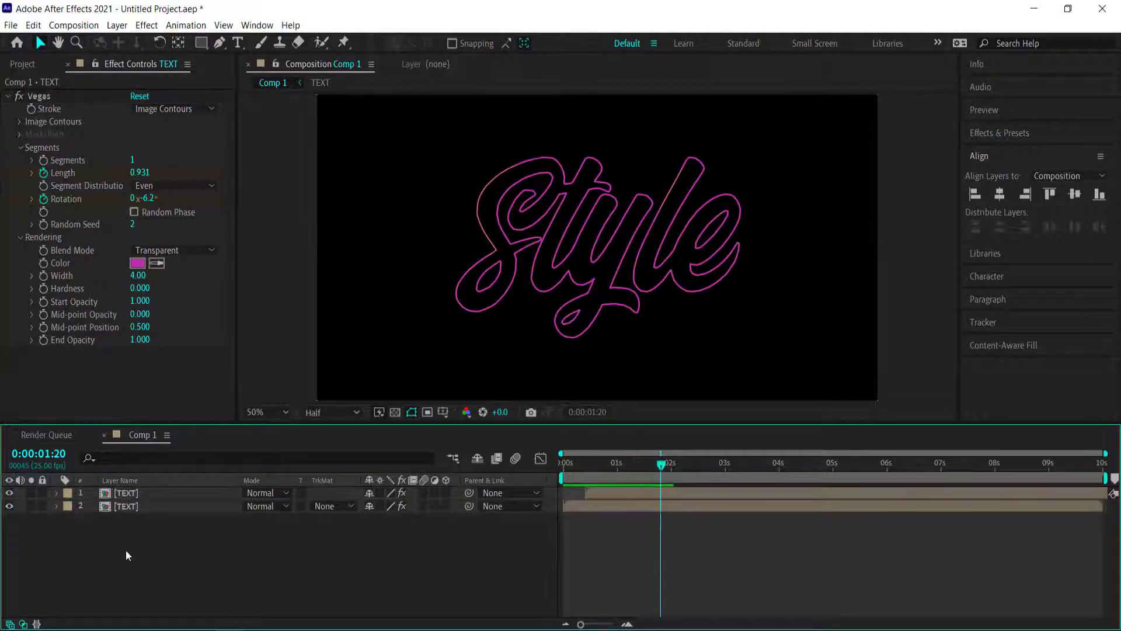
Step: Duplicate the top TEXT layer and shift the copy to start at 0:00:00:20
{"action": "left_click", "coordinate": [133, 491]}
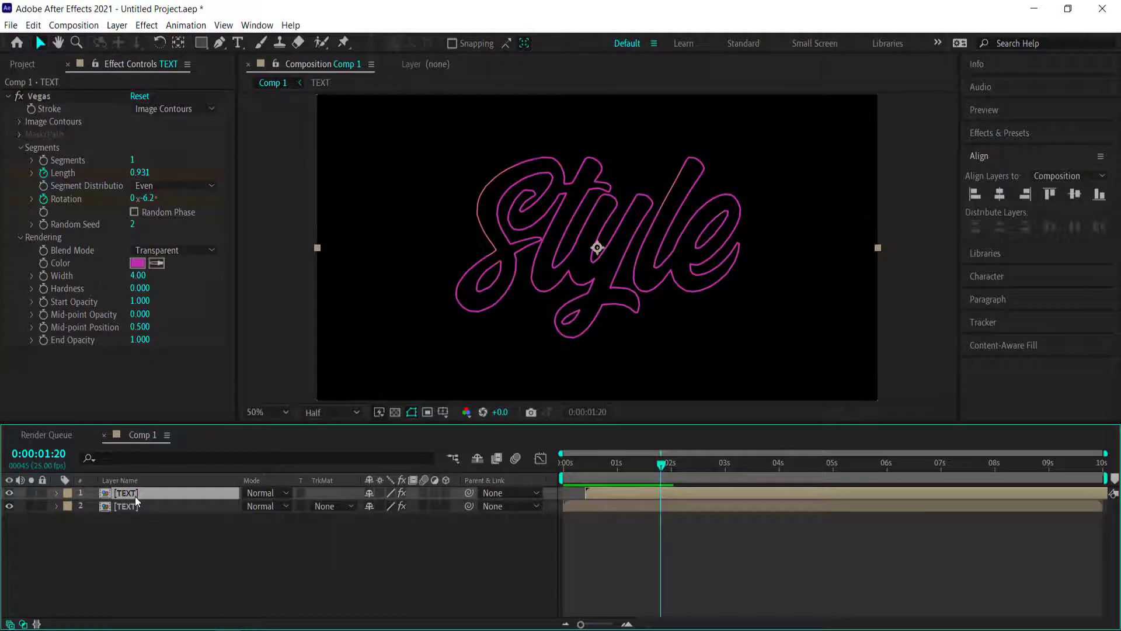
{"action": "key", "text": "ctrl+d"}
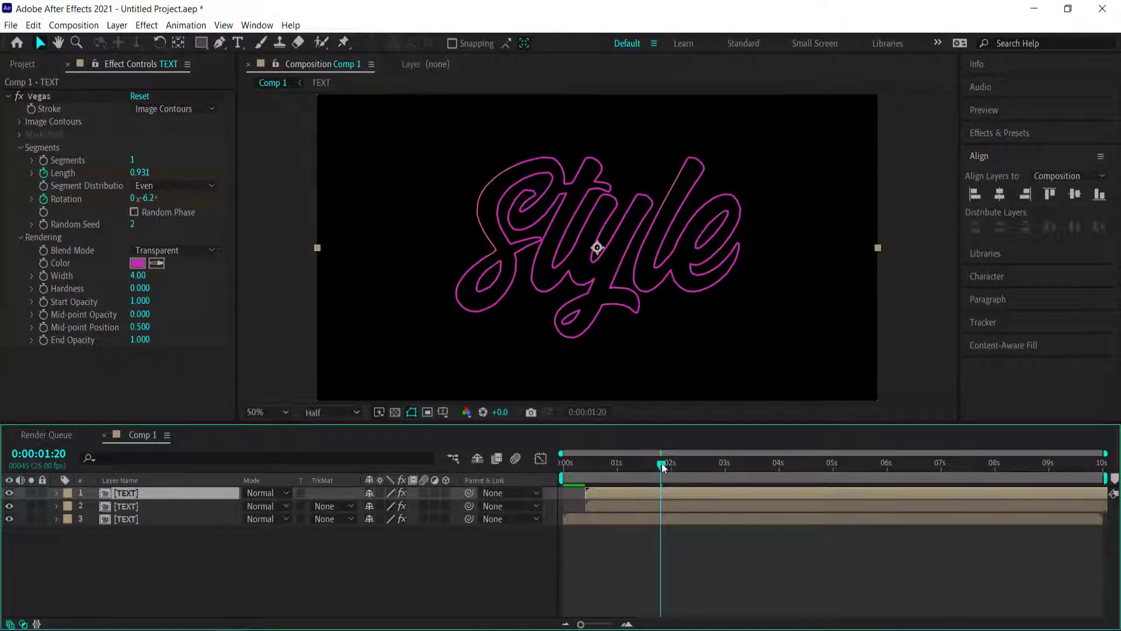
{"action": "left_click_drag", "start_coordinate": [662, 464], "coordinate": [586, 463]}
{"action": "key", "text": "shift+Page_Down"}
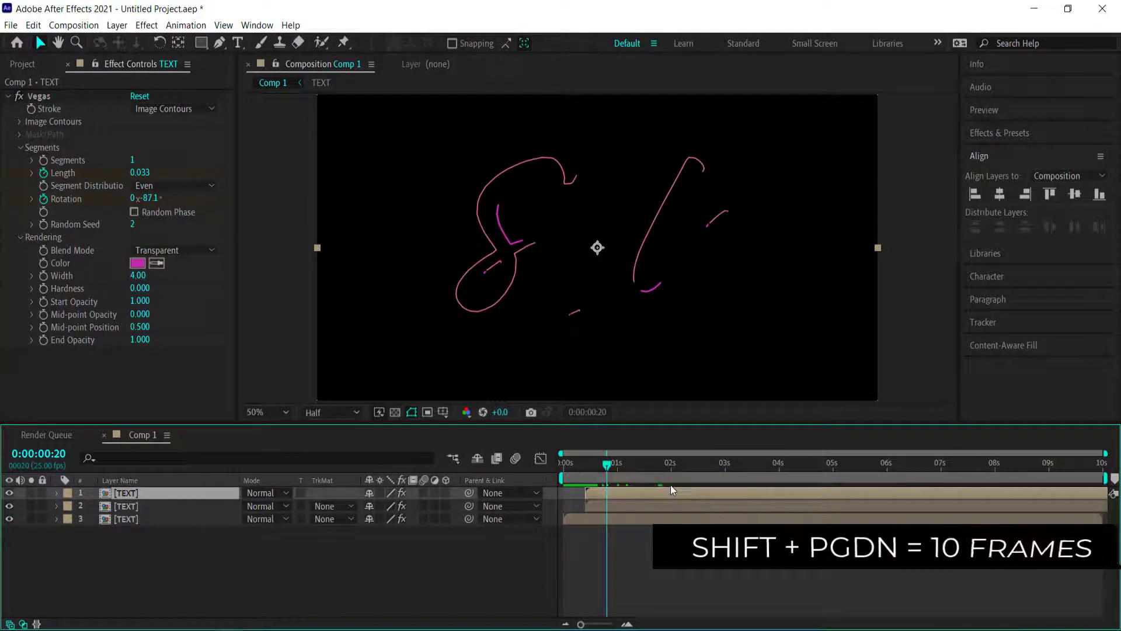
{"action": "key", "text": "bracketleft"}
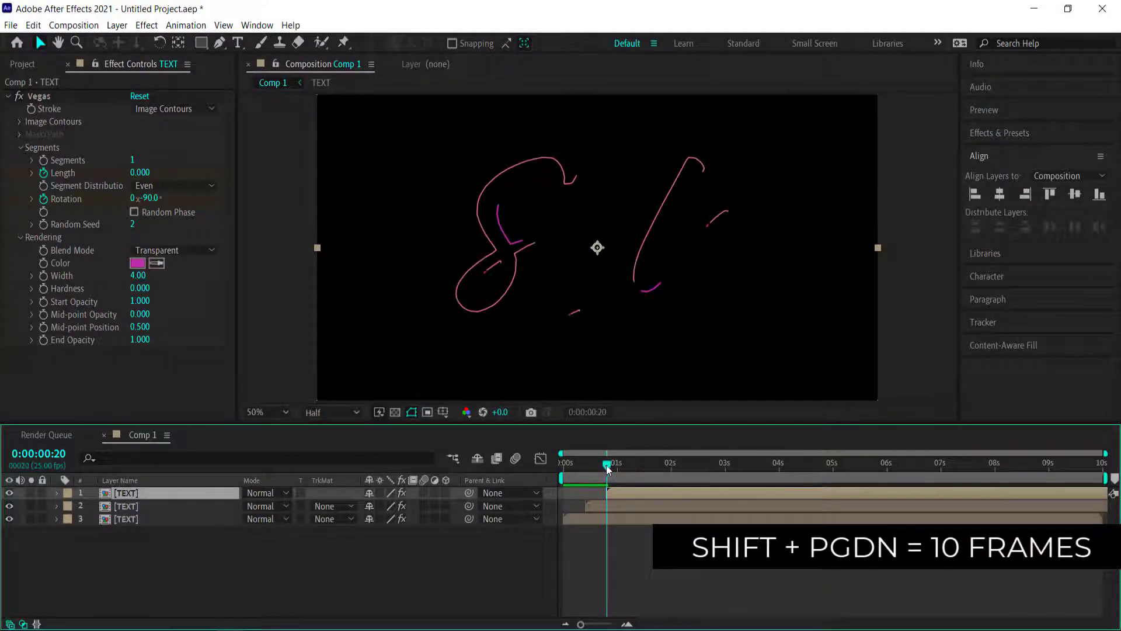
Step: Give the top TEXT layer's Vegas effect Random Seed 3, a purple colour and Width 6, and preview the animation
{"action": "left_click_drag", "start_coordinate": [607, 464], "coordinate": [633, 461]}
{"action": "left_click", "coordinate": [133, 224]}
{"action": "type", "text": "3"}
{"action": "key", "text": "Return"}
{"action": "left_click", "coordinate": [139, 276]}
{"action": "type", "text": "6"}
{"action": "key", "text": "Return"}
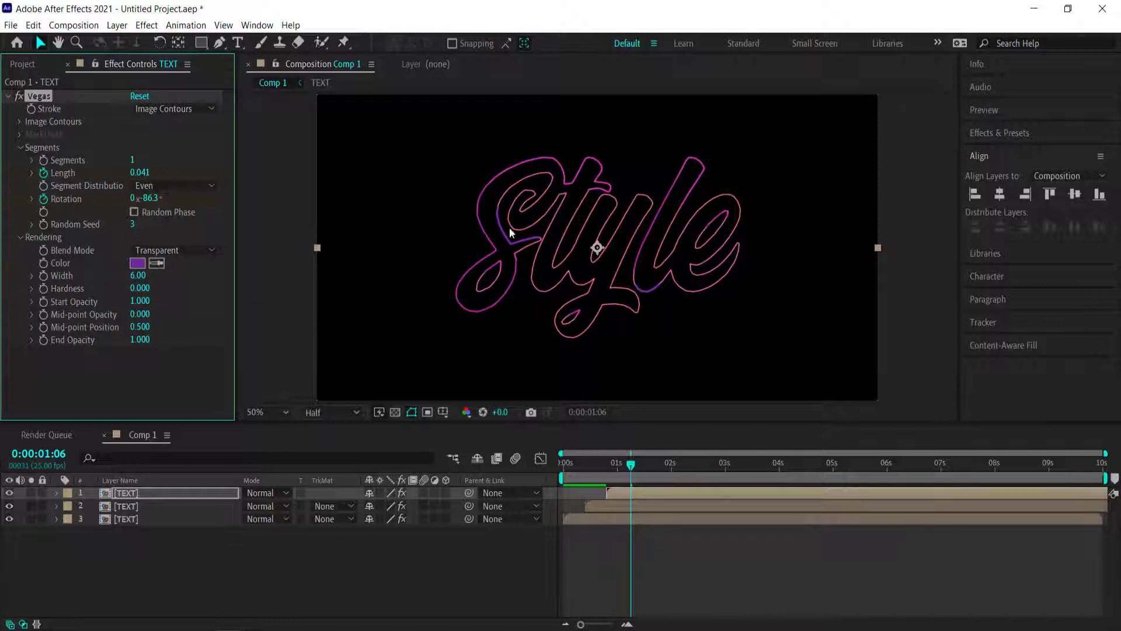
{"action": "left_click_drag", "start_coordinate": [632, 466], "coordinate": [586, 468]}
{"action": "left_click_drag", "start_coordinate": [595, 469], "coordinate": [665, 464]}
{"action": "left_click", "coordinate": [154, 565]}
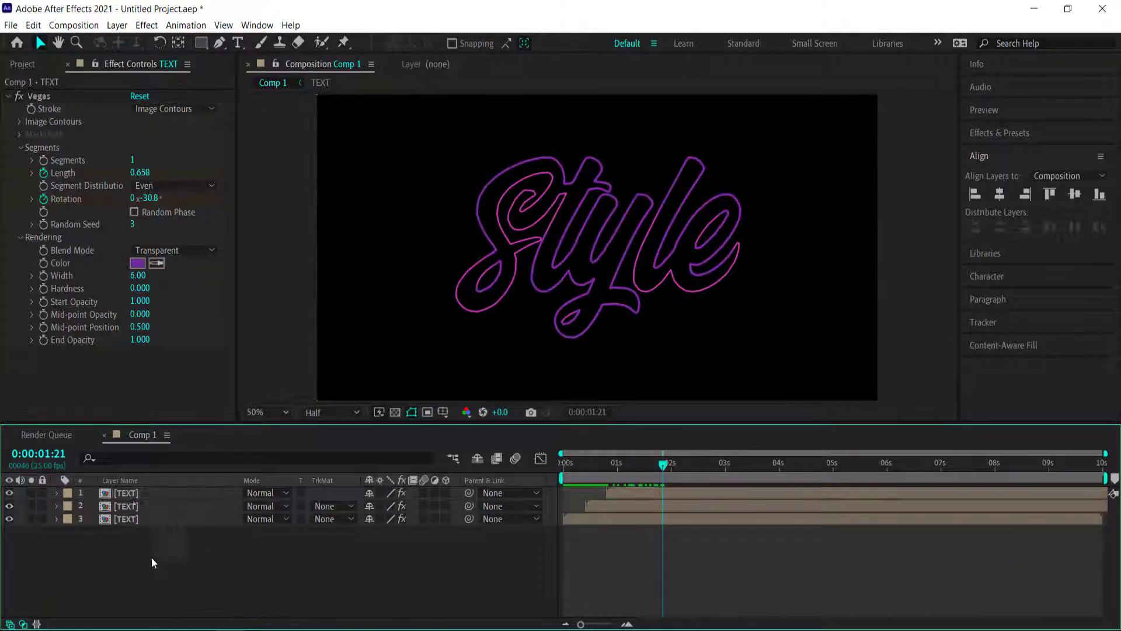
Step: Duplicate the purple top TEXT layer and shift the copy to start at 0:00:01:05
{"action": "left_click", "coordinate": [132, 495]}
{"action": "key", "text": "ctrl+d"}
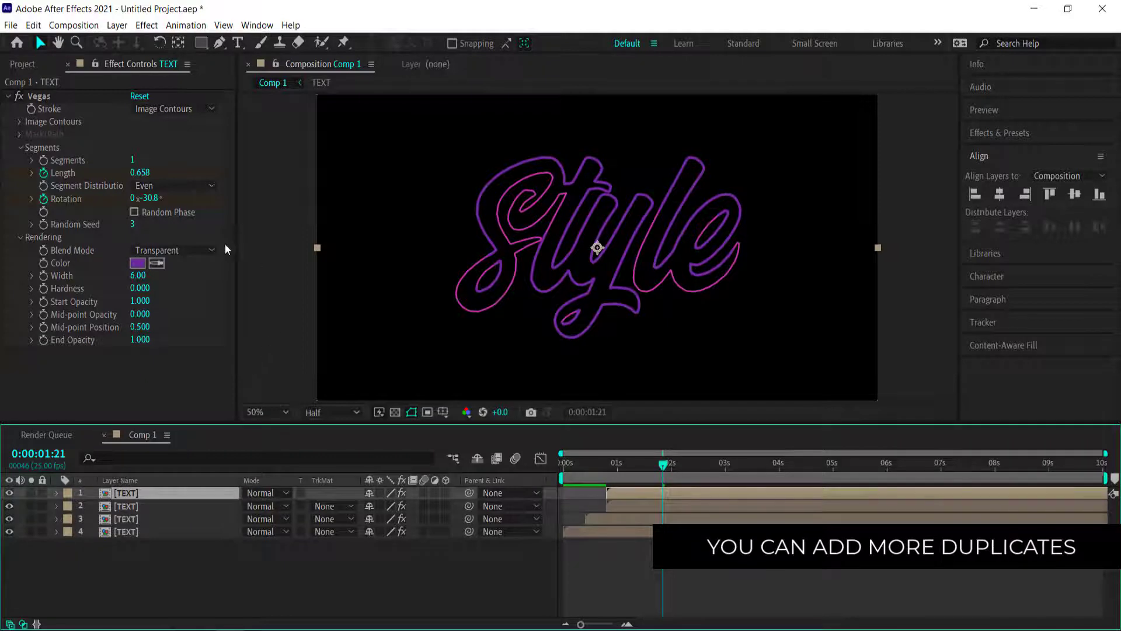
{"action": "left_click_drag", "start_coordinate": [664, 473], "coordinate": [607, 470]}
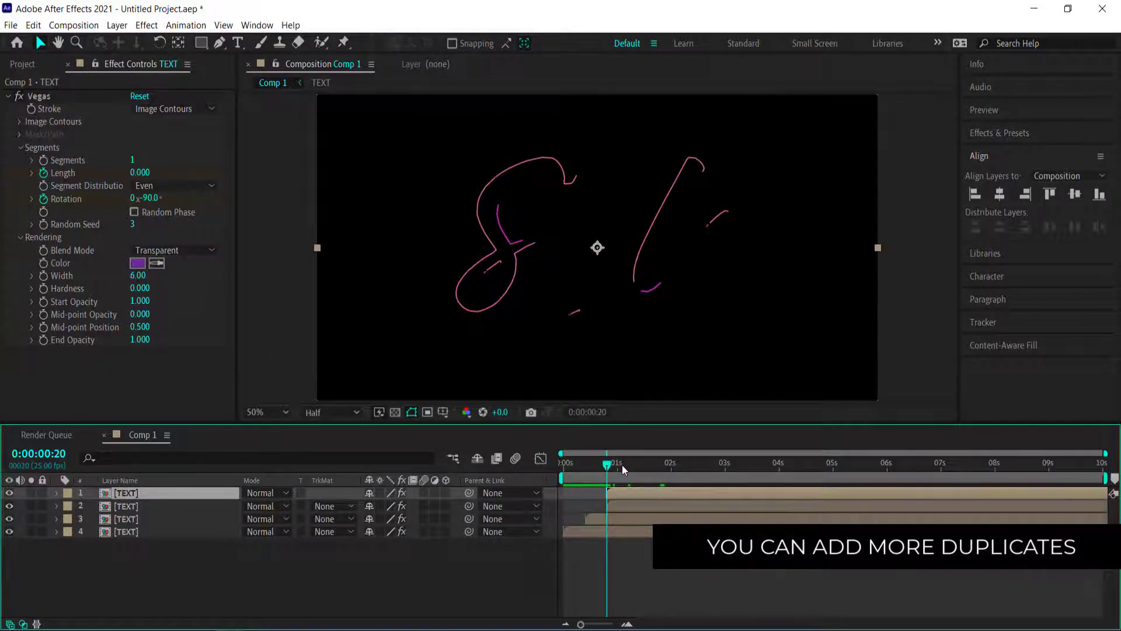
{"action": "left_click", "coordinate": [628, 465]}
{"action": "left_click_drag", "start_coordinate": [644, 492], "coordinate": [667, 492]}
Step: Set the top TEXT layer's Vegas Random Seed to 4 and its colour to turquoise, and preview the animation
{"action": "left_click", "coordinate": [132, 225]}
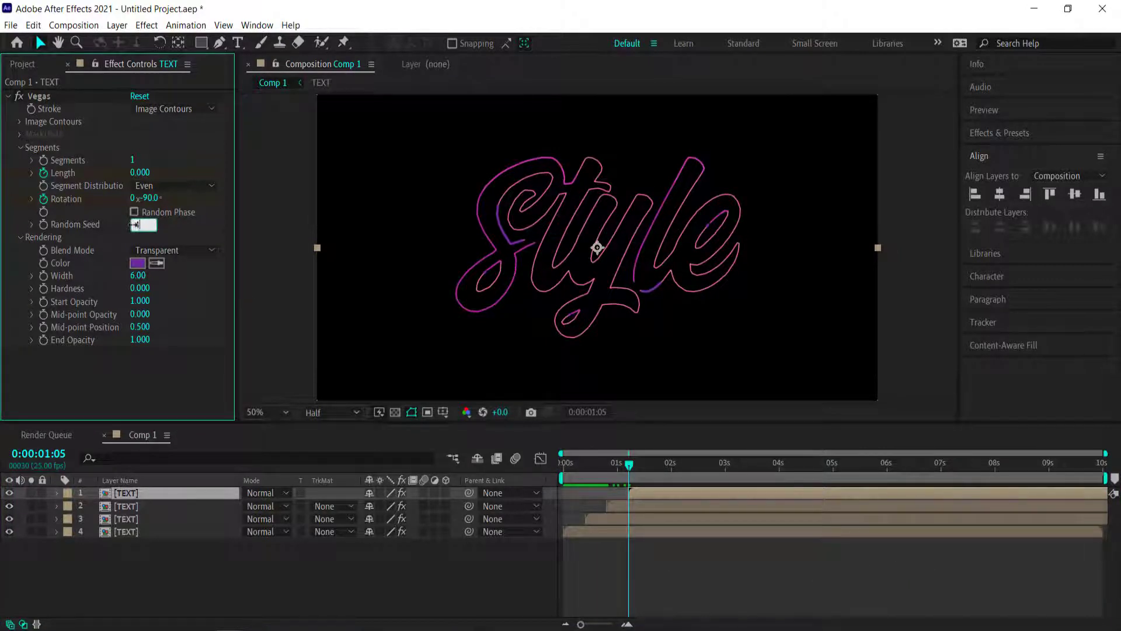
{"action": "type", "text": "4"}
{"action": "key", "text": "Return"}
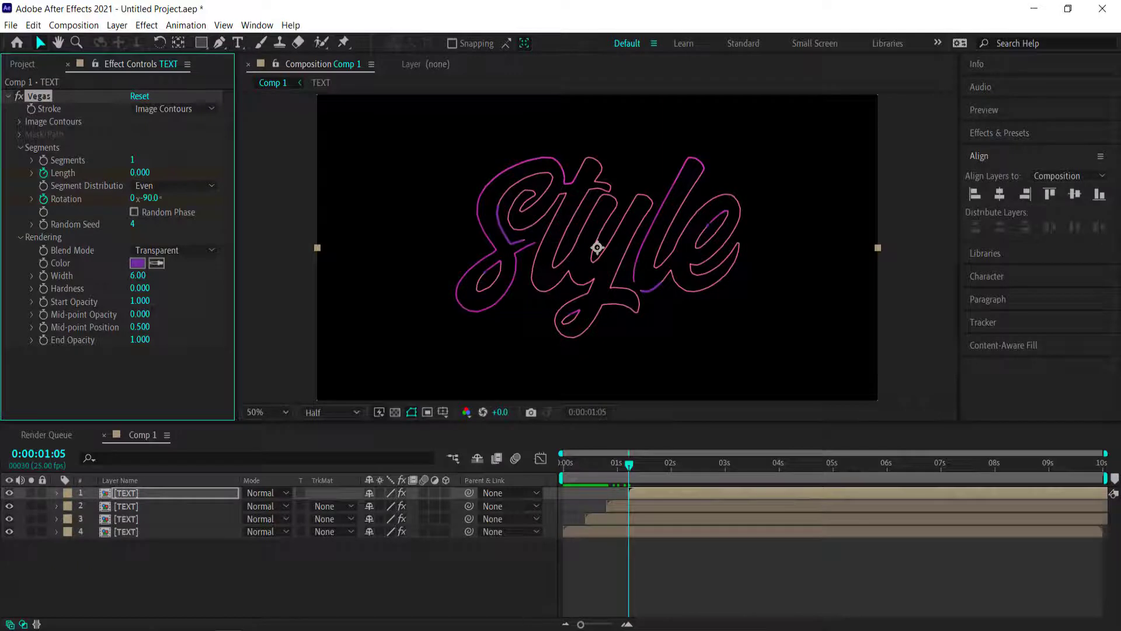
{"action": "left_click_drag", "start_coordinate": [629, 463], "coordinate": [687, 461]}
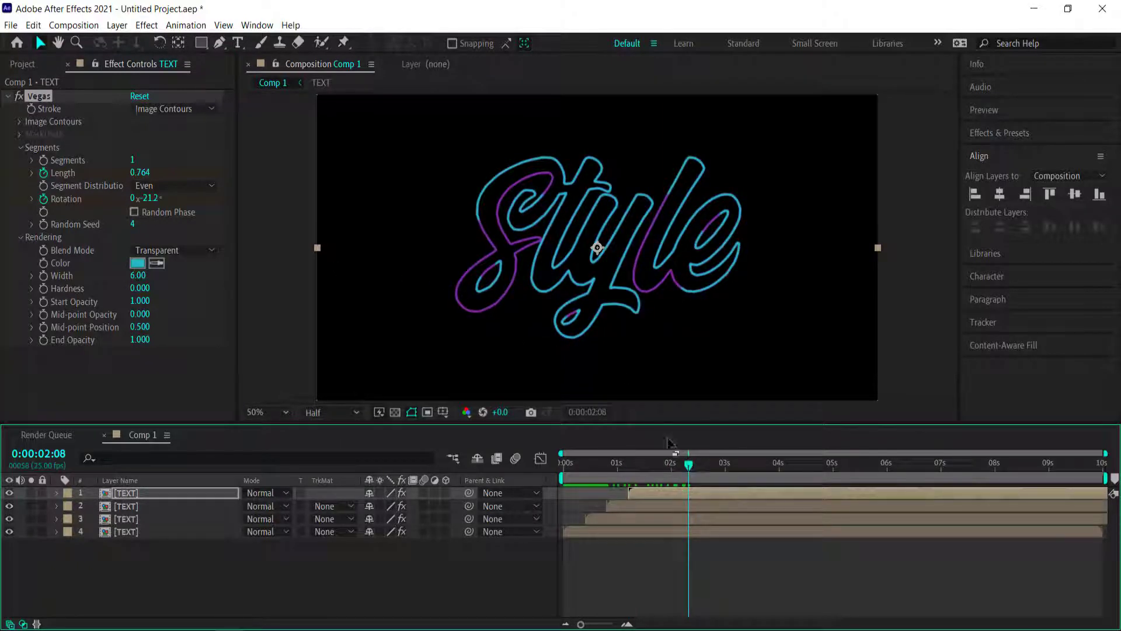
Step: Animate the top TEXT layer's Vegas Width with keyframes from 6 at 0:00:01:05 to 12 at 0:00:01:24
{"action": "left_click_drag", "start_coordinate": [690, 464], "coordinate": [629, 464]}
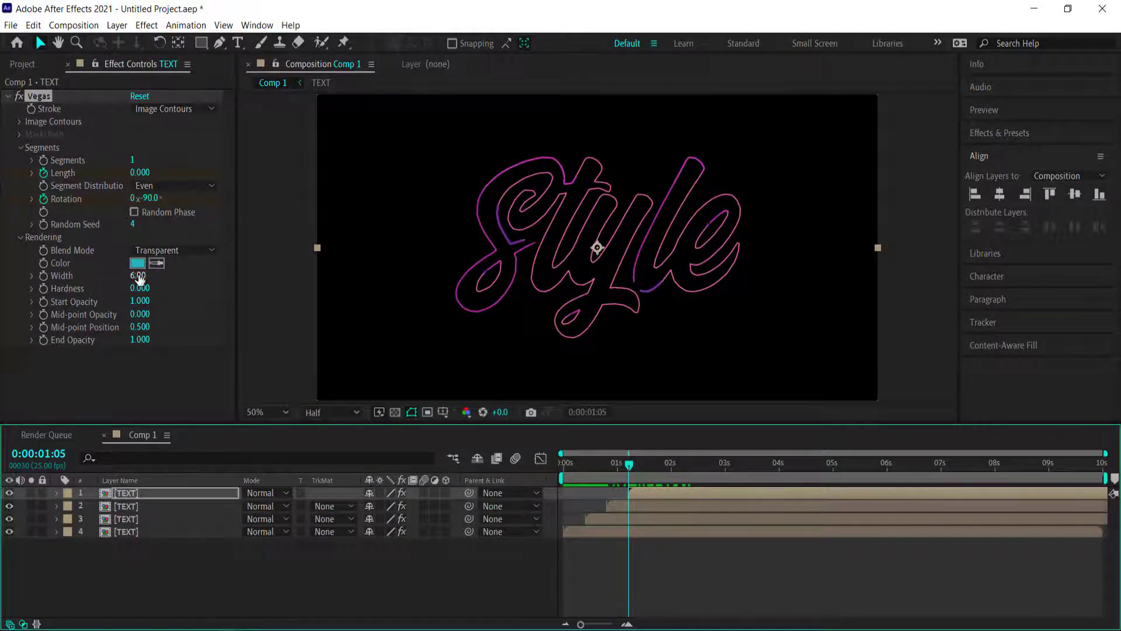
{"action": "left_click", "coordinate": [44, 274]}
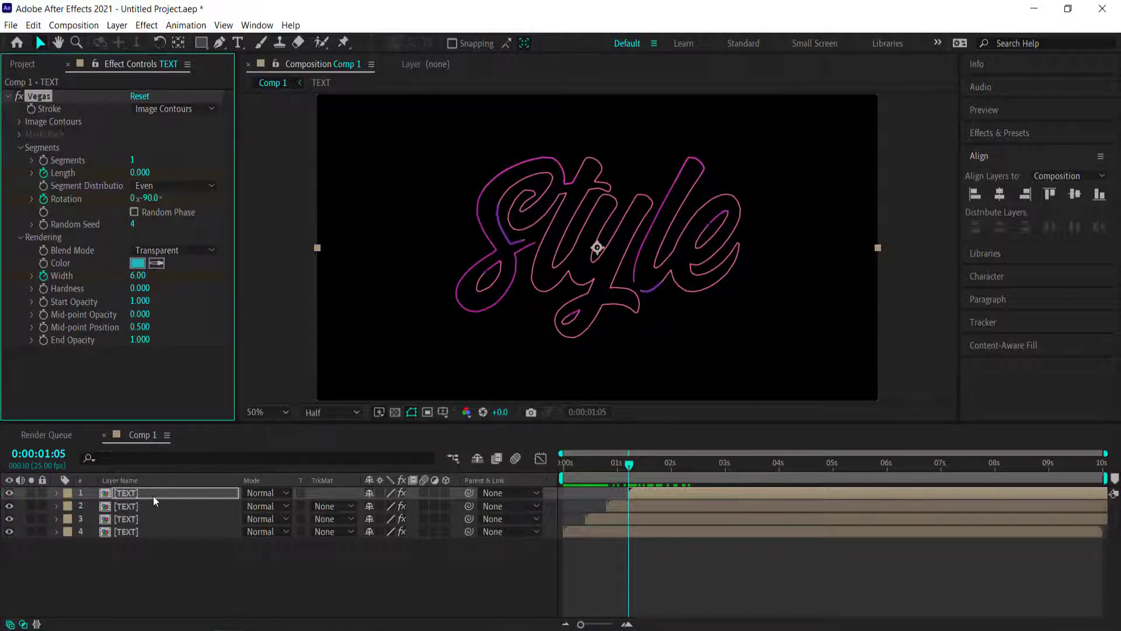
{"action": "key", "text": "u"}
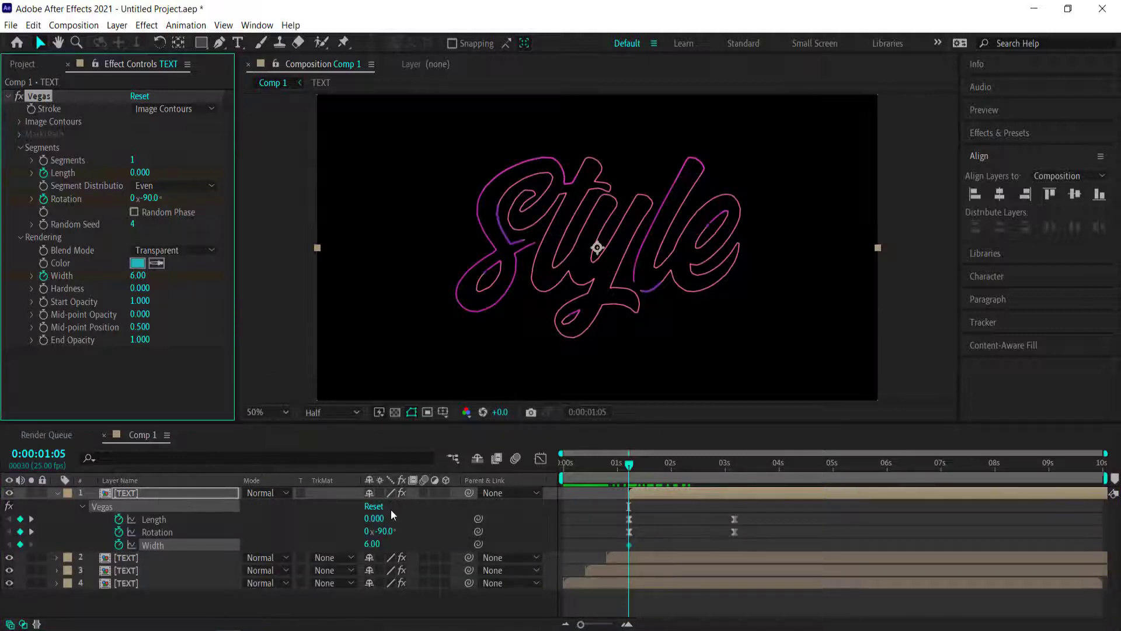
{"action": "left_click_drag", "start_coordinate": [629, 464], "coordinate": [672, 469]}
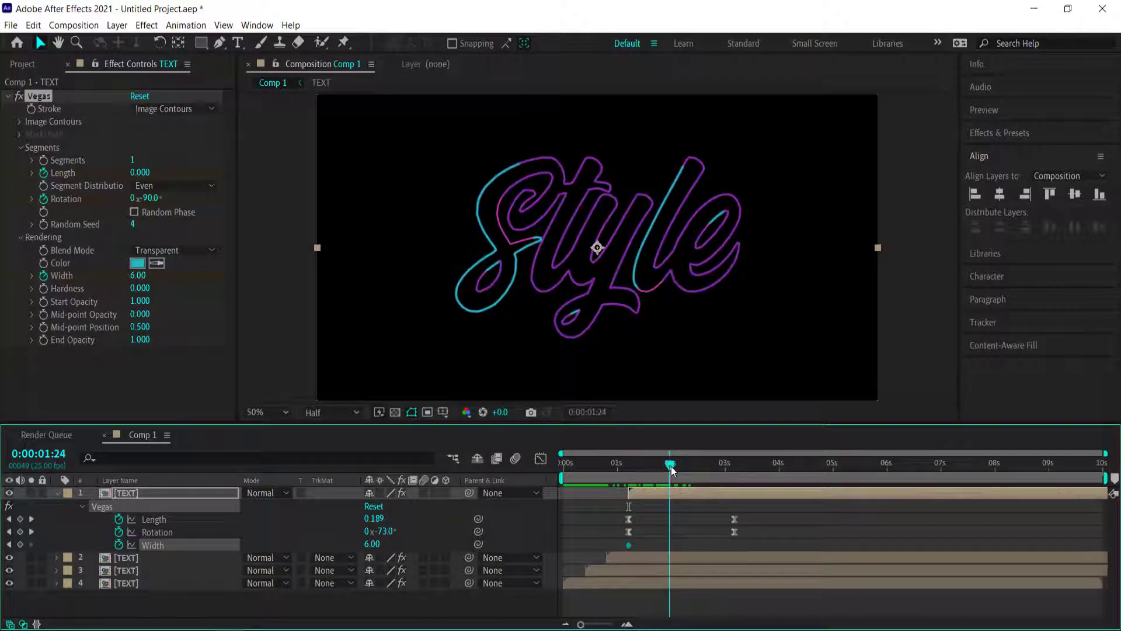
{"action": "left_click", "coordinate": [137, 275]}
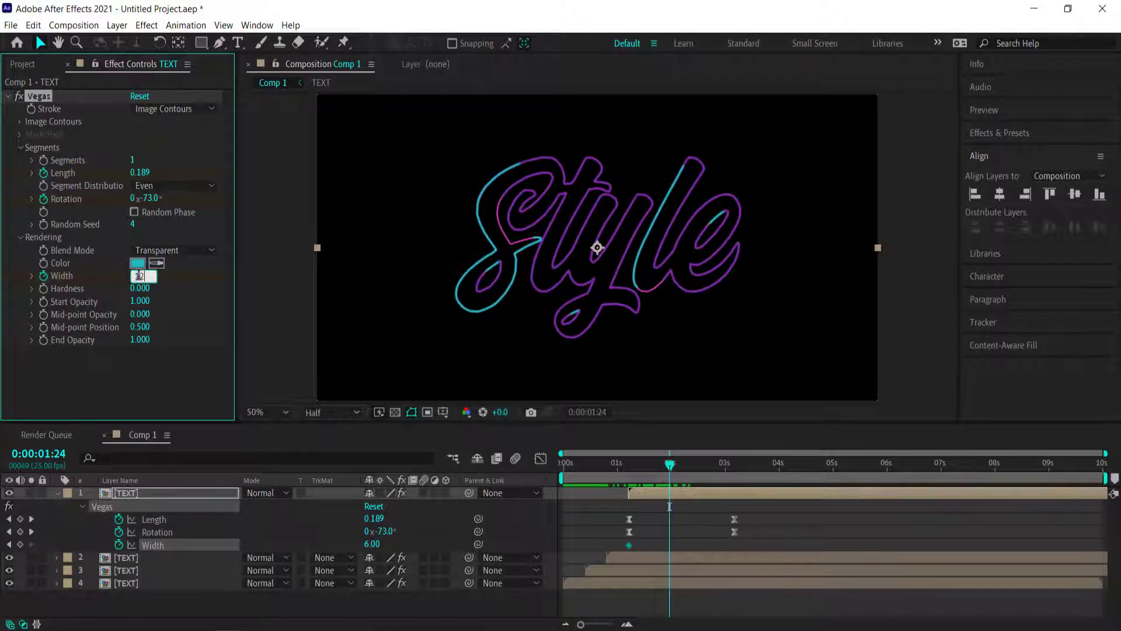
{"action": "type", "text": "12"}
{"action": "key", "text": "Return"}
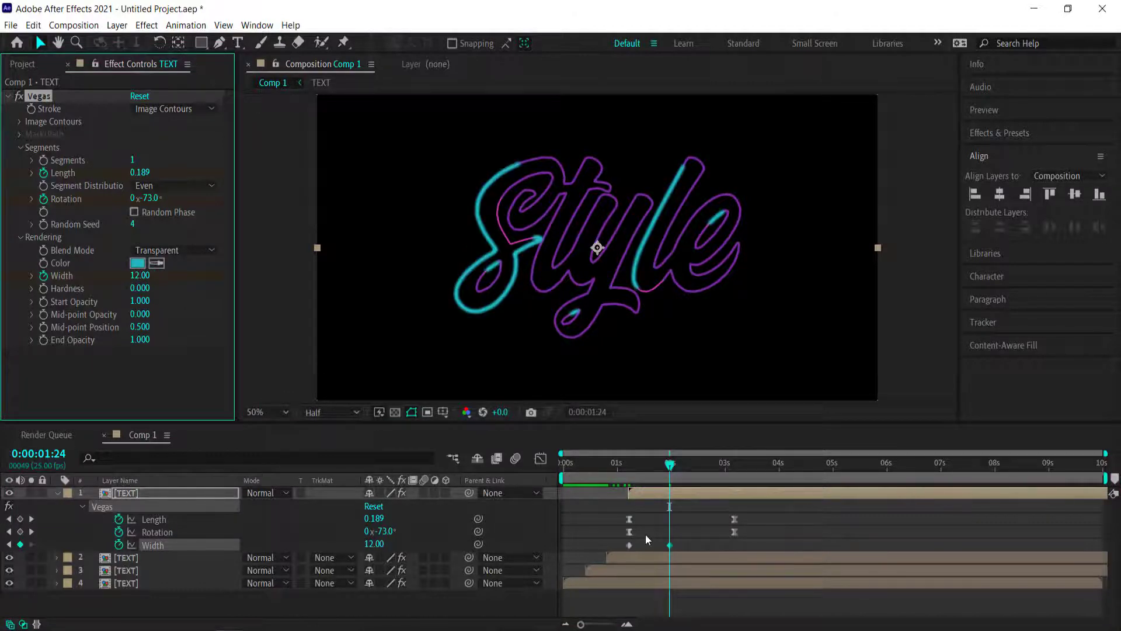
Step: Apply Easy Ease to both Width keyframes of the top TEXT layer and preview the animation
{"action": "right_click", "coordinate": [629, 544]}
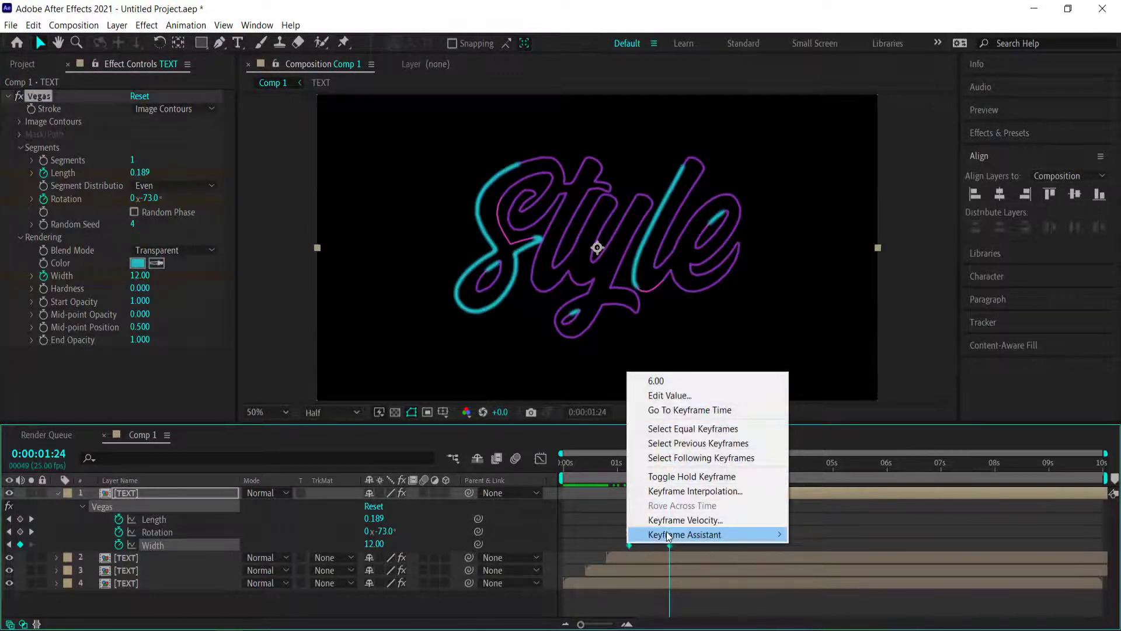
{"action": "mouse_move", "coordinate": [712, 534]}
{"action": "left_click", "coordinate": [824, 447]}
{"action": "left_click", "coordinate": [572, 462]}
{"action": "mouse_move", "coordinate": [598, 464]}
{"action": "left_mouse_down"}
{"action": "mouse_move", "coordinate": [737, 465]}
{"action": "mouse_move", "coordinate": [637, 465]}
{"action": "mouse_move", "coordinate": [691, 465]}
{"action": "left_mouse_up"}
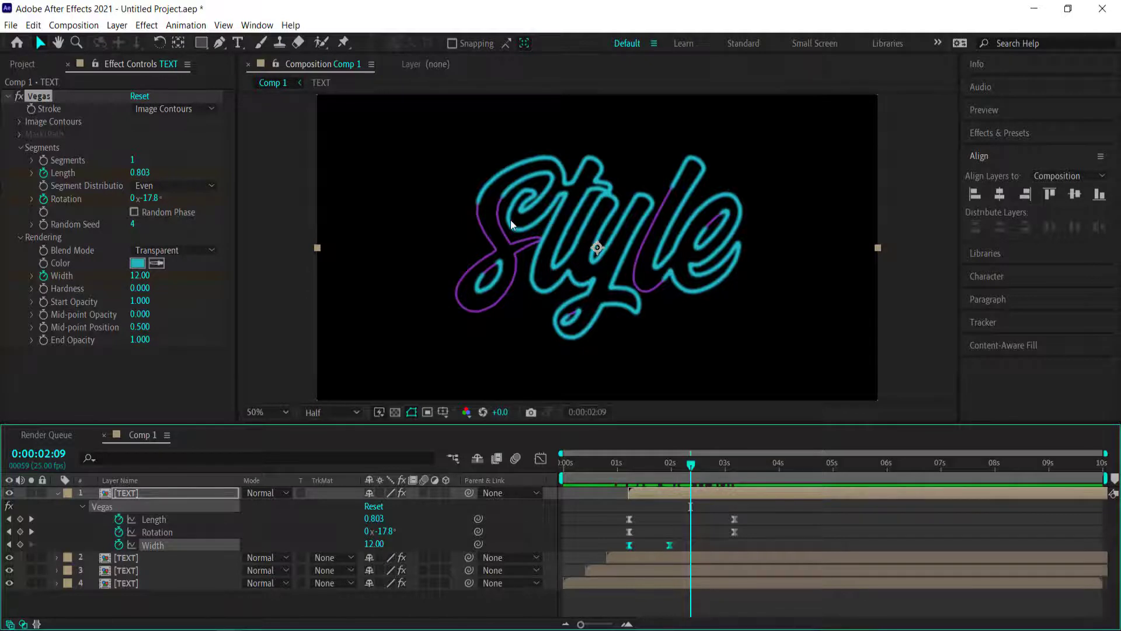
Step: Add the Simple Choker effect to the top TEXT layer with Choke Matte set to 4
{"action": "key", "text": "ctrl+space"}
{"action": "type", "text": "sim"}
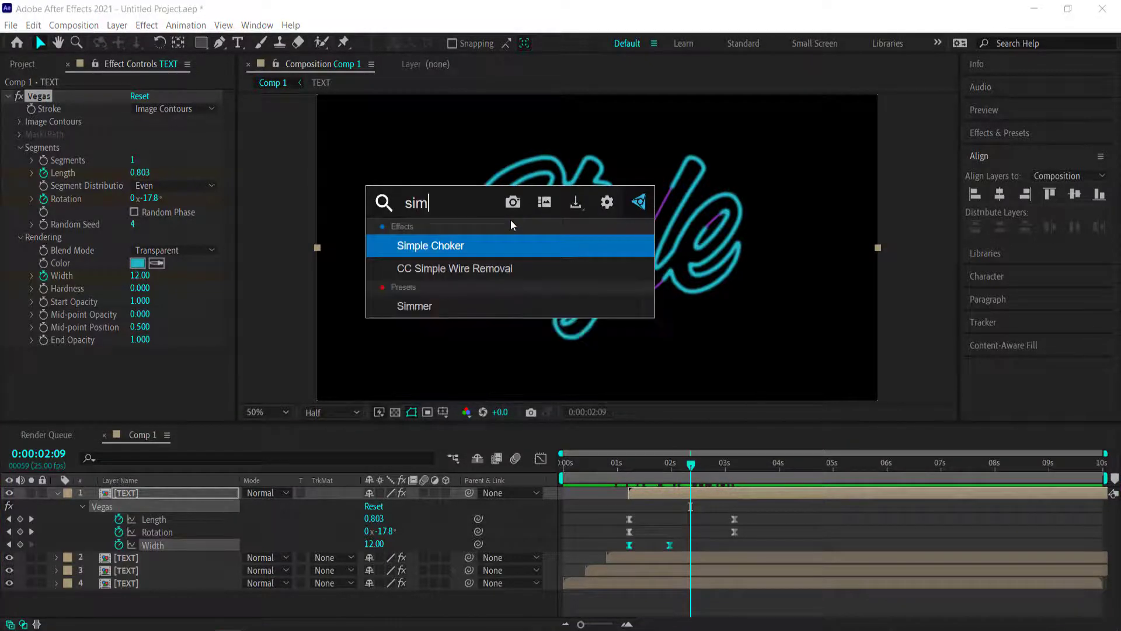
{"action": "key", "text": "Return"}
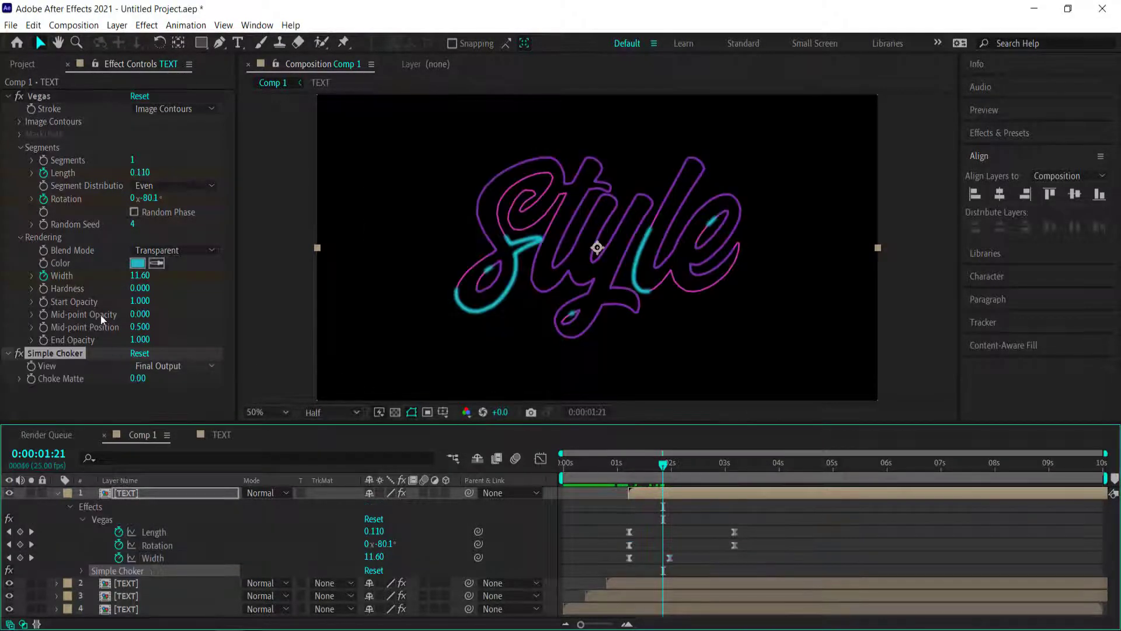
{"action": "left_click", "coordinate": [138, 378]}
{"action": "type", "text": "4"}
{"action": "key", "text": "Return"}
Step: Try a lower Choke Matte of 2.70 around 0:00:02:16 and return it to 4
{"action": "left_click_drag", "start_coordinate": [664, 465], "coordinate": [709, 467]}
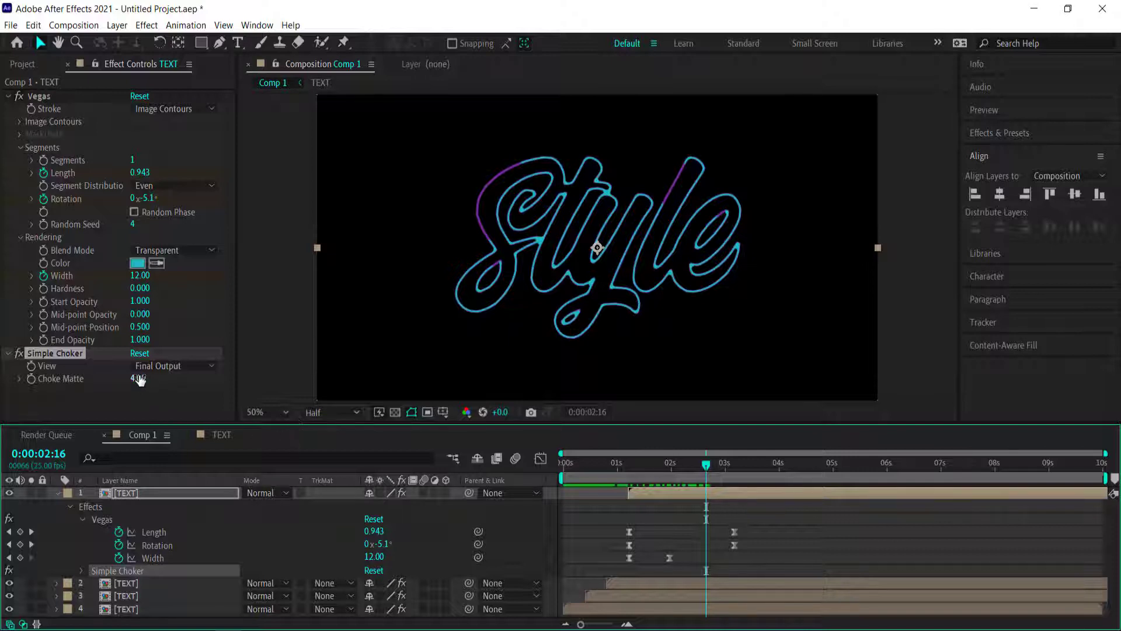
{"action": "mouse_move", "coordinate": [138, 379]}
{"action": "left_mouse_down"}
{"action": "mouse_move", "coordinate": [173, 380]}
{"action": "mouse_move", "coordinate": [87, 386]}
{"action": "mouse_move", "coordinate": [137, 379]}
{"action": "left_mouse_up"}
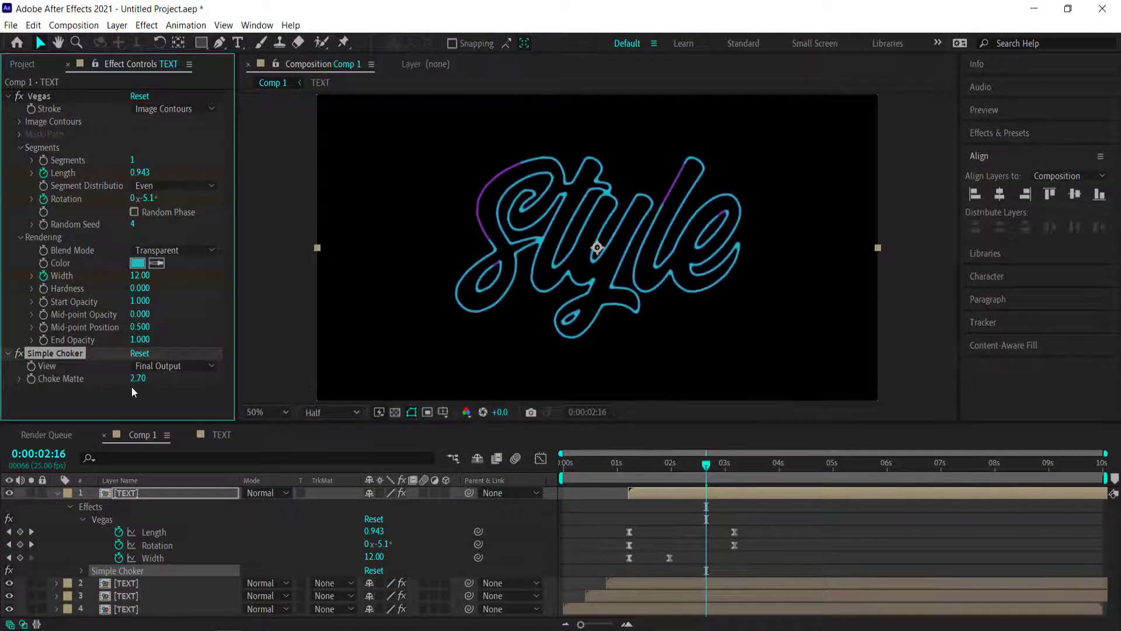
{"action": "left_click", "coordinate": [137, 379]}
{"action": "type", "text": "4"}
{"action": "key", "text": "Return"}
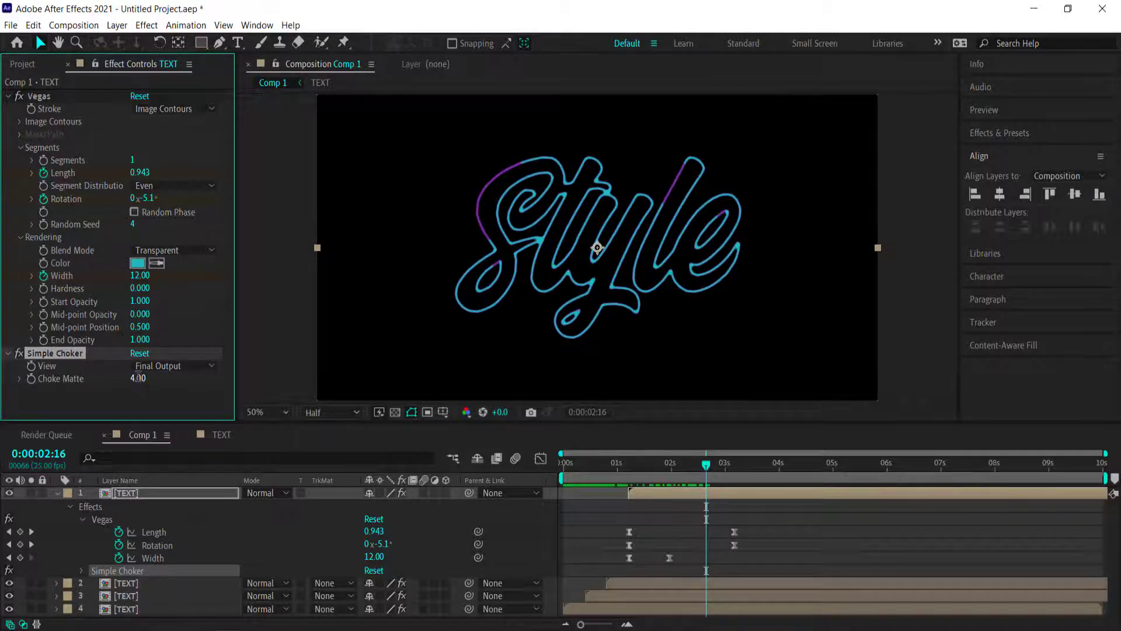
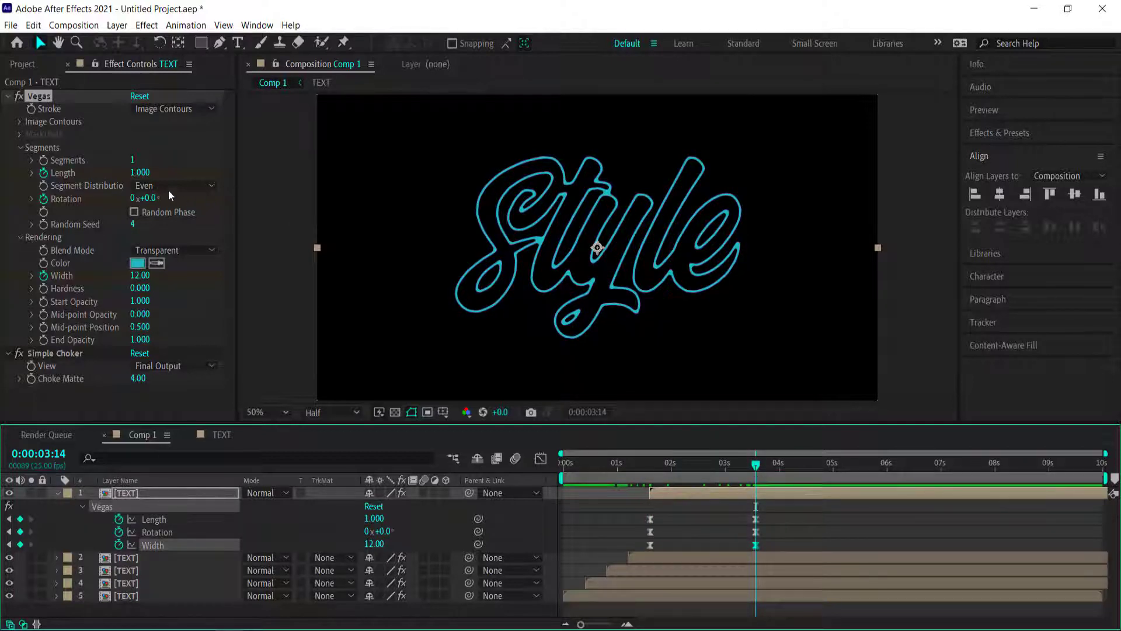
Step: Set the newest top TEXT layer's Vegas Random Seed to 5 and its colour to FFFFFF
{"action": "left_click", "coordinate": [133, 225]}
{"action": "type", "text": "5"}
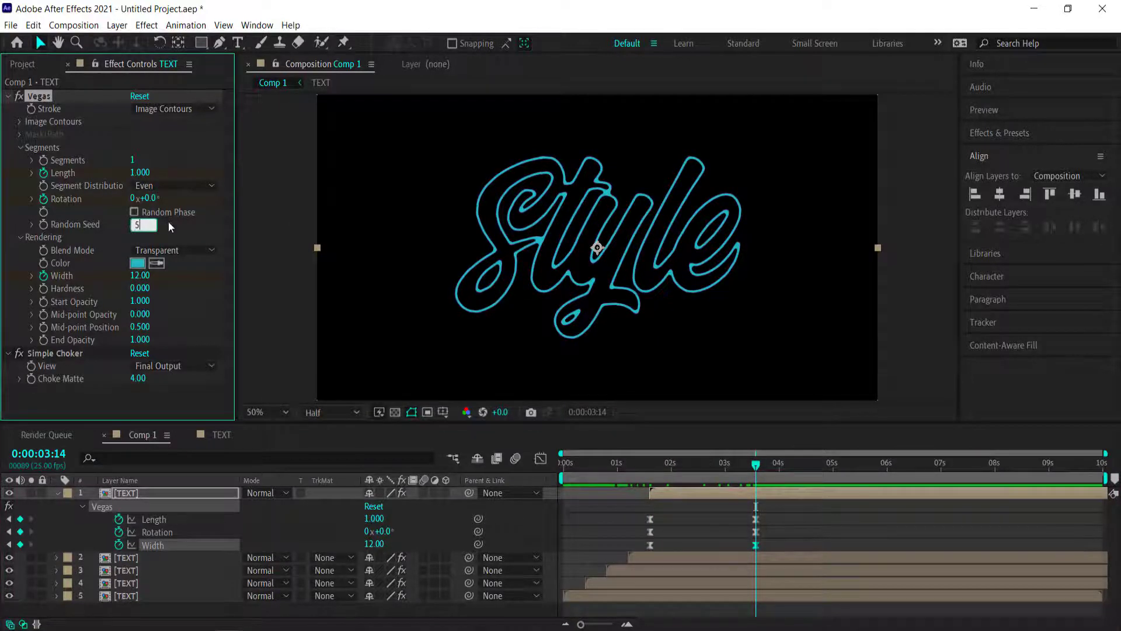
{"action": "left_click", "coordinate": [138, 262]}
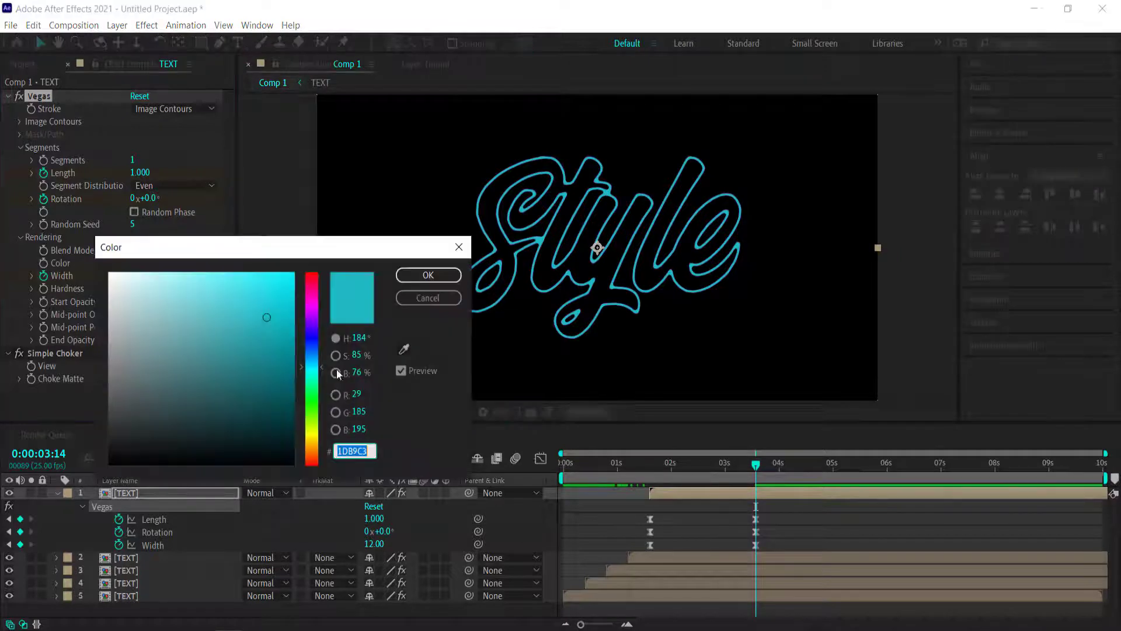
{"action": "type", "text": "FFFFFF"}
{"action": "left_click", "coordinate": [428, 275]}
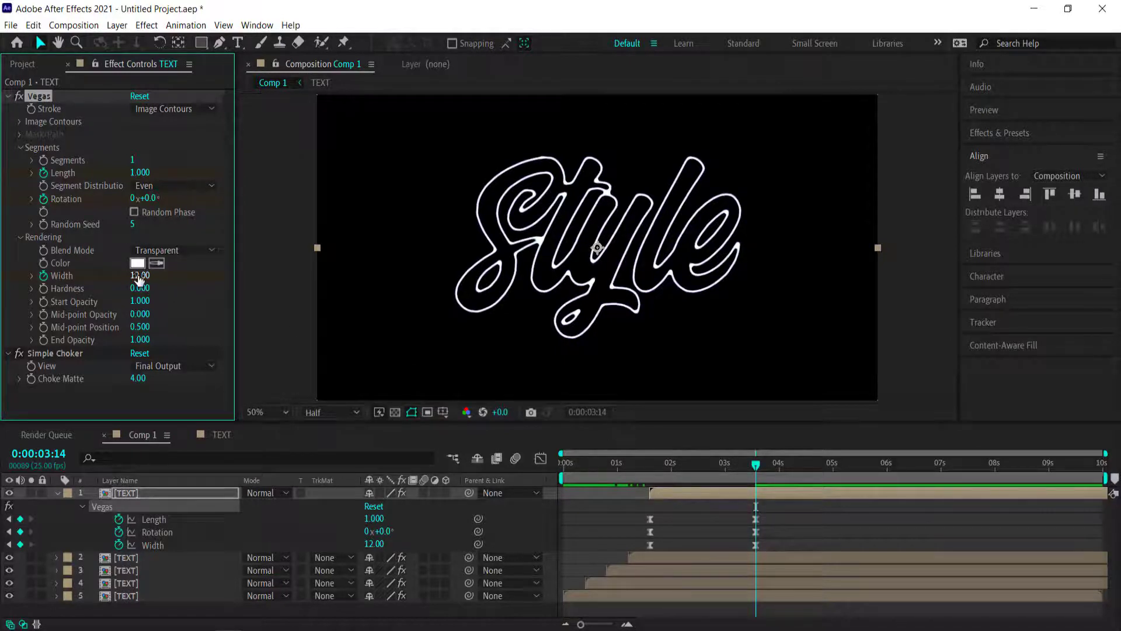
Step: Raise the white TEXT layer's Vegas Width to 90 at the last keyframe, 0:00:03:14
{"action": "left_click_drag", "start_coordinate": [140, 275], "coordinate": [701, 268]}
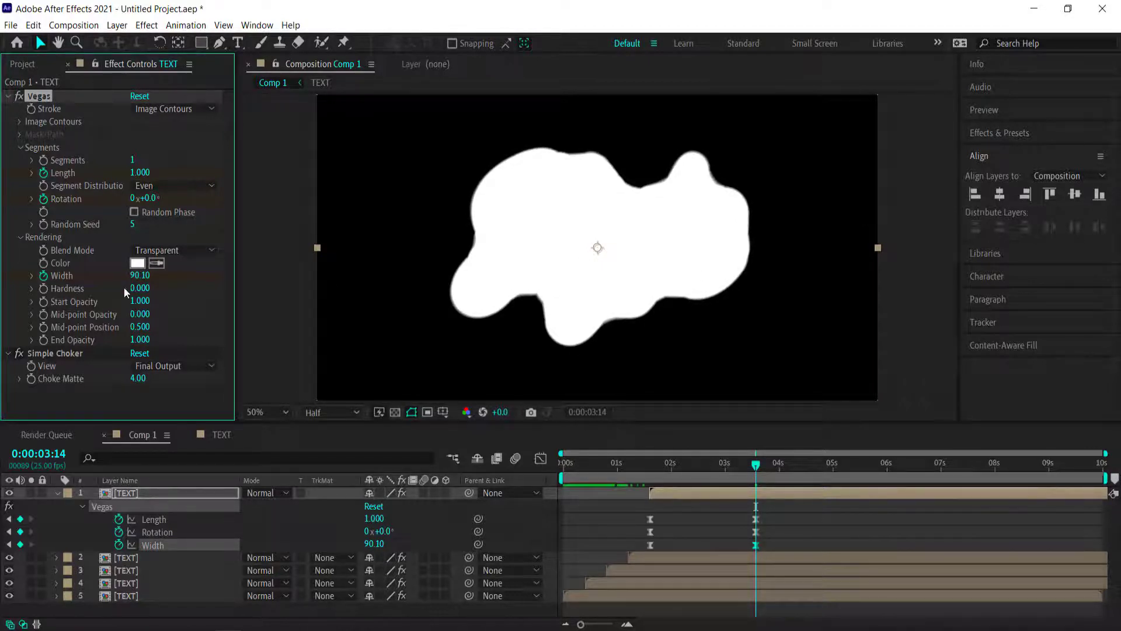
{"action": "left_click", "coordinate": [140, 275]}
{"action": "type", "text": "90"}
{"action": "key", "text": "Return"}
Step: Reshape the speed curve between the white TEXT layer's Vegas Width keyframes so the widening is slow at first and fast toward the end
{"action": "left_click_drag", "start_coordinate": [776, 542], "coordinate": [636, 549]}
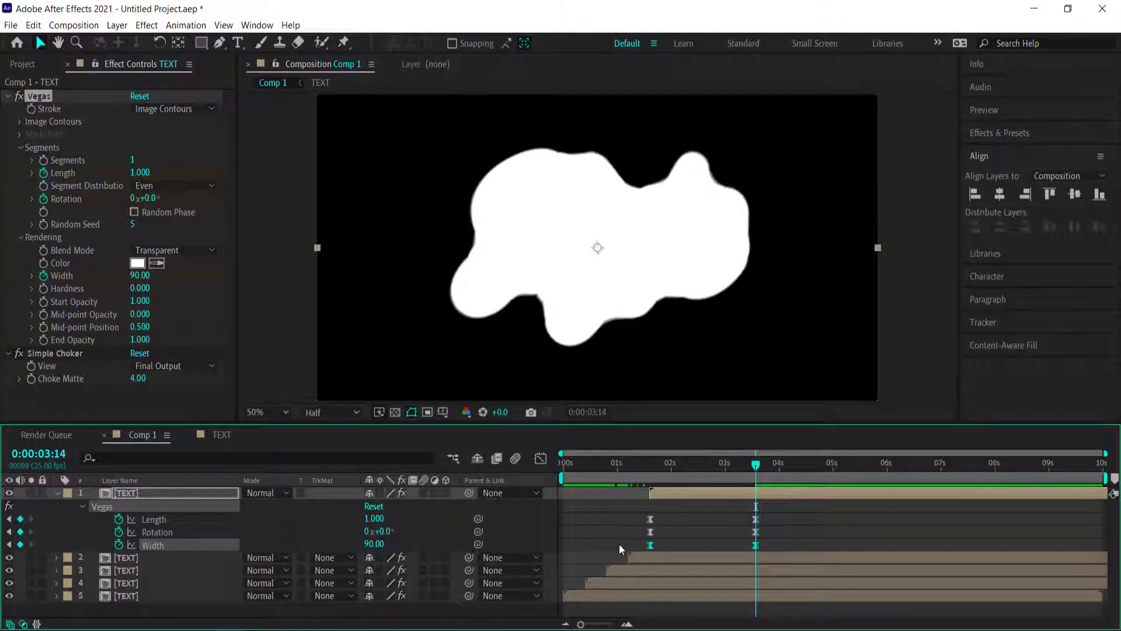
{"action": "left_click", "coordinate": [539, 460]}
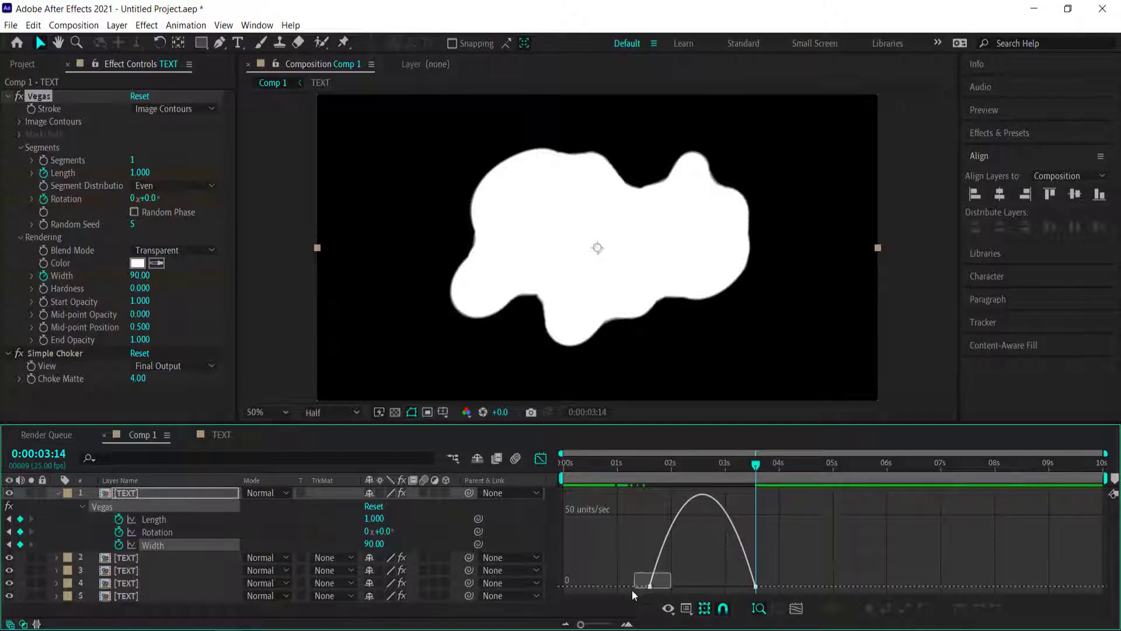
{"action": "left_click_drag", "start_coordinate": [631, 590], "coordinate": [636, 591]}
{"action": "left_click", "coordinate": [756, 585]}
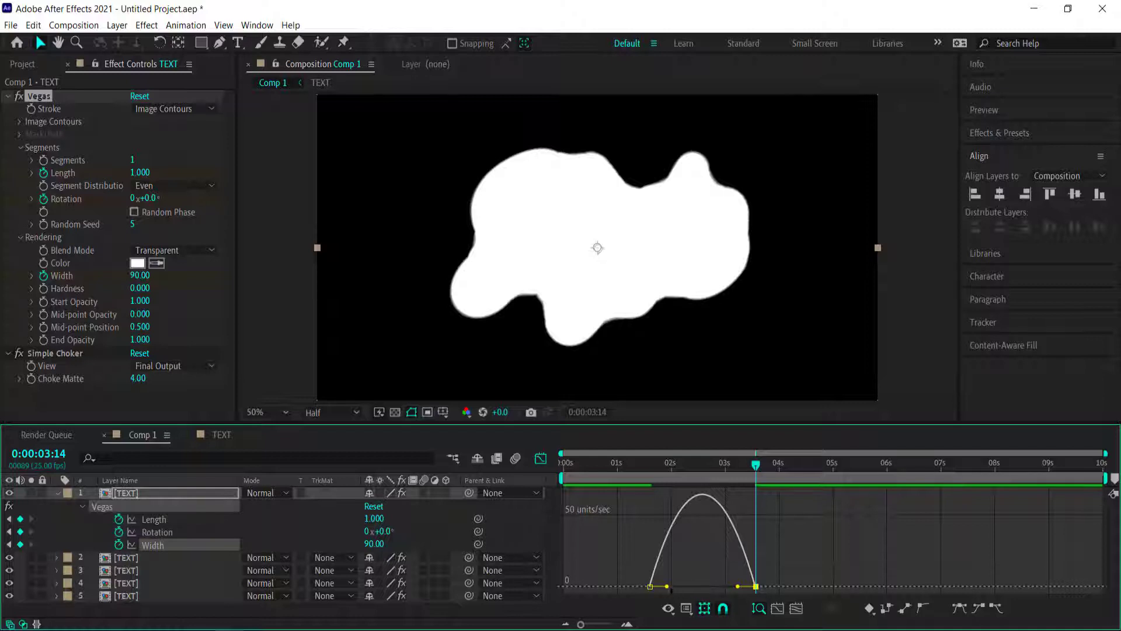
{"action": "left_click_drag", "start_coordinate": [668, 586], "coordinate": [751, 525]}
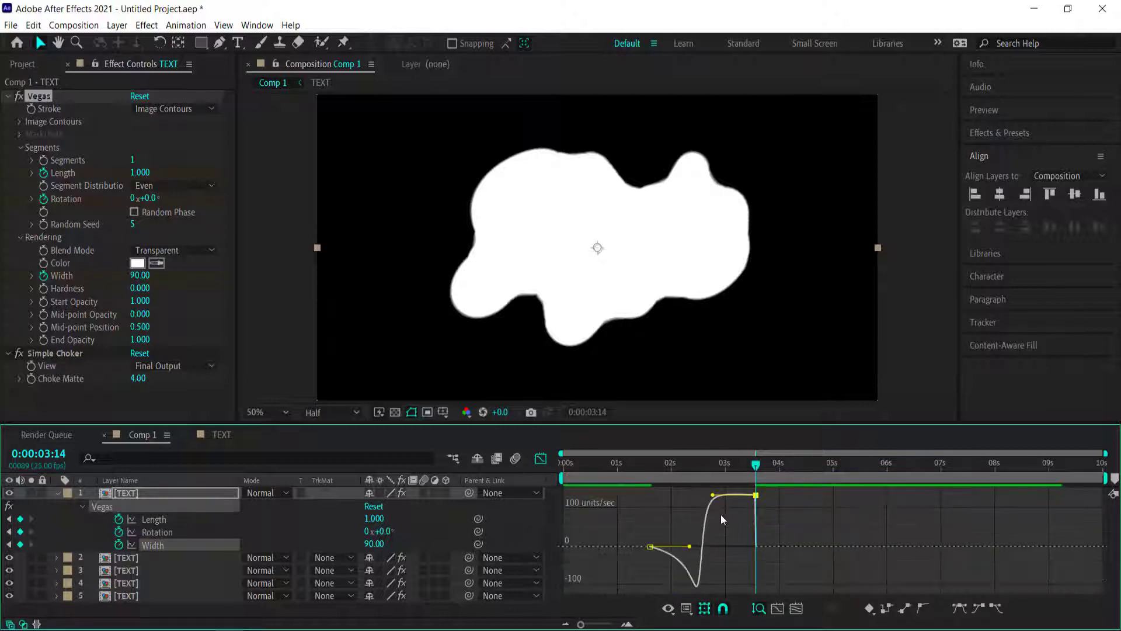
{"action": "left_click_drag", "start_coordinate": [712, 494], "coordinate": [718, 499]}
Step: Preview the widening from 0:00:01:15 and refine the incoming speed handle of the last Width keyframe
{"action": "left_click_drag", "start_coordinate": [755, 465], "coordinate": [650, 471]}
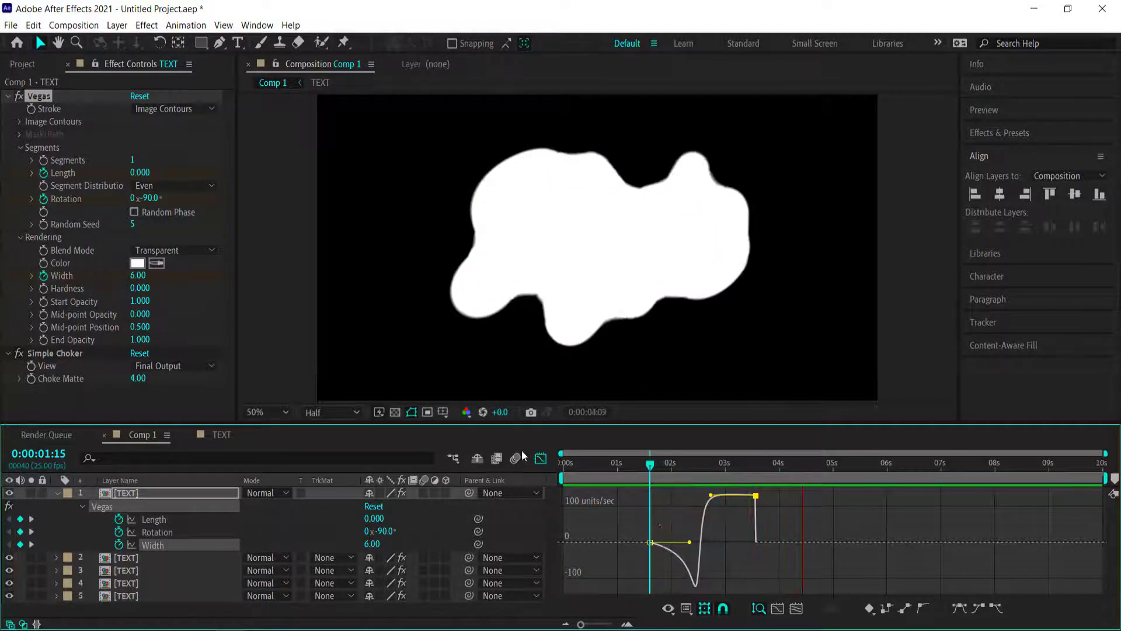
{"action": "key", "text": "space"}
{"action": "left_click_drag", "start_coordinate": [710, 501], "coordinate": [735, 510]}
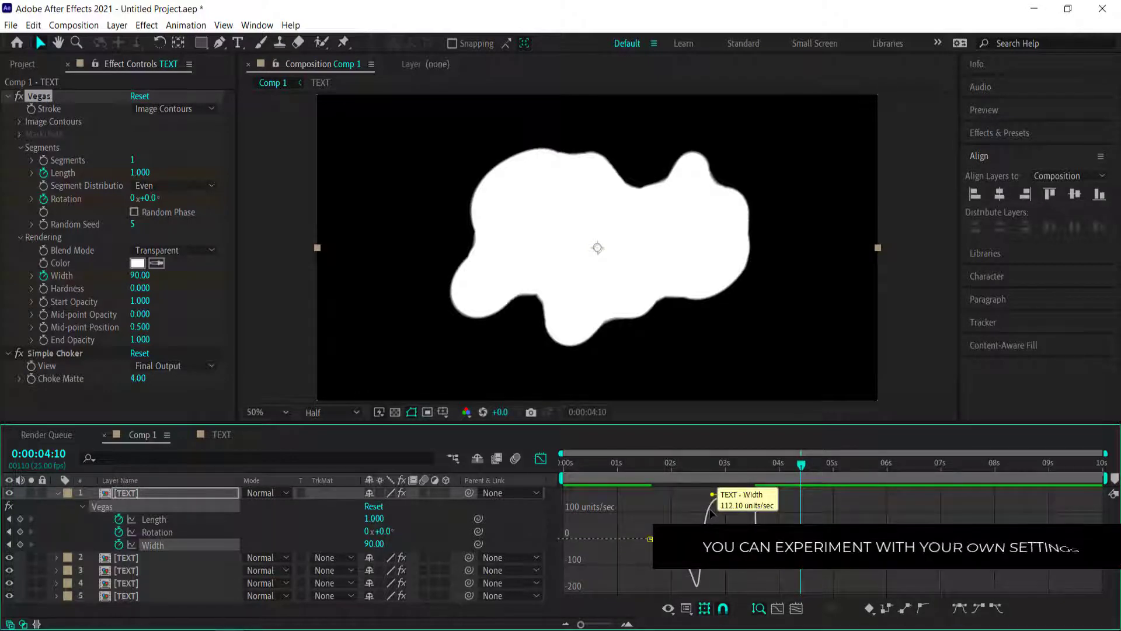
{"action": "key", "text": "e"}
{"action": "left_click", "coordinate": [541, 459]}
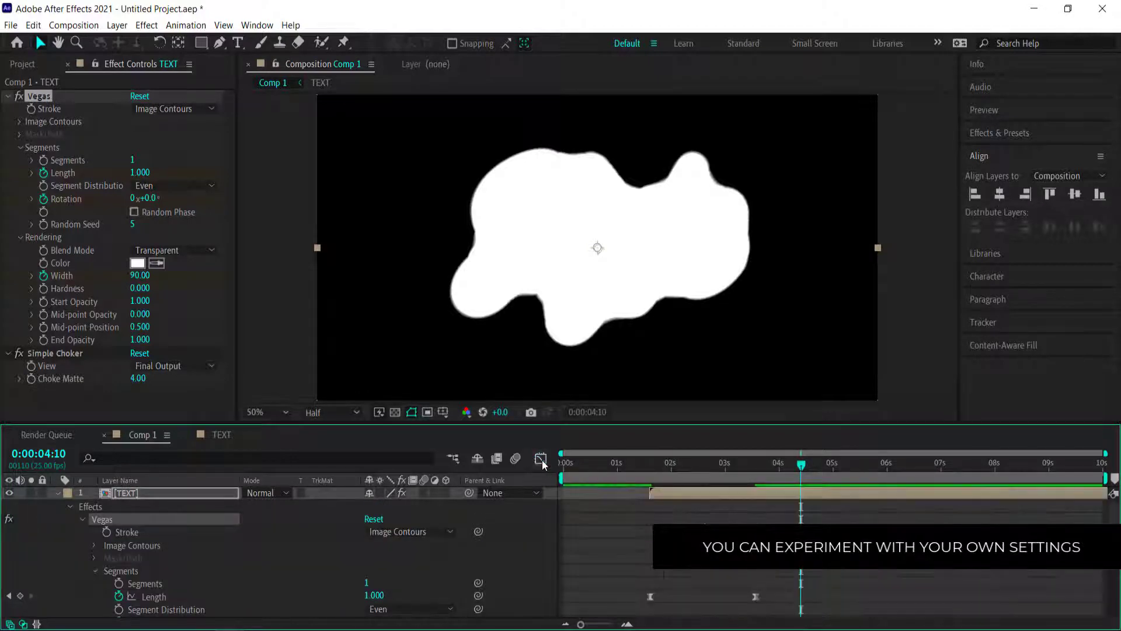
{"action": "left_click", "coordinate": [55, 493]}
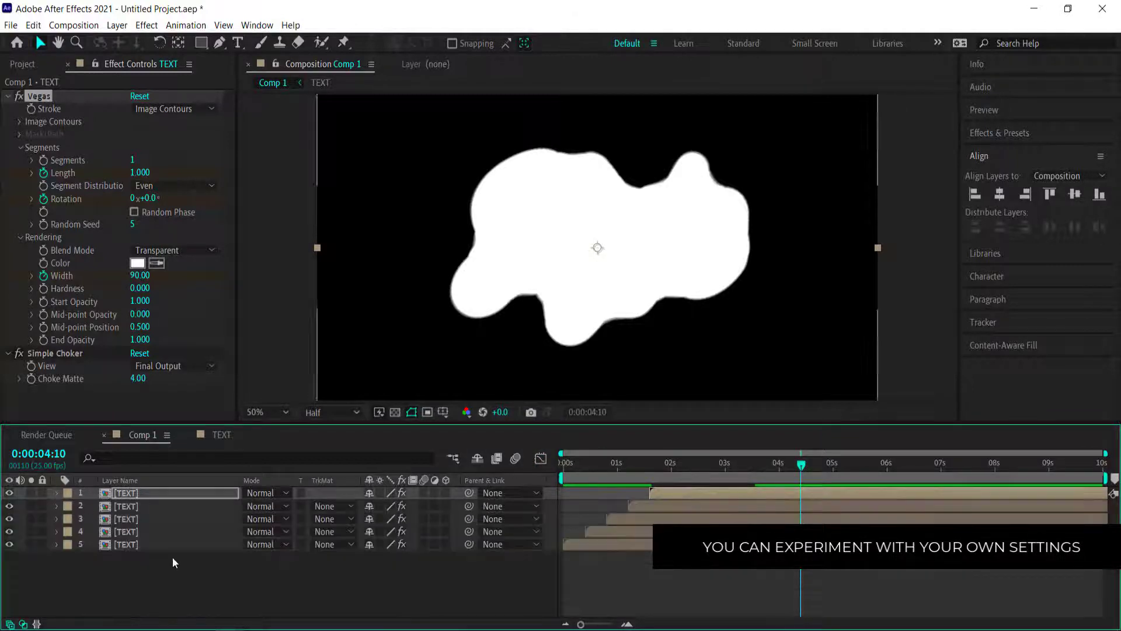
Step: Pre-compose all five TEXT layers into a new composition named FINALTEXT
{"action": "left_click_drag", "start_coordinate": [173, 555], "coordinate": [154, 493]}
{"action": "right_click", "coordinate": [154, 493]}
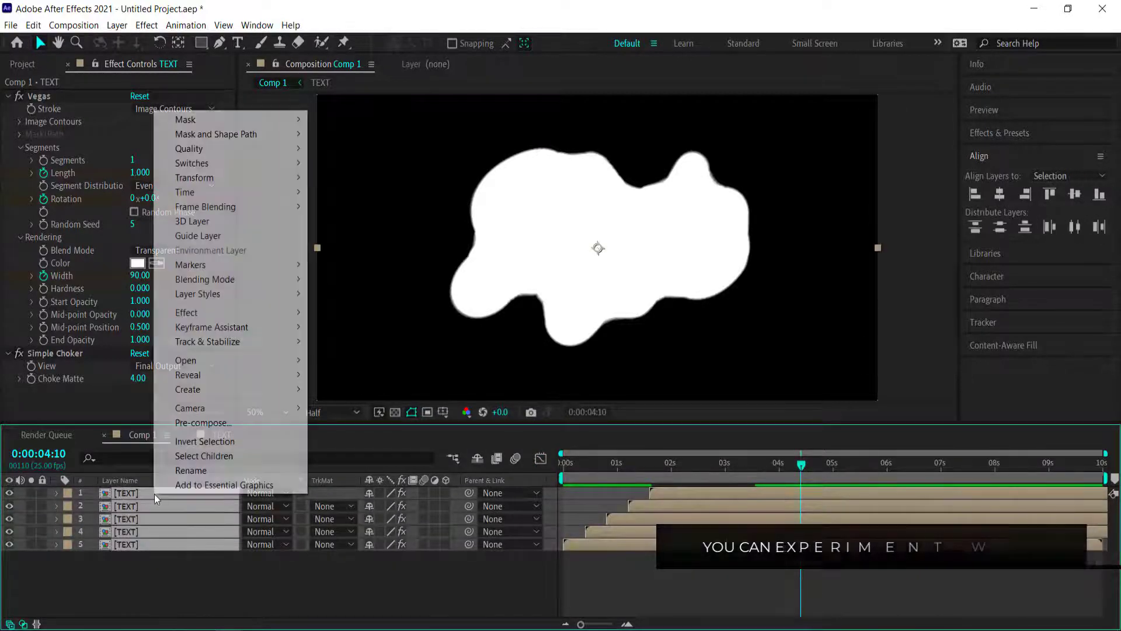
{"action": "left_click", "coordinate": [203, 423]}
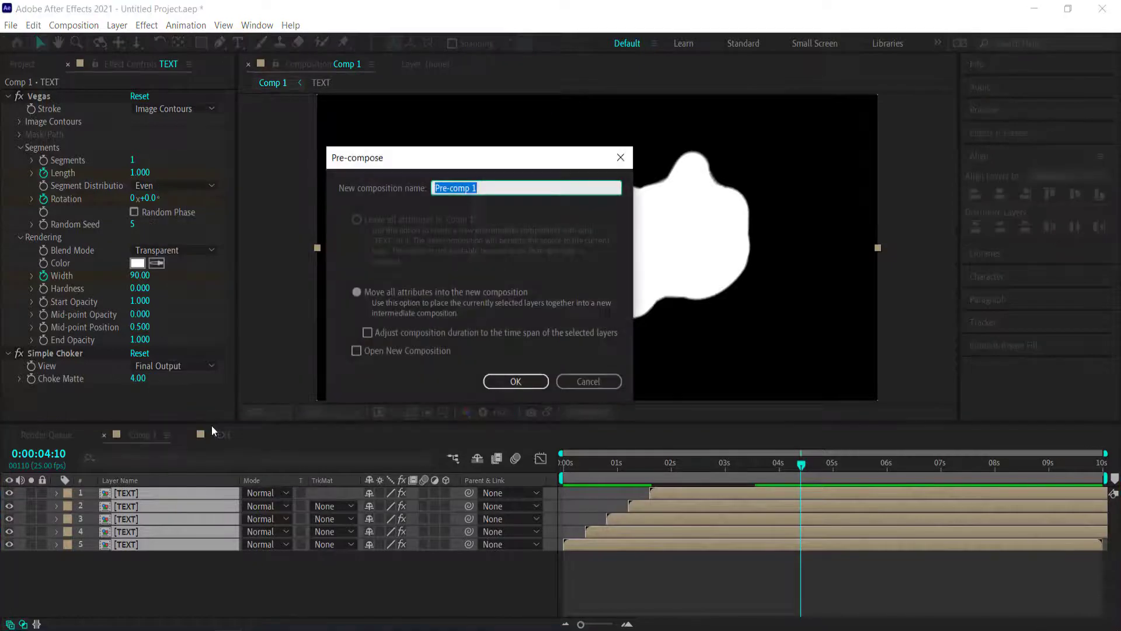
{"action": "type", "text": "FINALTEXT"}
{"action": "key", "text": "Return"}
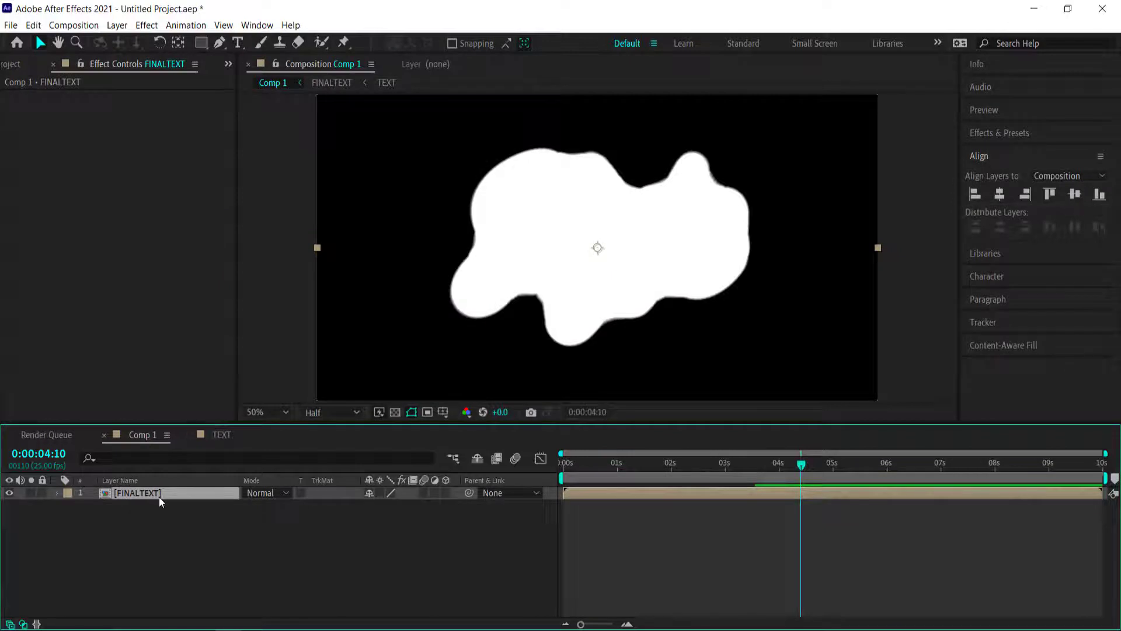
Step: Copy the Style text layer from the nested TEXT composition and paste it above FINALTEXT in Comp 1
{"action": "double_click", "coordinate": [159, 496]}
{"action": "double_click", "coordinate": [125, 544]}
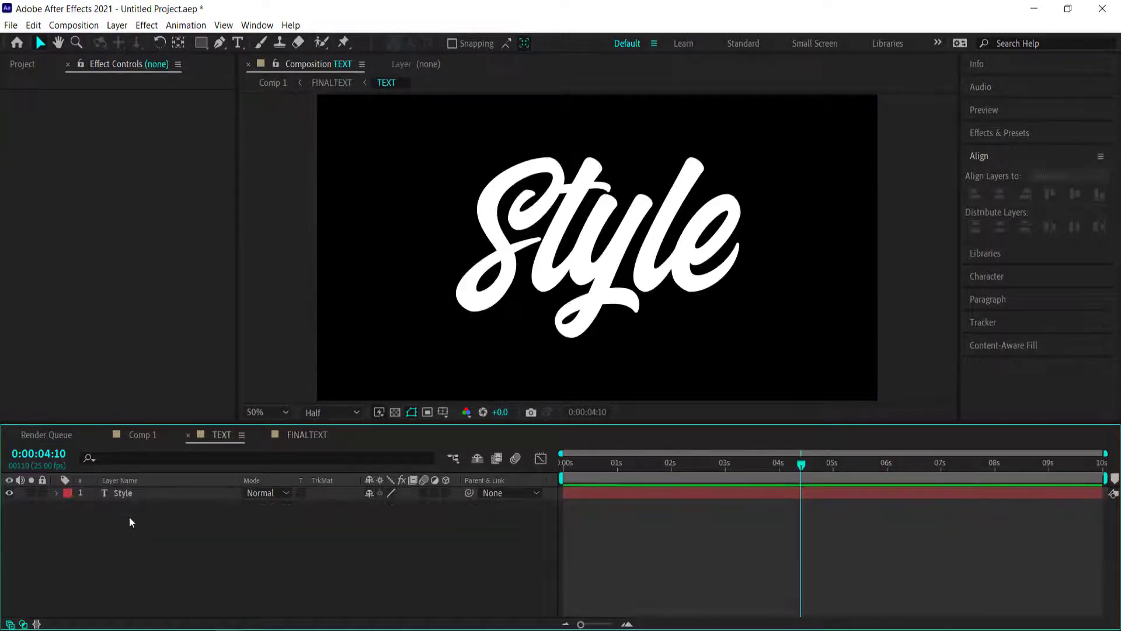
{"action": "left_click", "coordinate": [131, 495]}
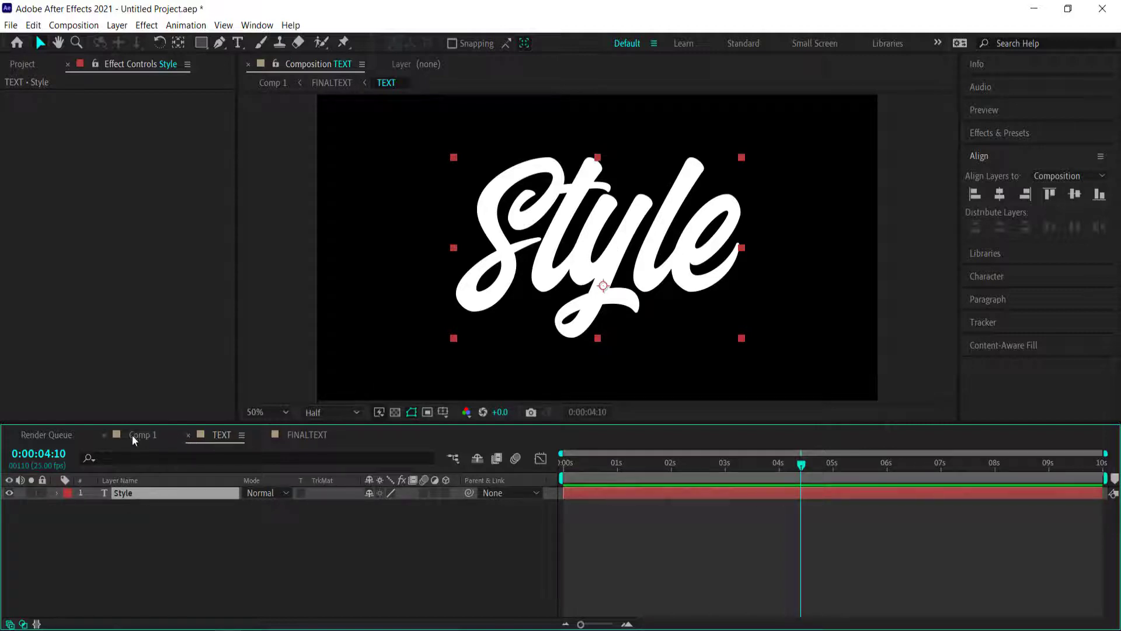
{"action": "left_click", "coordinate": [289, 436]}
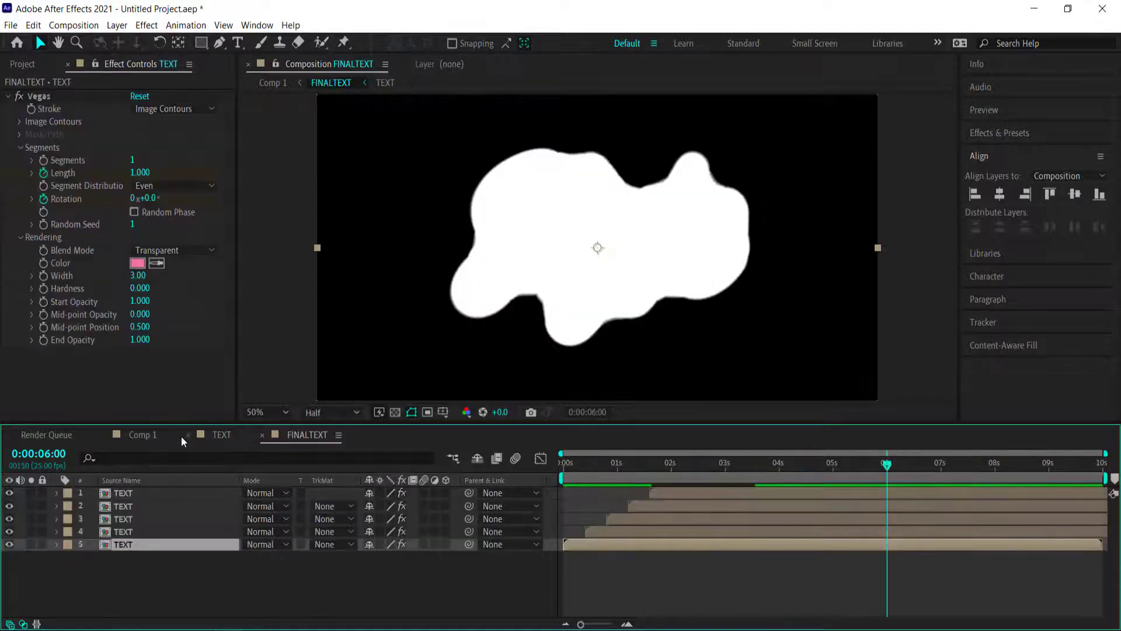
{"action": "left_click", "coordinate": [139, 436]}
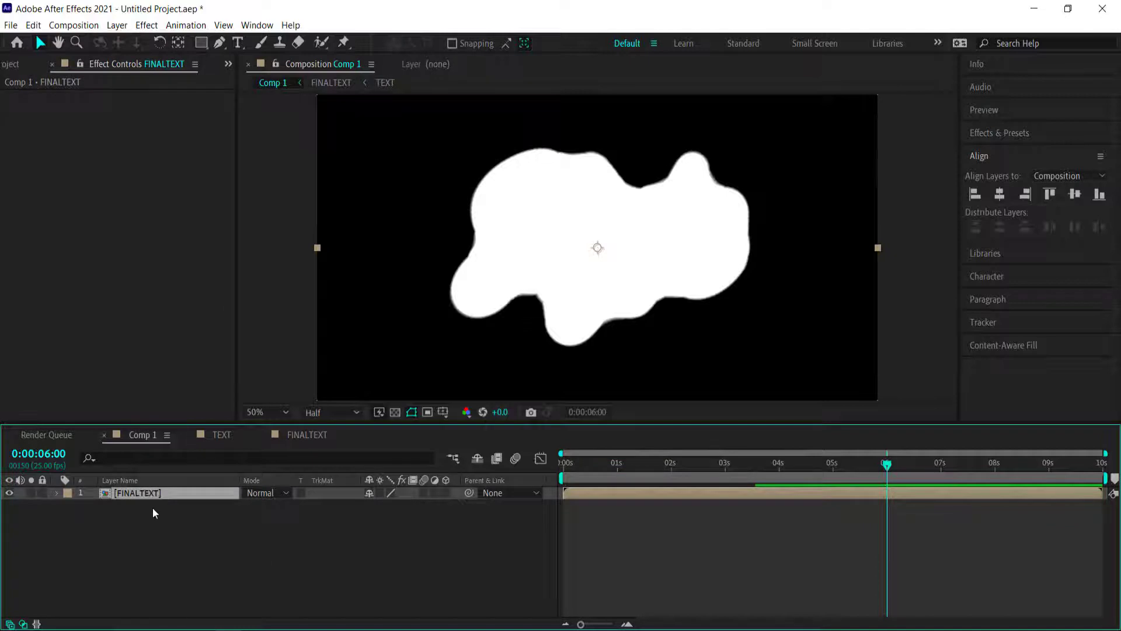
{"action": "key", "text": "ctrl+v"}
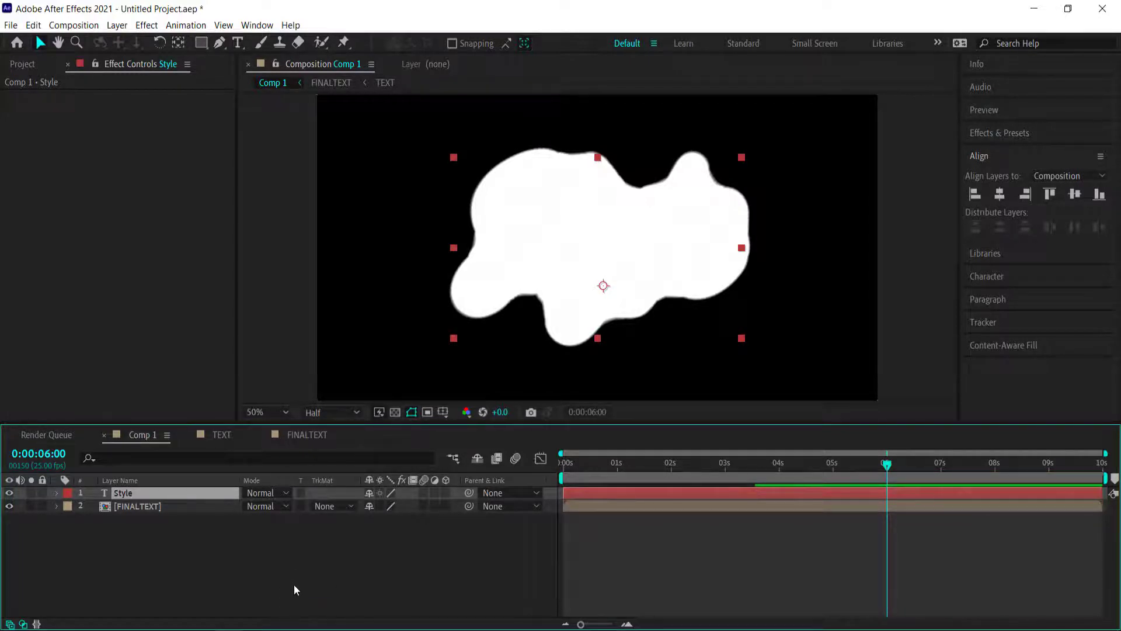
Step: Set the FINALTEXT layer's track matte to Alpha Matte "Style" and preview the animation from the start
{"action": "left_click", "coordinate": [324, 507]}
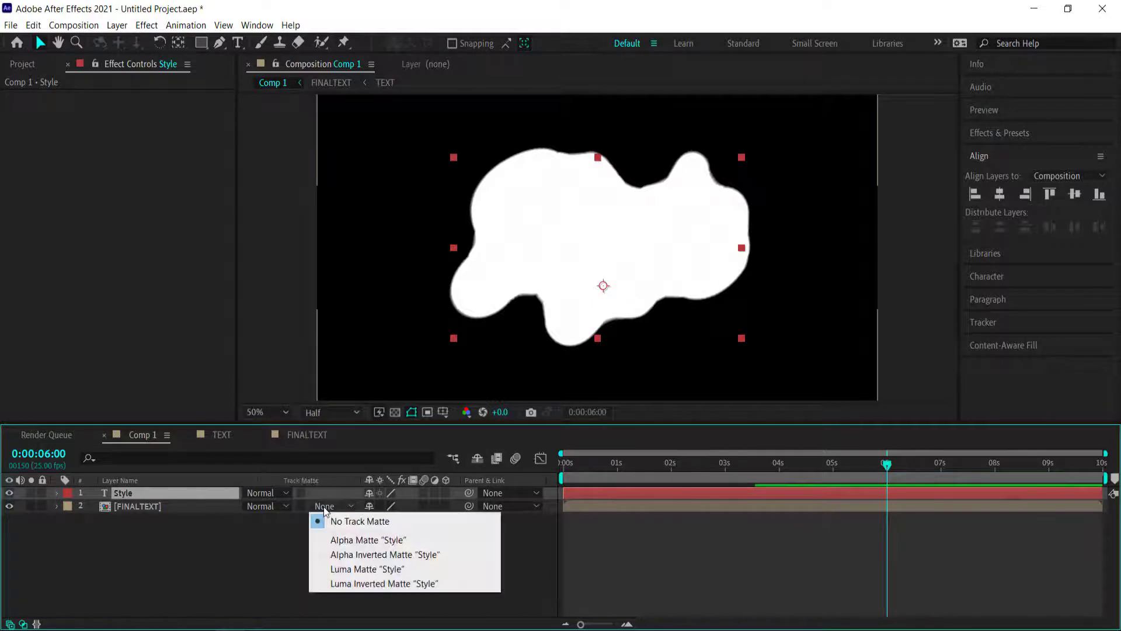
{"action": "left_click", "coordinate": [343, 540]}
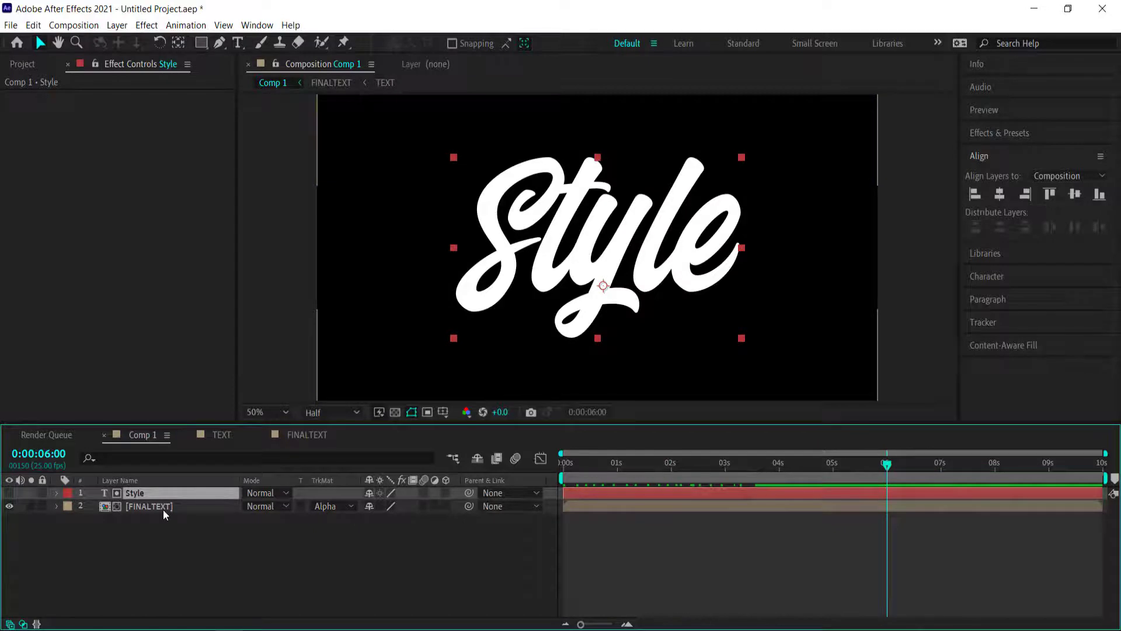
{"action": "left_click_drag", "start_coordinate": [883, 466], "coordinate": [555, 472]}
{"action": "key", "text": "space"}
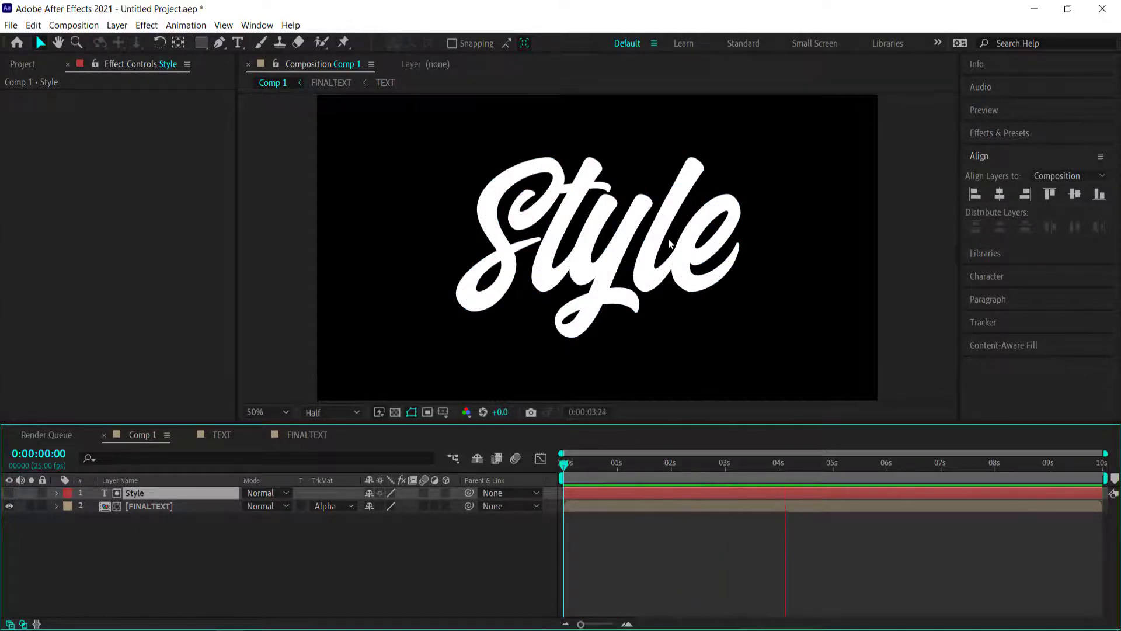
{"action": "key", "text": "space"}
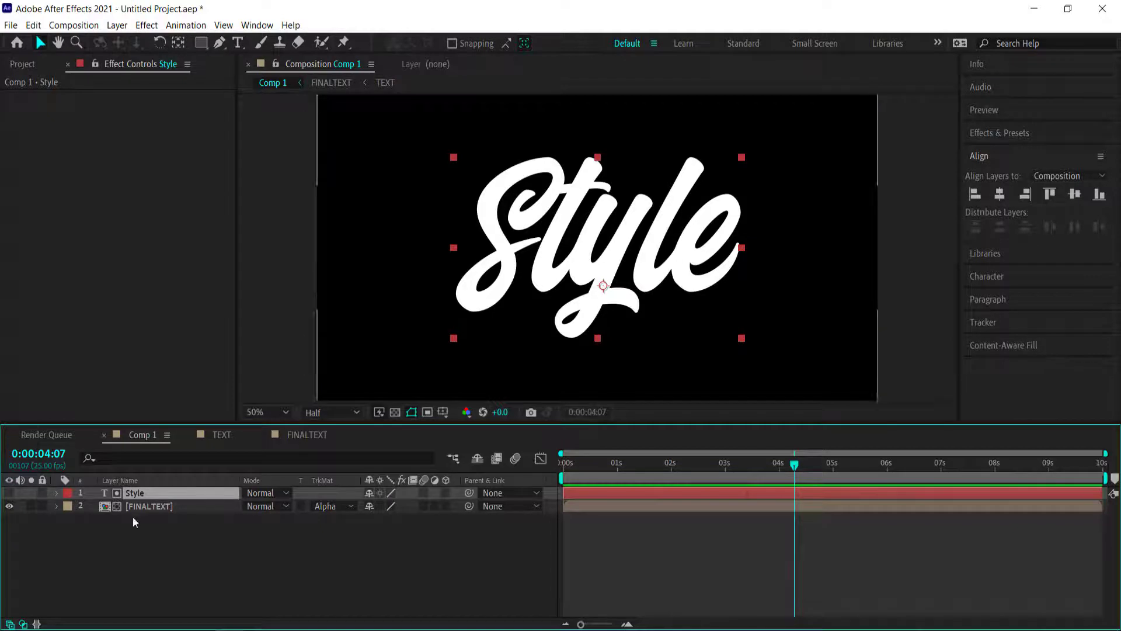
Step: Inspect the Vegas Width speed graph of the top TEXT layer inside FINALTEXT and return to Comp 1
{"action": "double_click", "coordinate": [159, 506]}
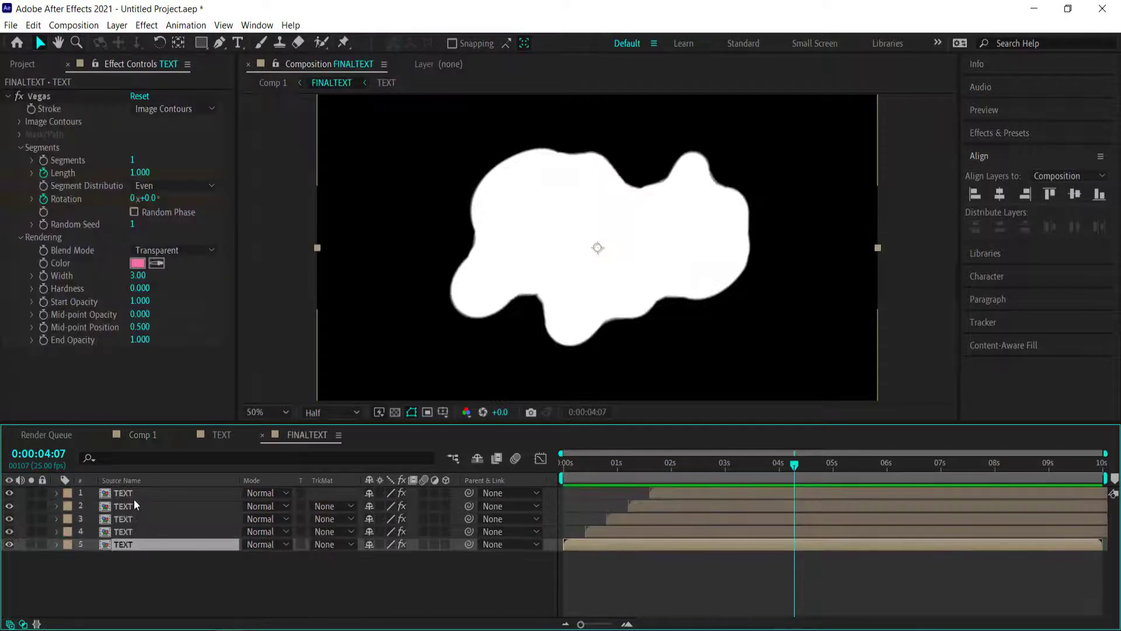
{"action": "double_click", "coordinate": [117, 493]}
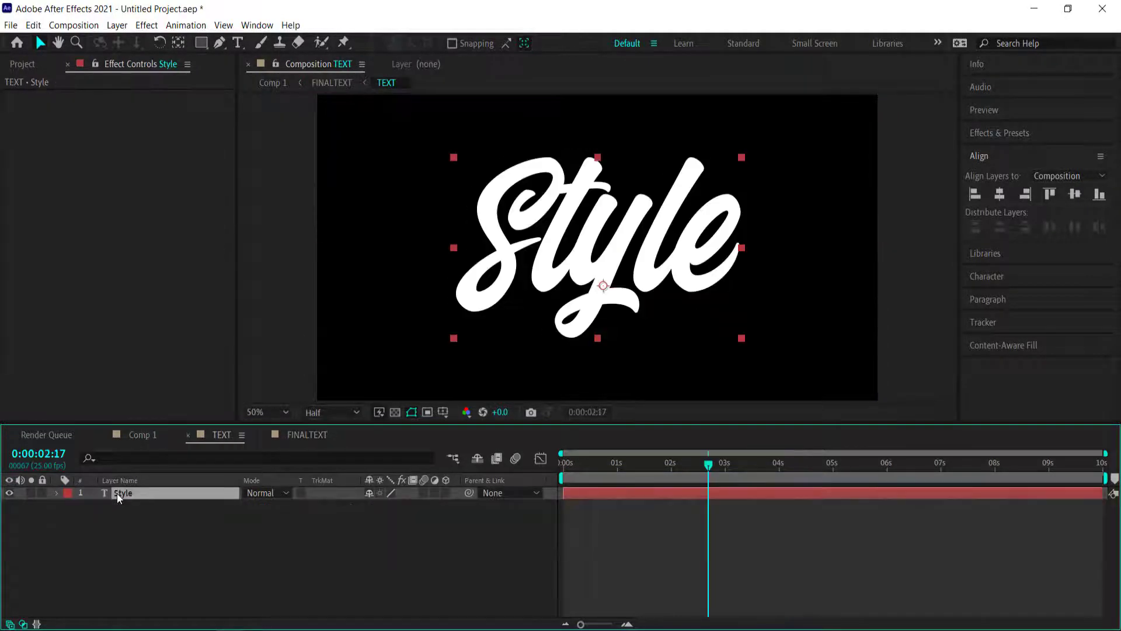
{"action": "left_click", "coordinate": [295, 436]}
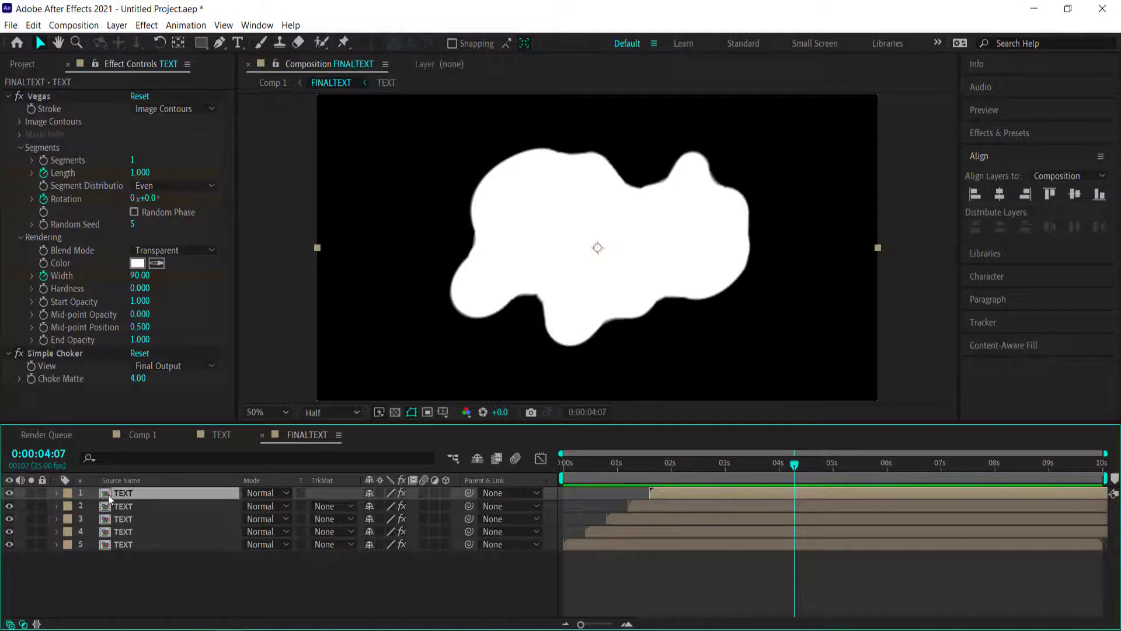
{"action": "key", "text": "u"}
{"action": "left_click_drag", "start_coordinate": [772, 538], "coordinate": [639, 548]}
{"action": "left_click", "coordinate": [538, 459]}
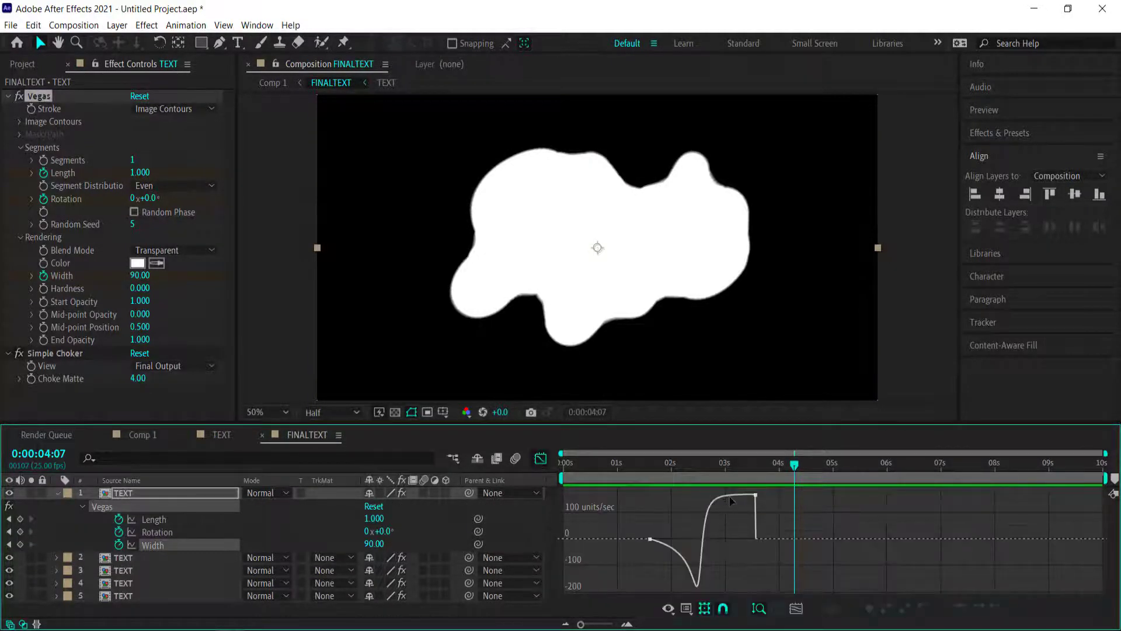
{"action": "left_click", "coordinate": [133, 433]}
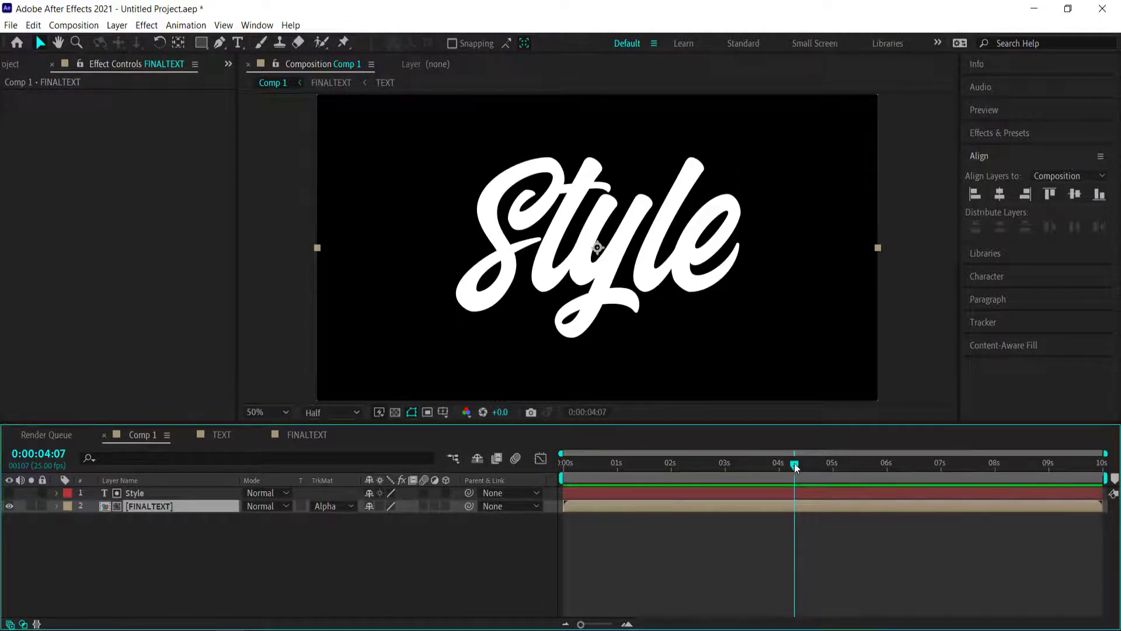
Step: Pre-compose the Style and FINALTEXT layers together into a composition named FINAL
{"action": "mouse_move", "coordinate": [795, 464]}
{"action": "left_mouse_down"}
{"action": "mouse_move", "coordinate": [565, 474]}
{"action": "mouse_move", "coordinate": [816, 464]}
{"action": "left_mouse_up"}
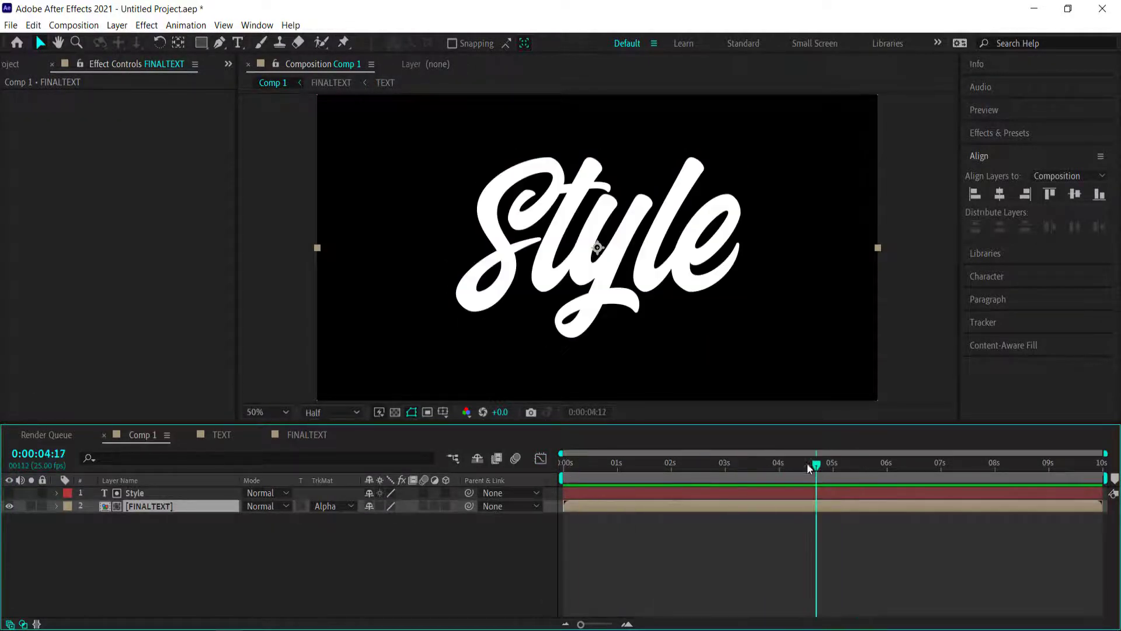
{"action": "left_click", "coordinate": [128, 492], "text": "ctrl"}
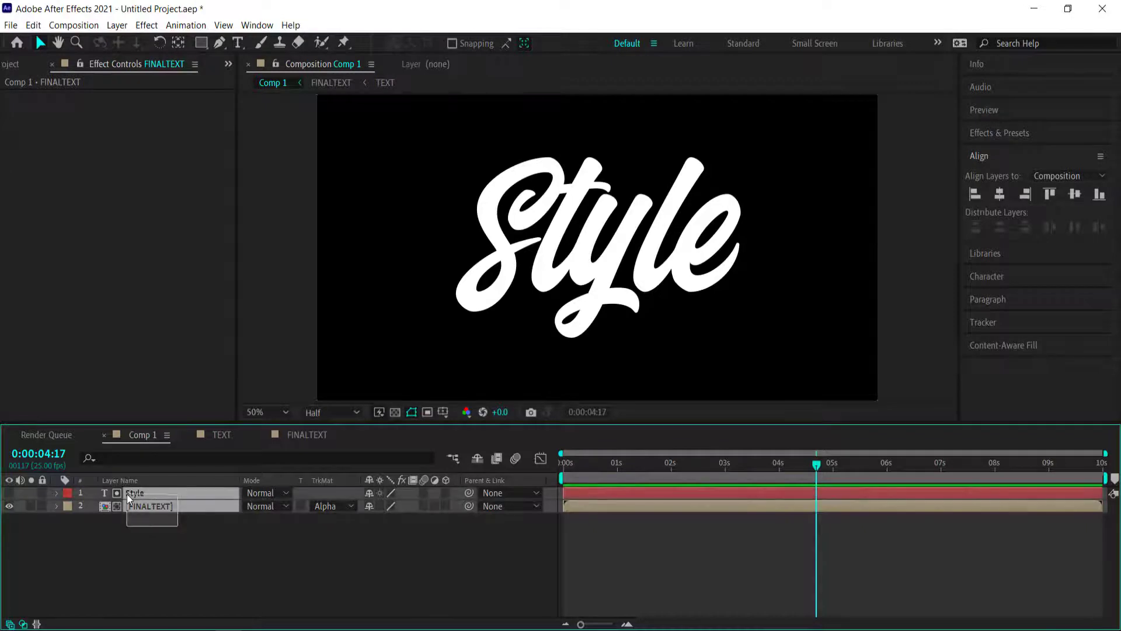
{"action": "right_click", "coordinate": [138, 492]}
{"action": "left_click", "coordinate": [202, 421]}
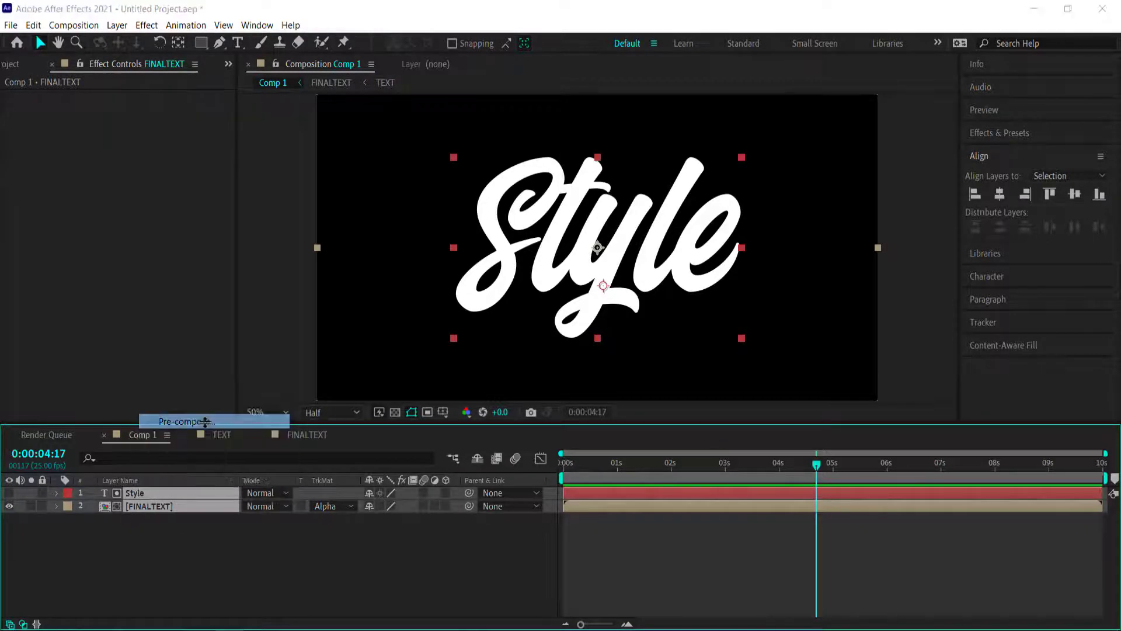
{"action": "type", "text": "FINAL"}
{"action": "key", "text": "Return"}
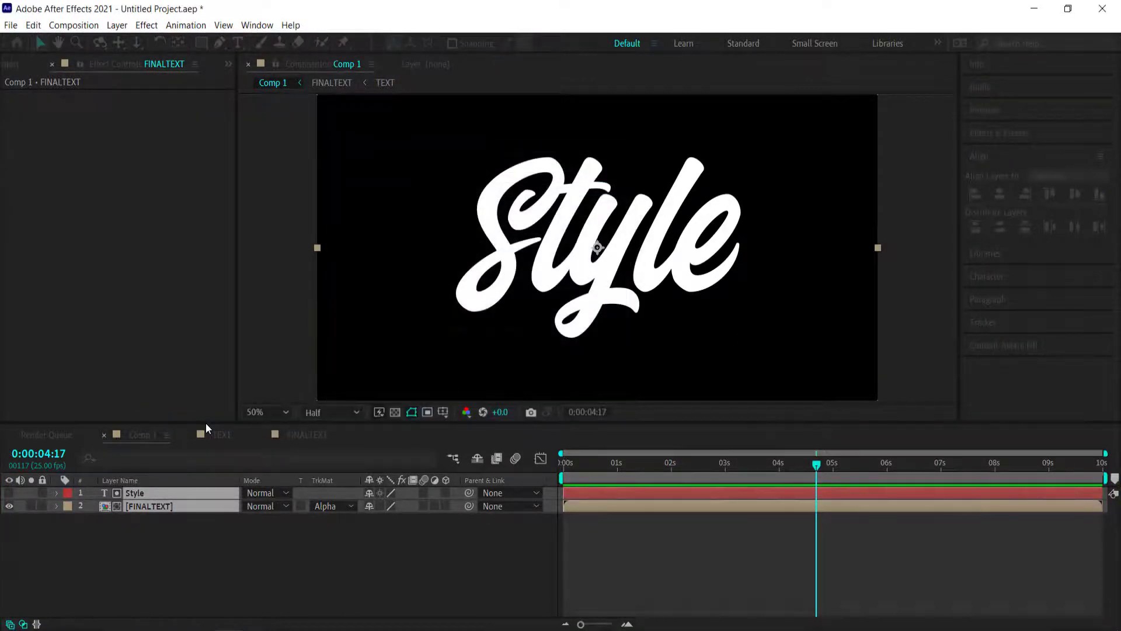
Step: Create a black solid layer named BG in Comp 1
{"action": "right_click", "coordinate": [188, 538]}
{"action": "mouse_move", "coordinate": [270, 382]}
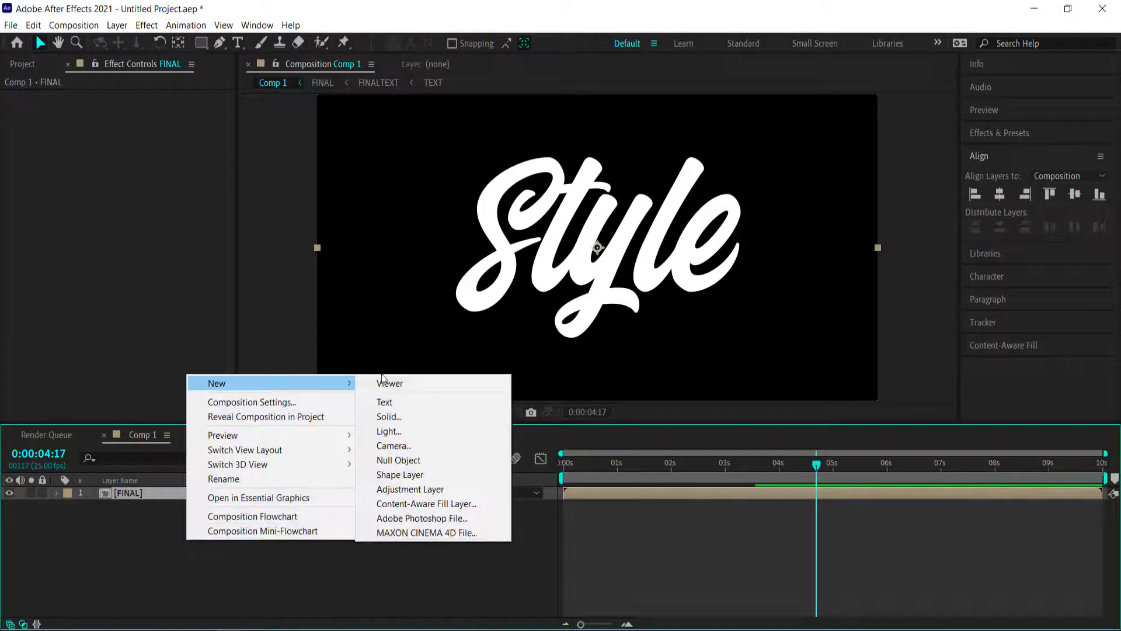
{"action": "left_click", "coordinate": [422, 417]}
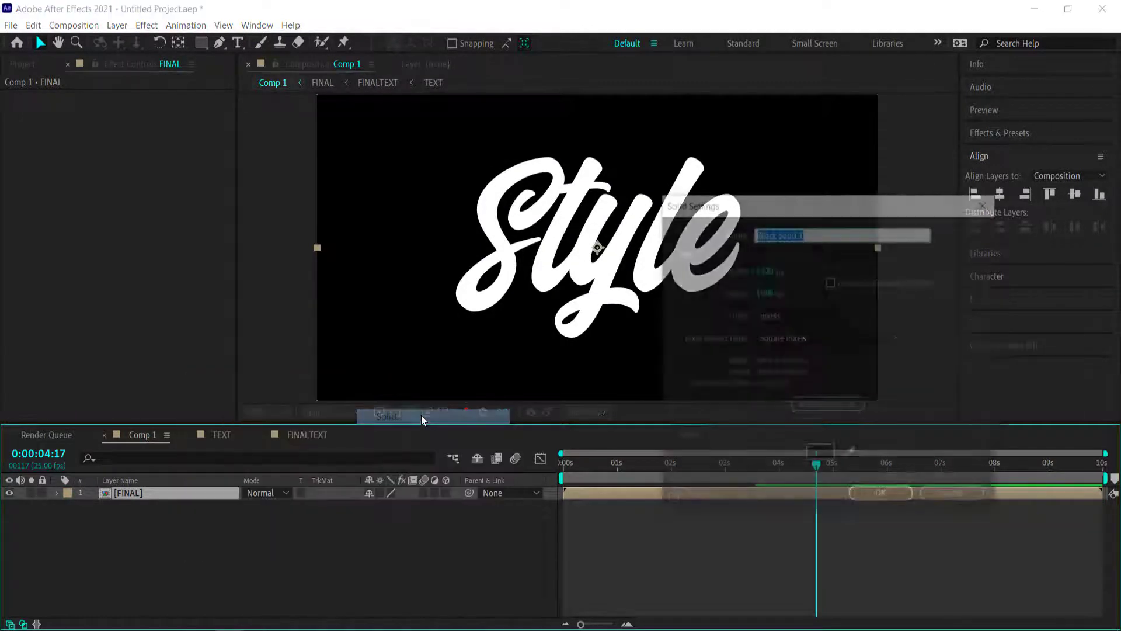
{"action": "type", "text": "BG"}
{"action": "key", "text": "Return"}
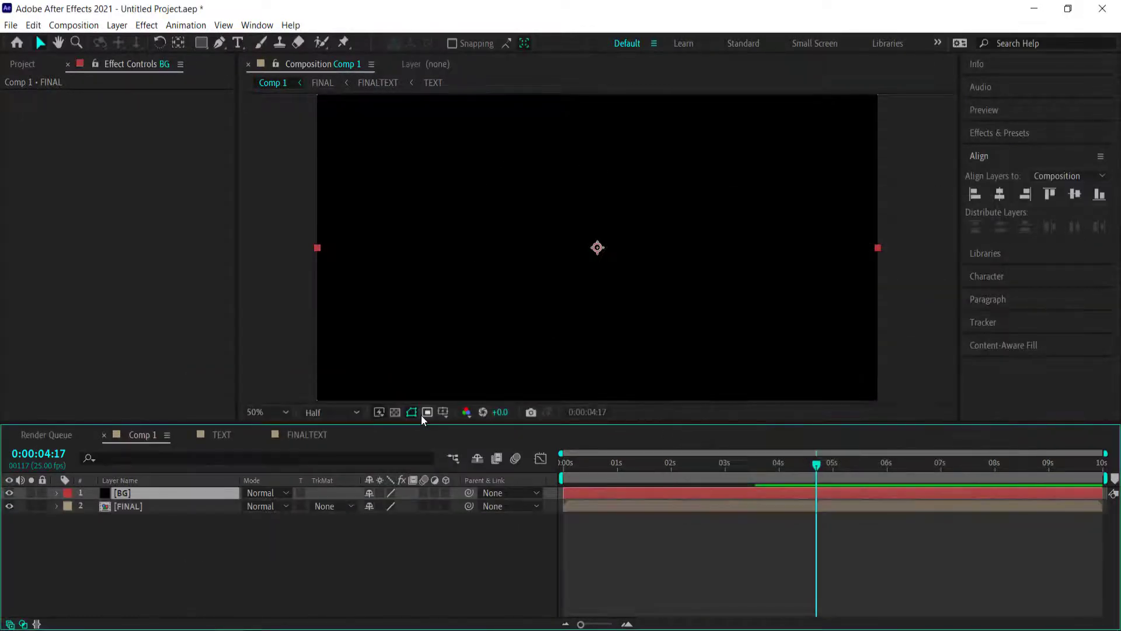
Step: Search the effects for ramp and apply Gradient Ramp to the BG solid
{"action": "left_click", "coordinate": [996, 134]}
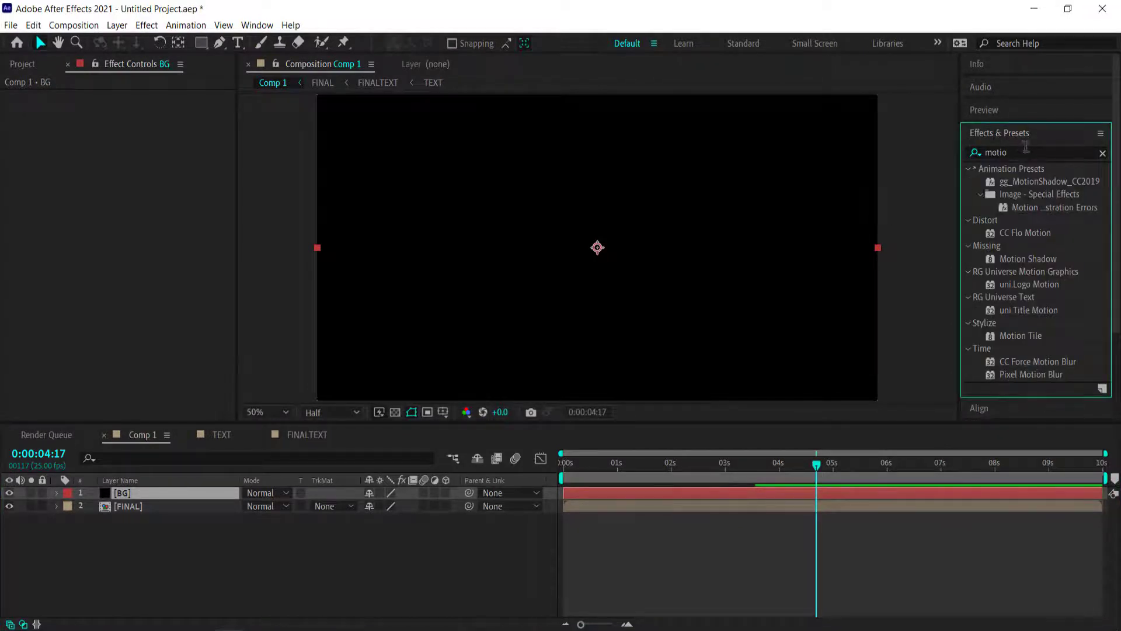
{"action": "key", "text": "ctrl+space"}
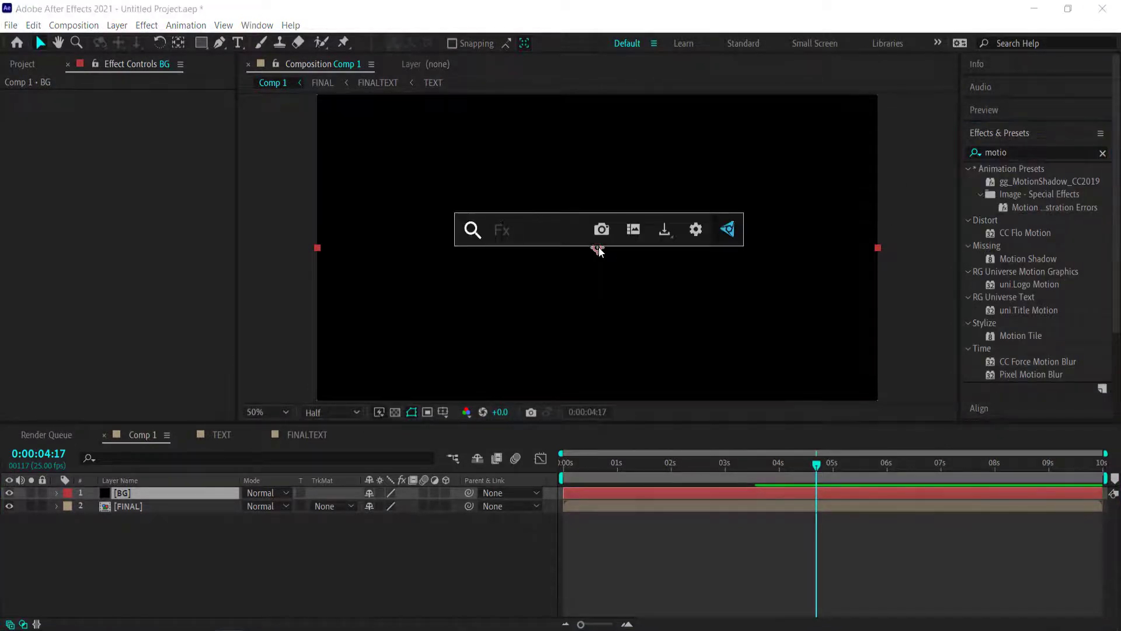
{"action": "type", "text": "ramp"}
{"action": "double_click", "coordinate": [540, 296]}
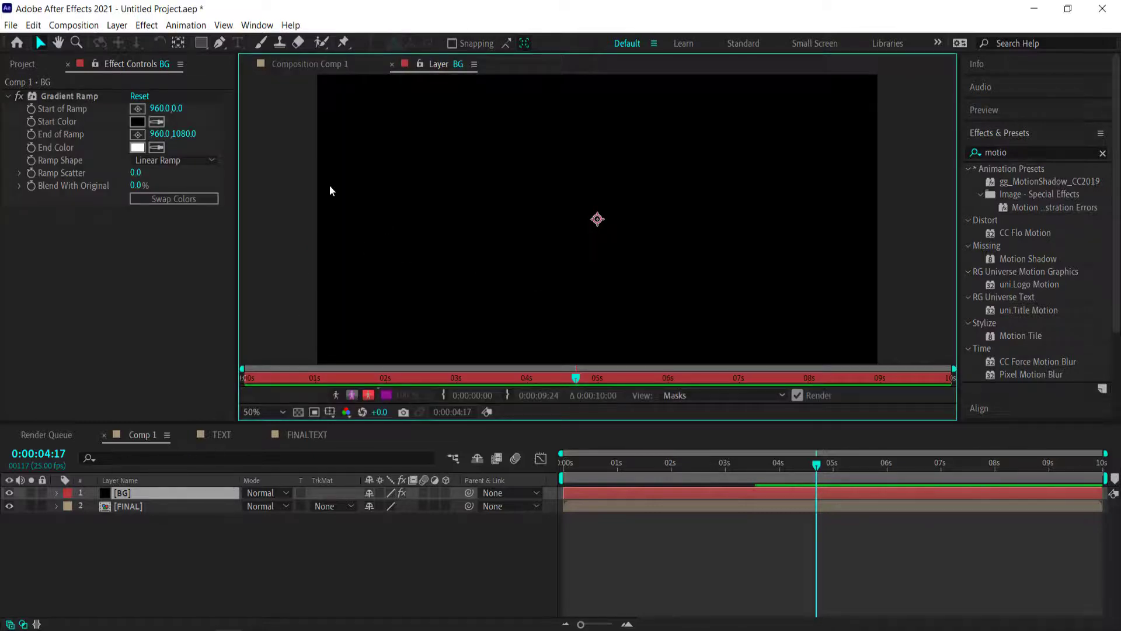
Step: Return to the Comp 1 composition view and apply the gg_MotionShadow_CC2019 preset to the FINAL layer
{"action": "left_click", "coordinate": [315, 64]}
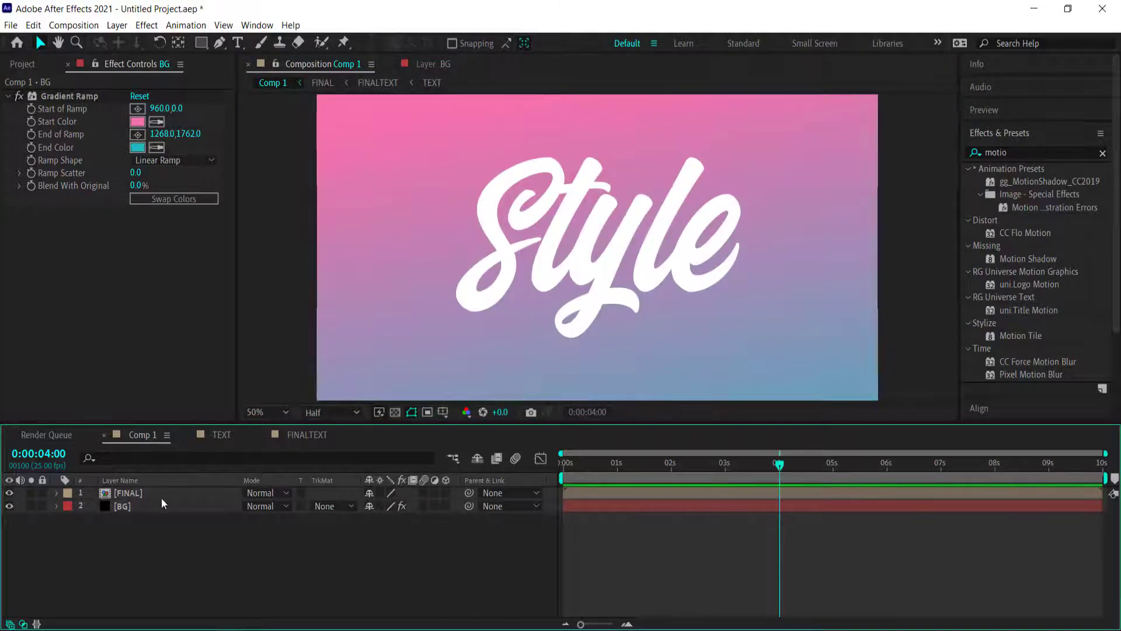
{"action": "left_click", "coordinate": [133, 495]}
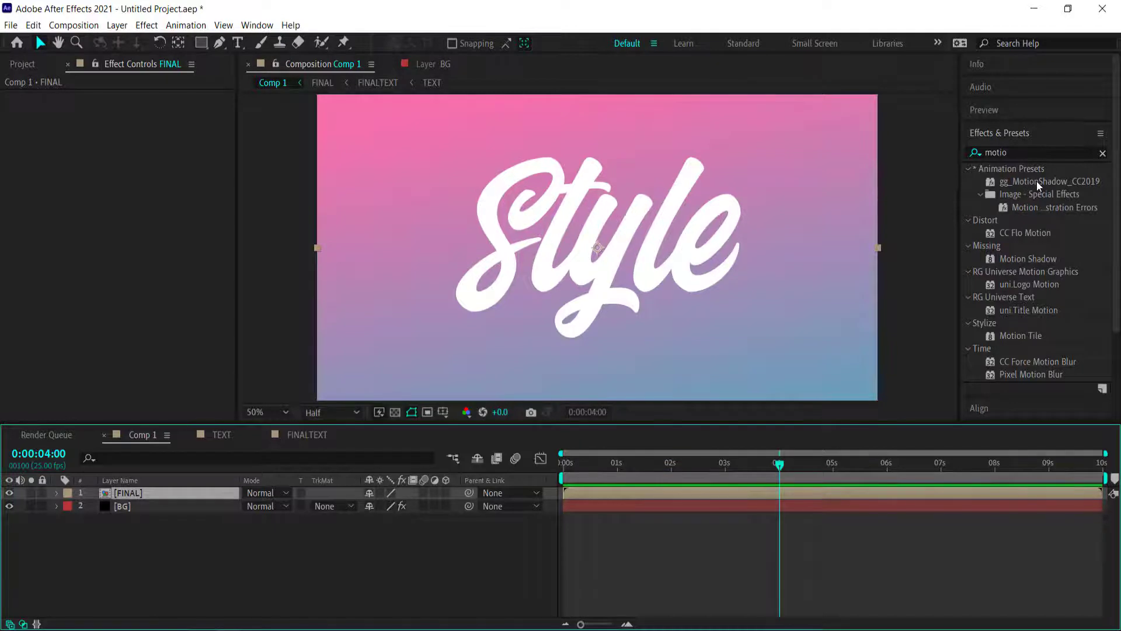
{"action": "left_click_drag", "start_coordinate": [1036, 181], "coordinate": [153, 495]}
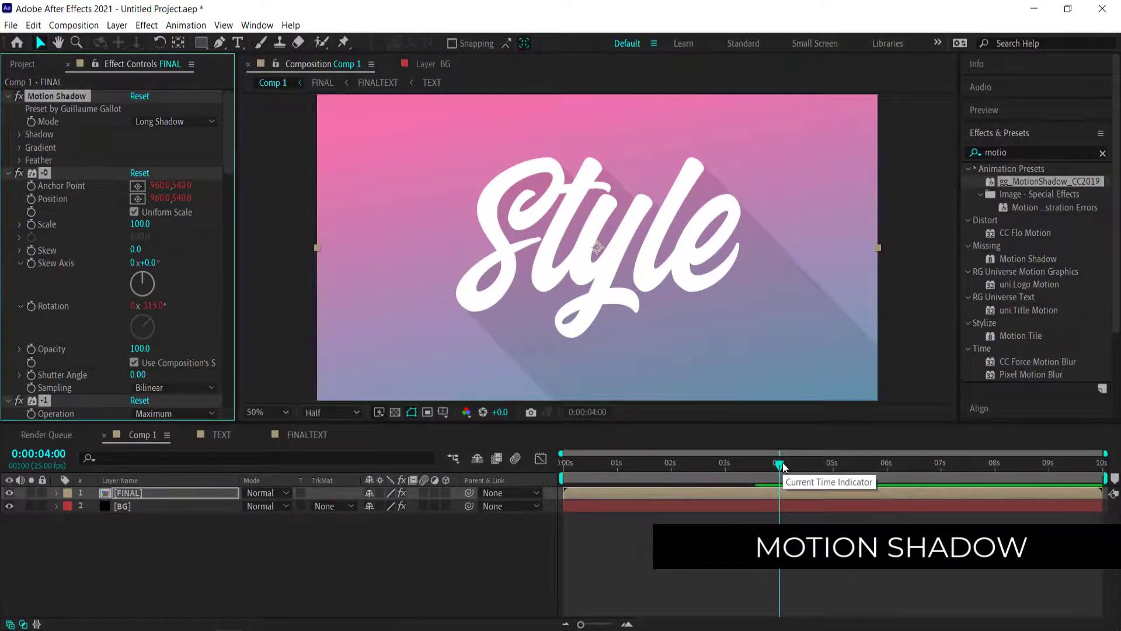
Step: Set the Motion Shadow distance on the FINAL layer to 40
{"action": "mouse_move", "coordinate": [783, 466]}
{"action": "left_mouse_down"}
{"action": "mouse_move", "coordinate": [553, 467]}
{"action": "mouse_move", "coordinate": [805, 445]}
{"action": "left_mouse_up"}
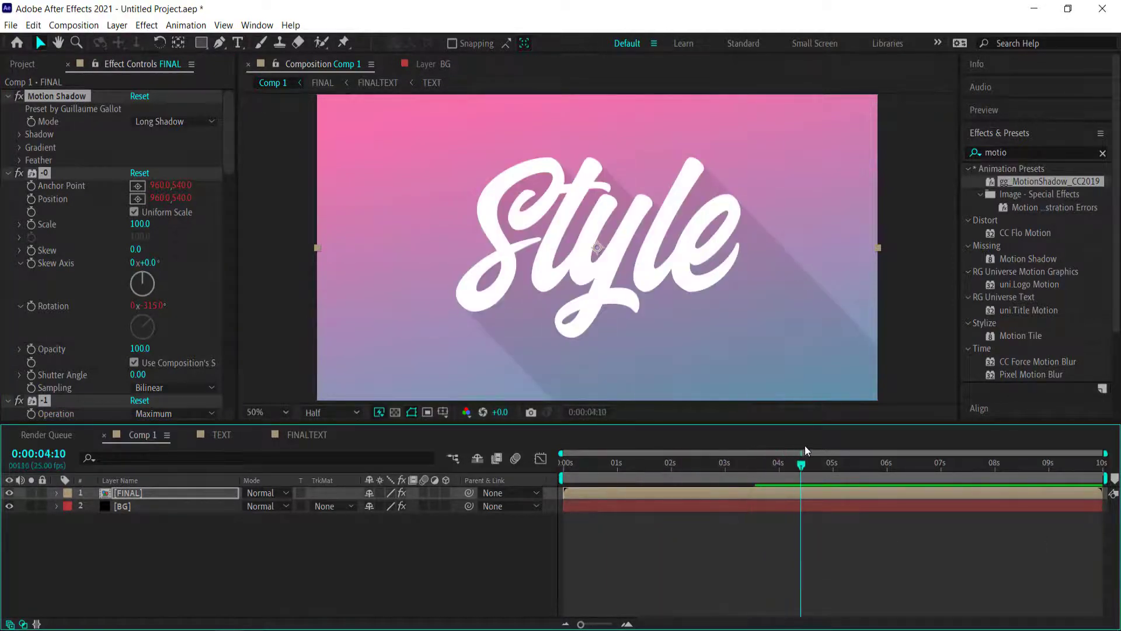
{"action": "left_click", "coordinate": [20, 134]}
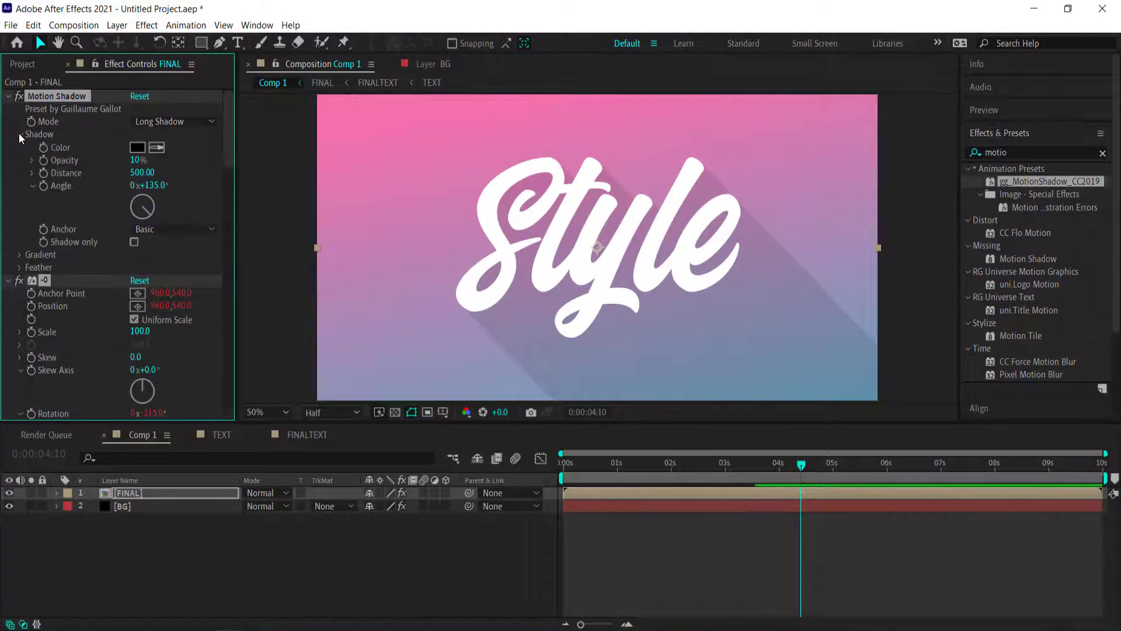
{"action": "left_click", "coordinate": [145, 172]}
{"action": "type", "text": "40"}
{"action": "key", "text": "Return"}
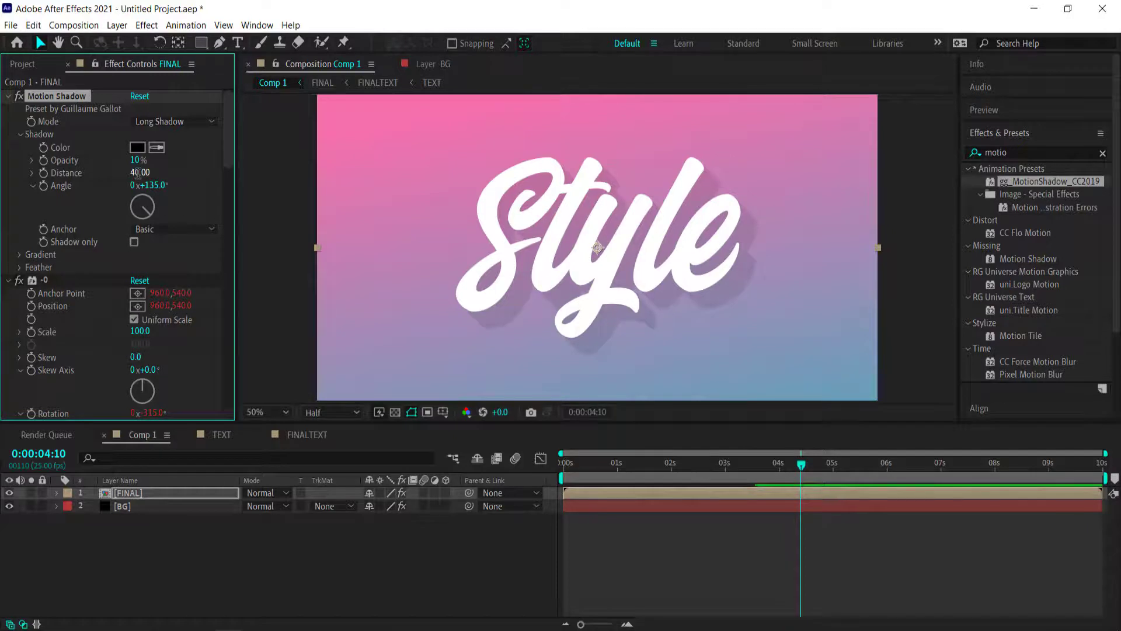
Step: Keyframe the Motion Shadow opacity on FINAL from 0% at 0:00:01:00 to 80% at 0:00:03:24
{"action": "left_click_drag", "start_coordinate": [801, 464], "coordinate": [650, 463]}
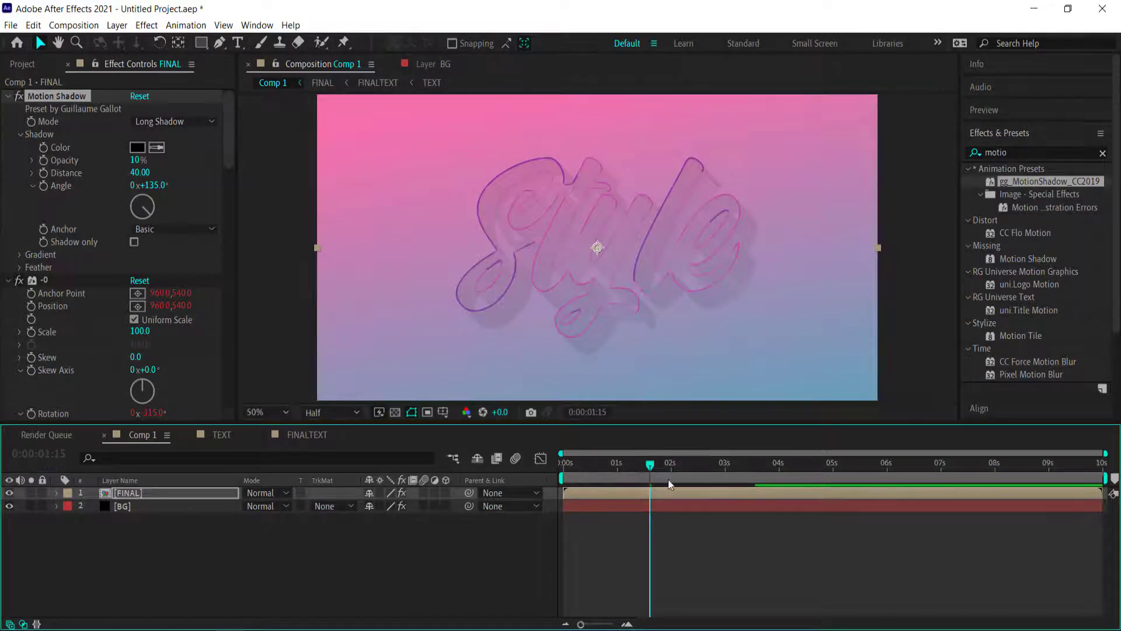
{"action": "left_click_drag", "start_coordinate": [648, 465], "coordinate": [618, 464]}
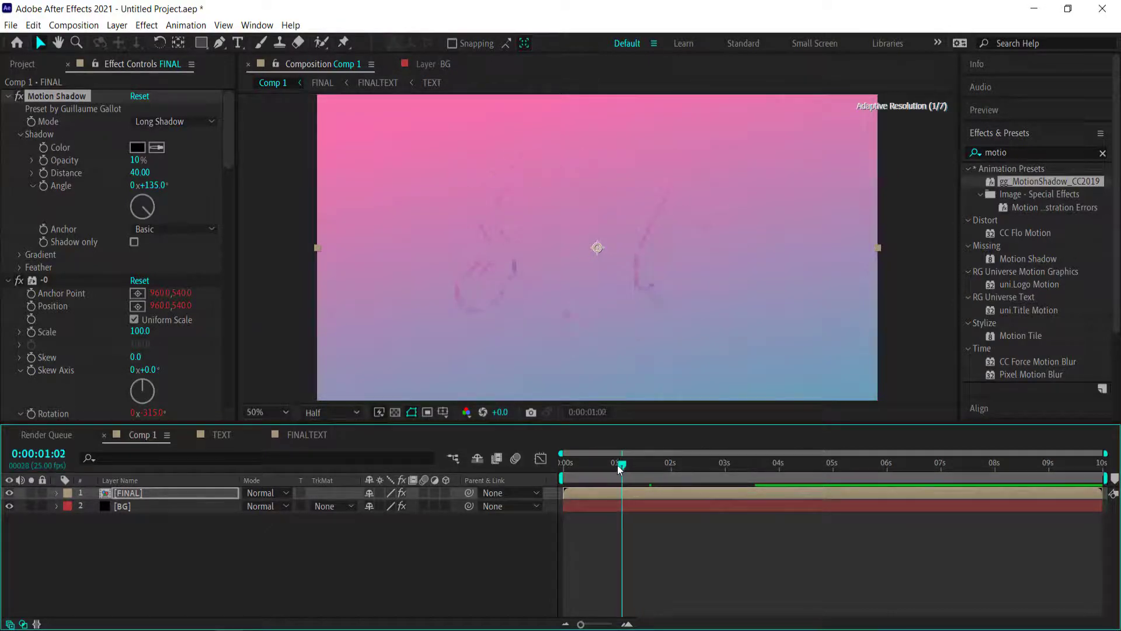
{"action": "left_click", "coordinate": [136, 160]}
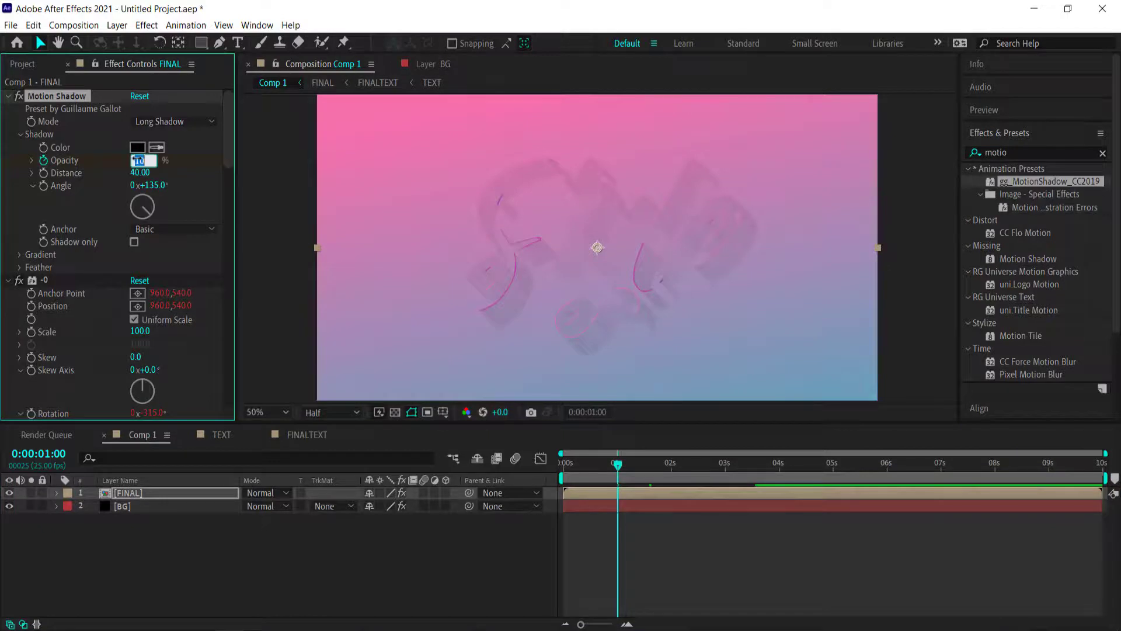
{"action": "type", "text": "0"}
{"action": "key", "text": "Return"}
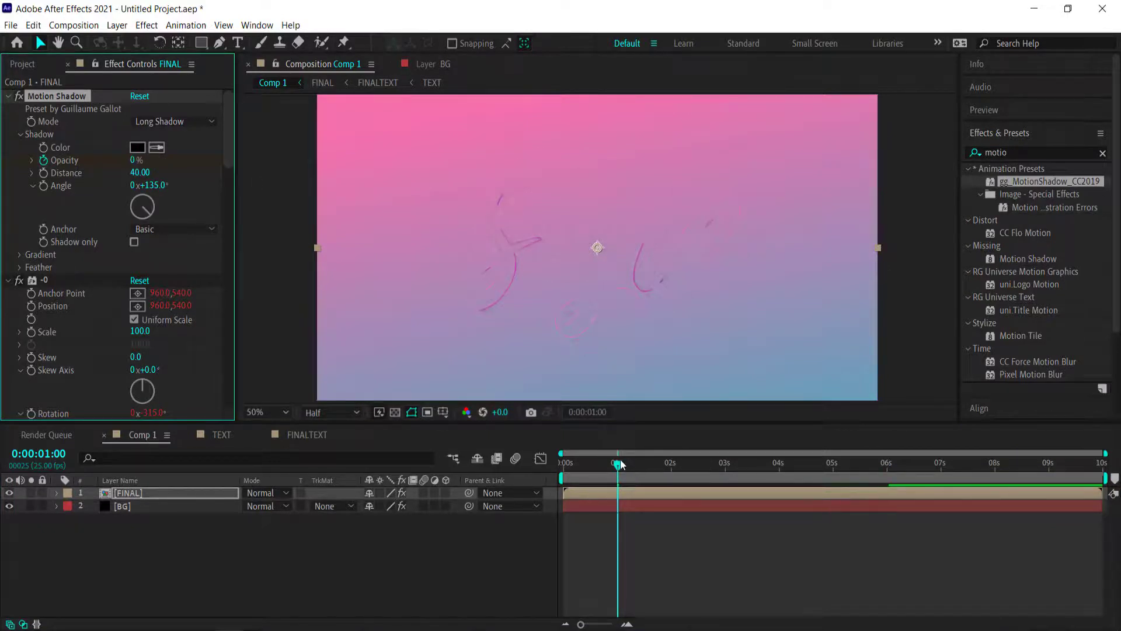
{"action": "left_click_drag", "start_coordinate": [618, 464], "coordinate": [780, 466]}
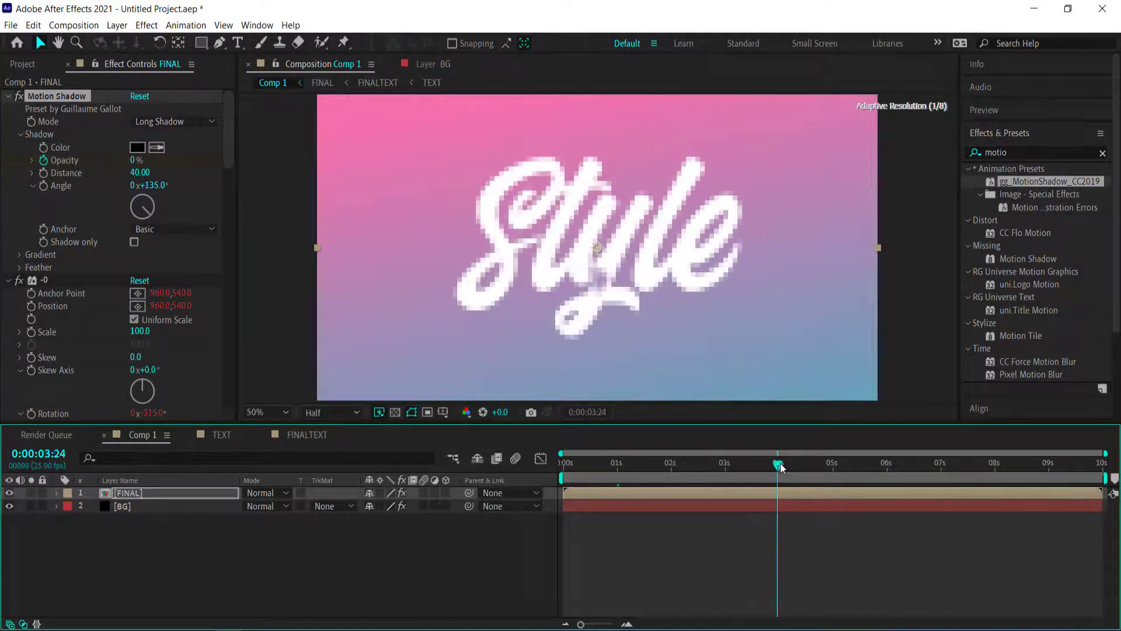
{"action": "left_click", "coordinate": [136, 160]}
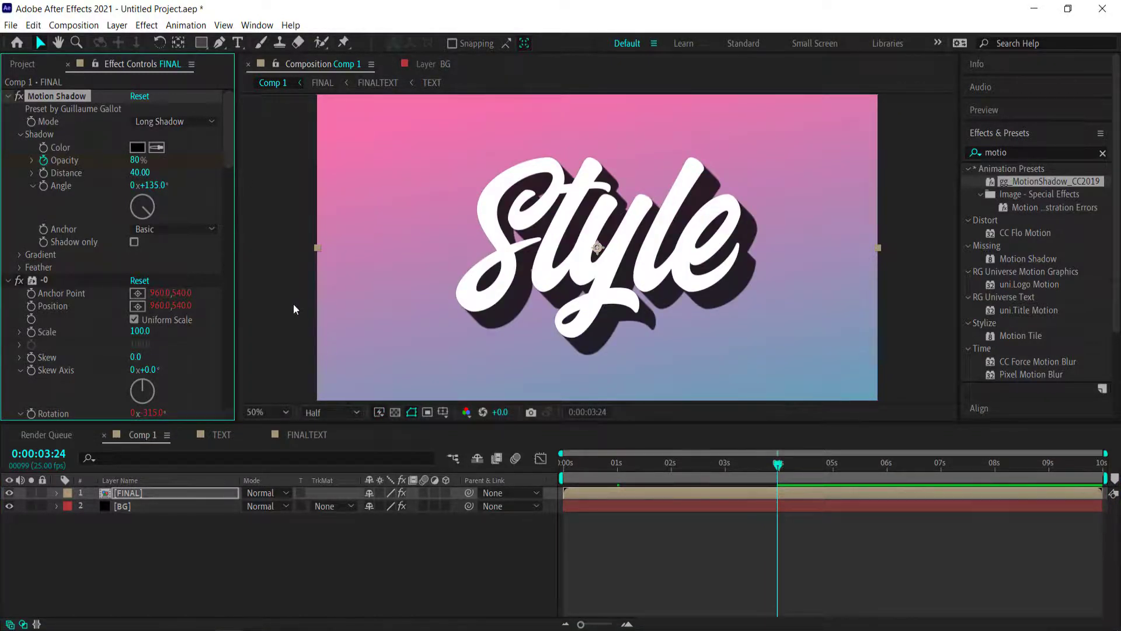
Step: Reveal FINAL's keyframed properties and apply Easy Ease to both Motion Shadow opacity keyframes
{"action": "key", "text": "u"}
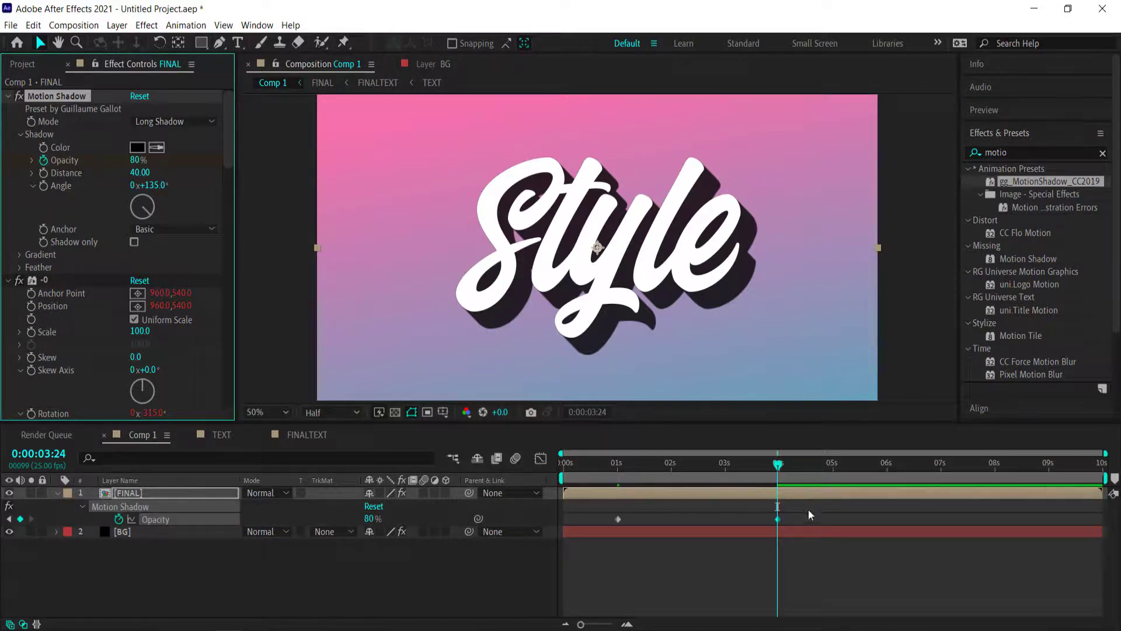
{"action": "left_click_drag", "start_coordinate": [808, 509], "coordinate": [606, 525]}
{"action": "right_click", "coordinate": [617, 519]}
{"action": "mouse_move", "coordinate": [680, 511]}
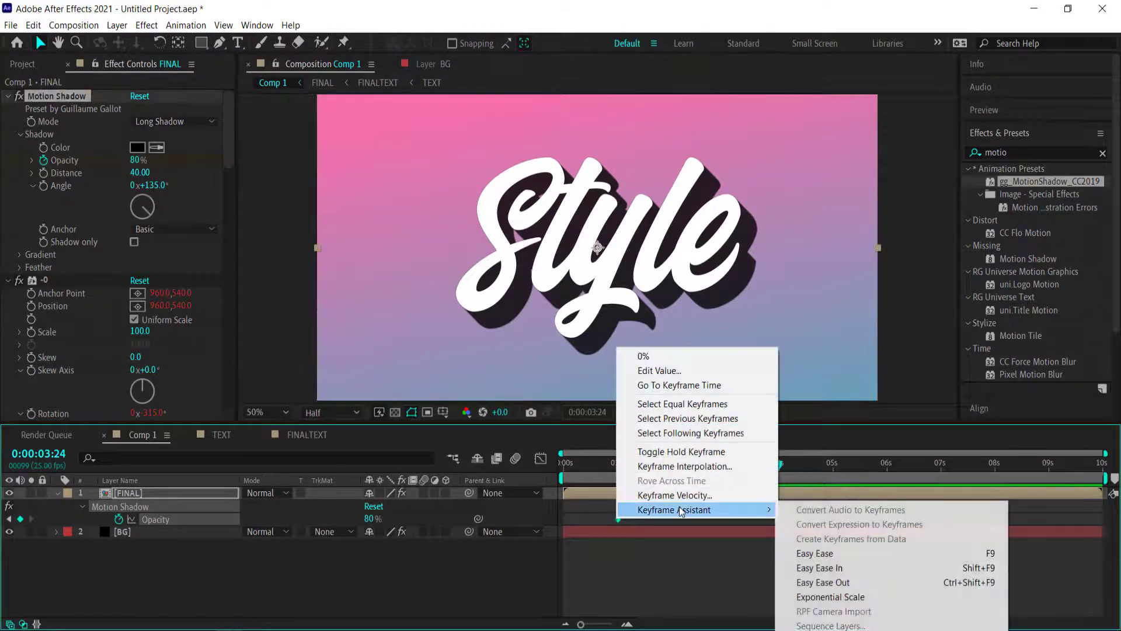
{"action": "left_click", "coordinate": [834, 554]}
Step: Reshape the shadow opacity speed graph so the change peaks shortly before the second keyframe, and preview the animation
{"action": "left_click", "coordinate": [537, 459]}
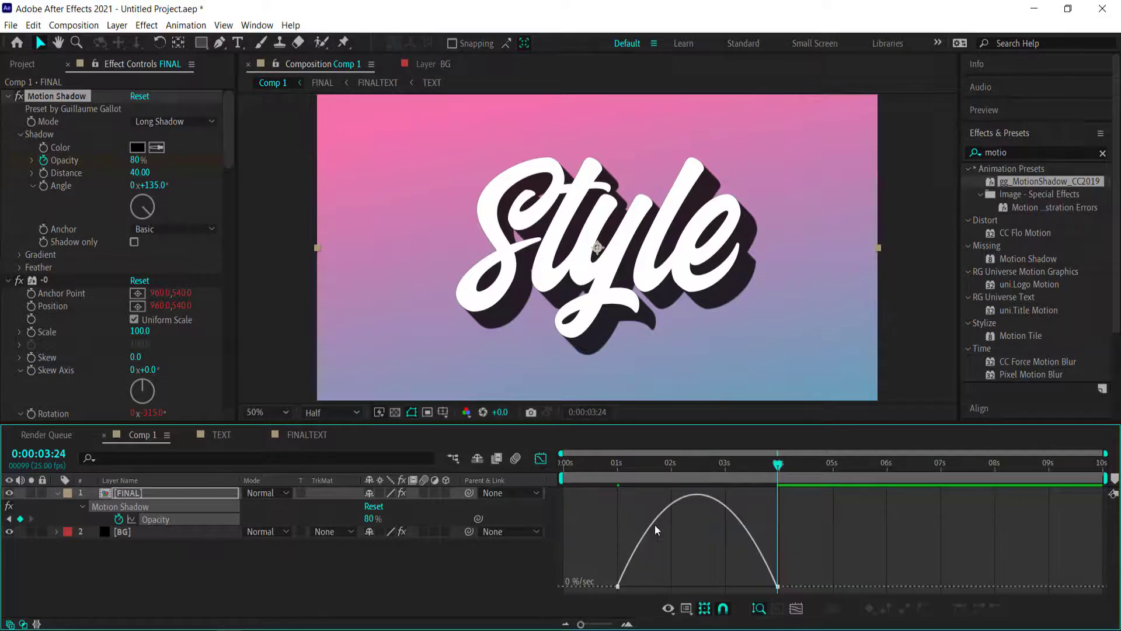
{"action": "left_click_drag", "start_coordinate": [608, 590], "coordinate": [690, 583]}
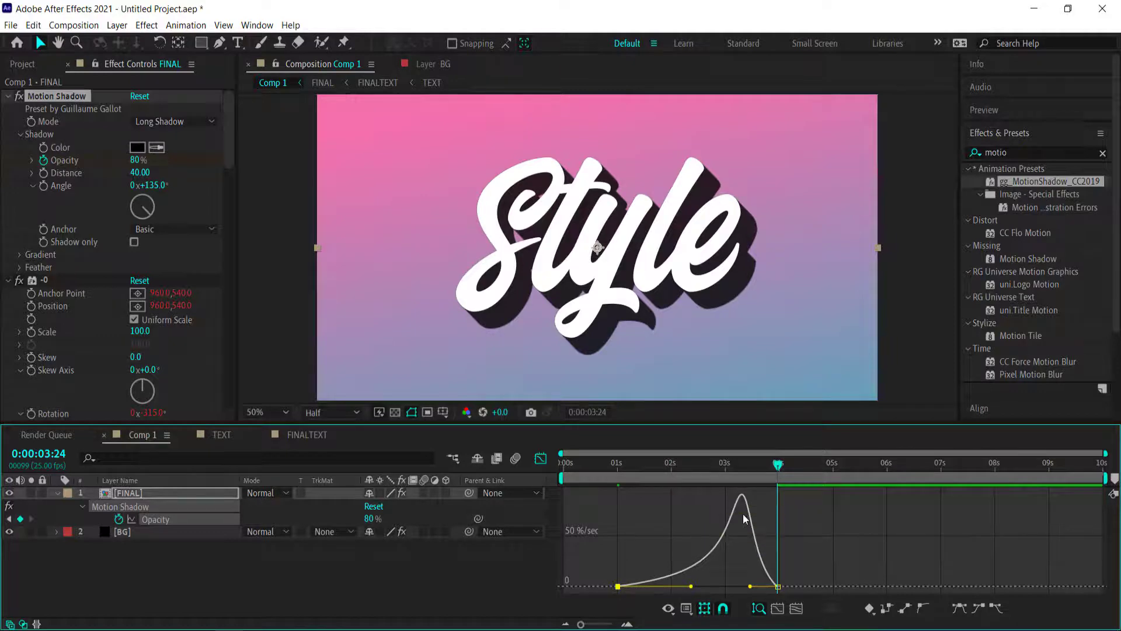
{"action": "left_click_drag", "start_coordinate": [778, 467], "coordinate": [613, 470]}
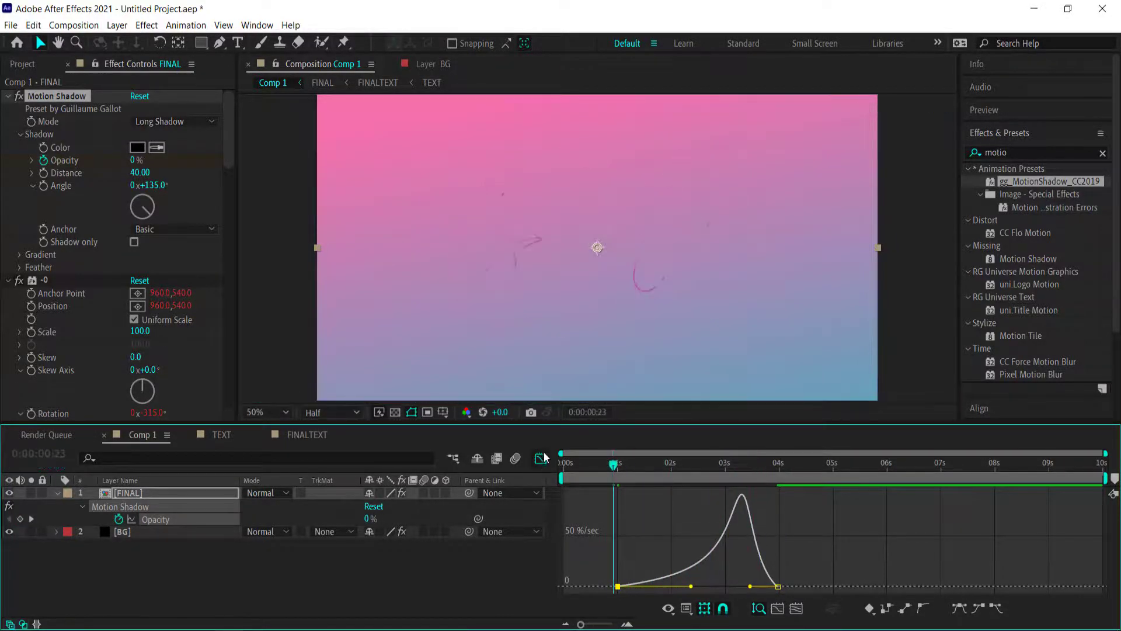
{"action": "left_click", "coordinate": [540, 457]}
{"action": "key", "text": "space"}
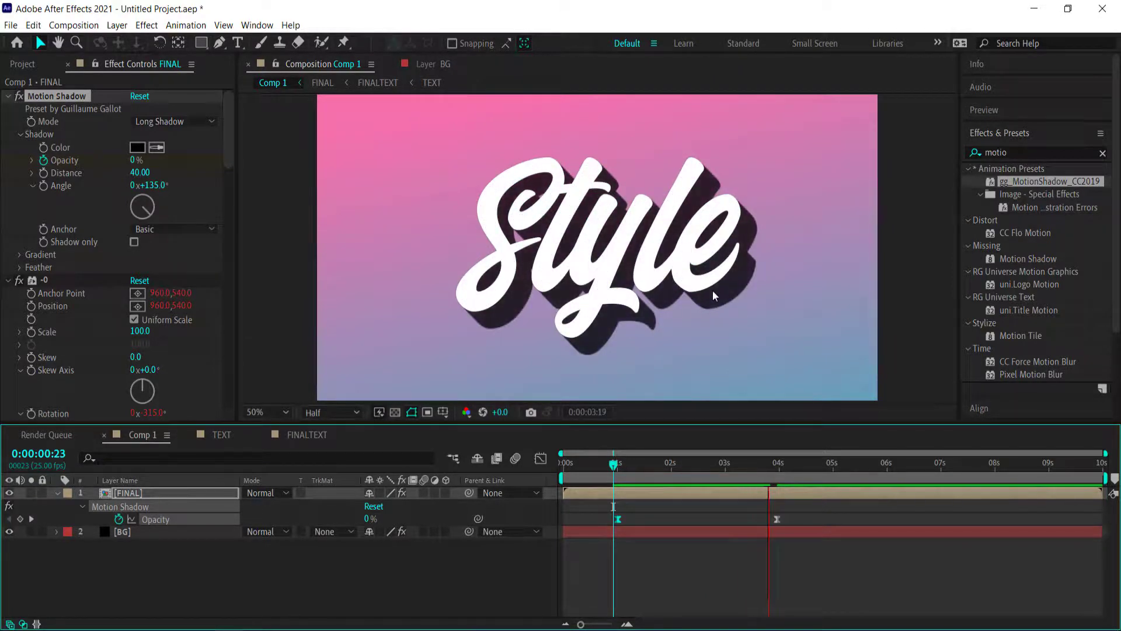
{"action": "key", "text": "space"}
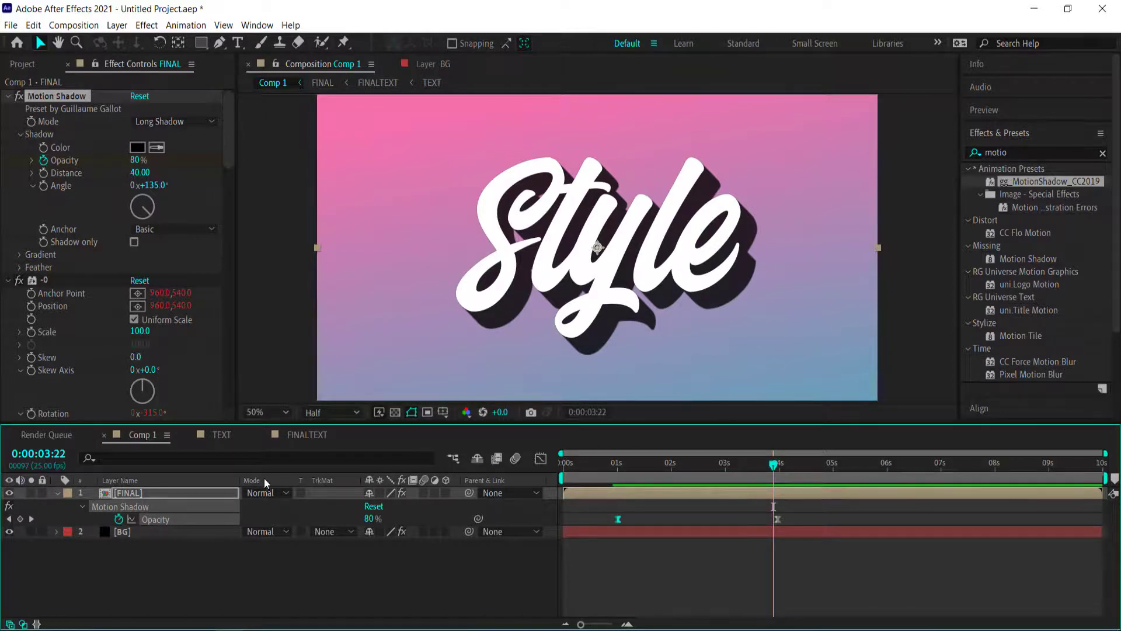
Step: Create an adjustment layer above FINAL in Comp 1
{"action": "right_click", "coordinate": [237, 571]}
{"action": "mouse_move", "coordinate": [321, 413]}
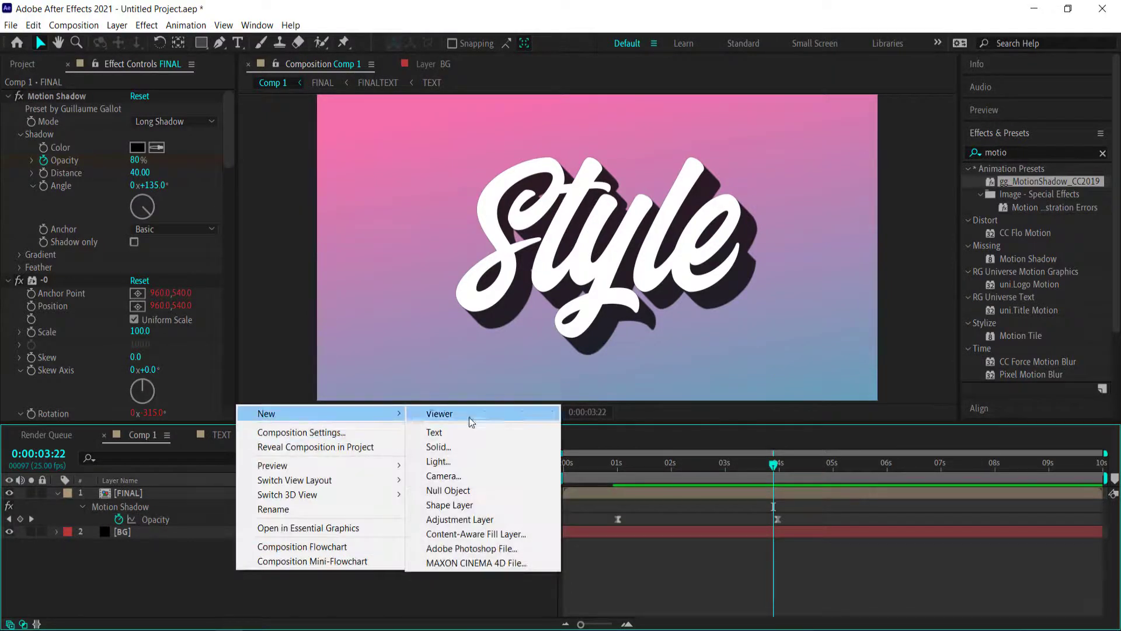
{"action": "left_click", "coordinate": [458, 519]}
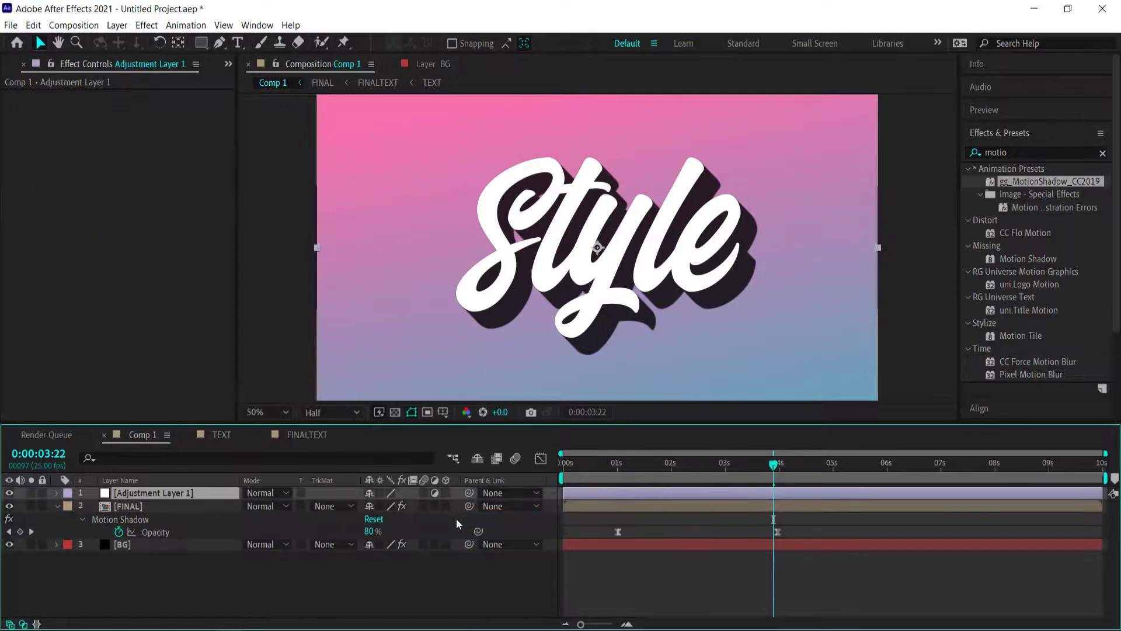
Step: Apply the Noise effect to the adjustment layer and set its amount of noise to 8%
{"action": "key", "text": "ctrl+space"}
{"action": "type", "text": "nois"}
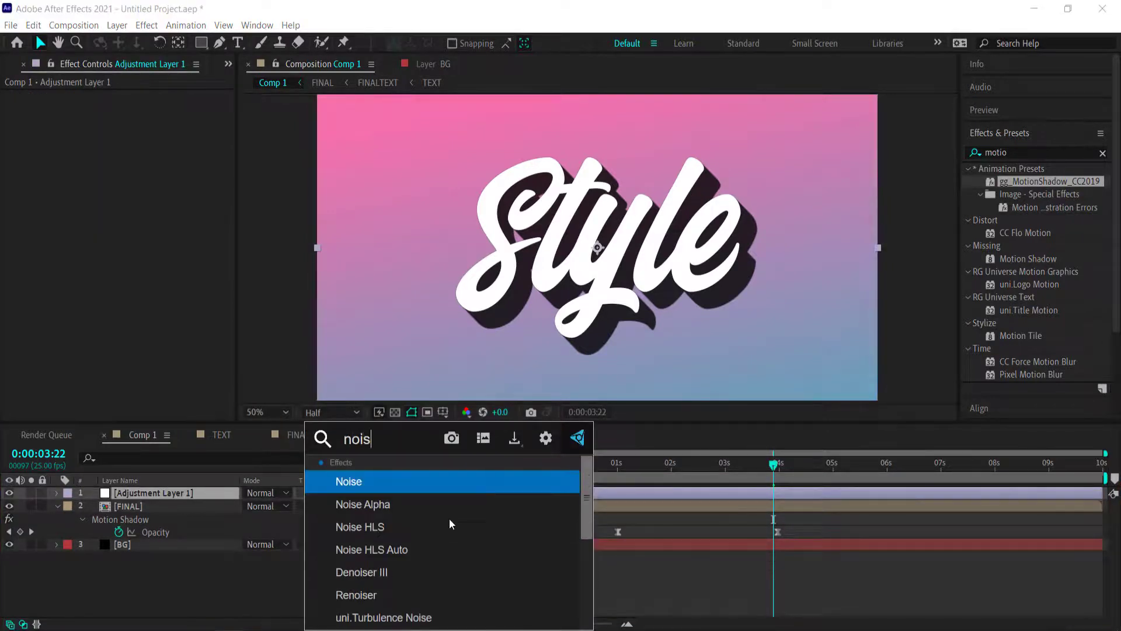
{"action": "key", "text": "Return"}
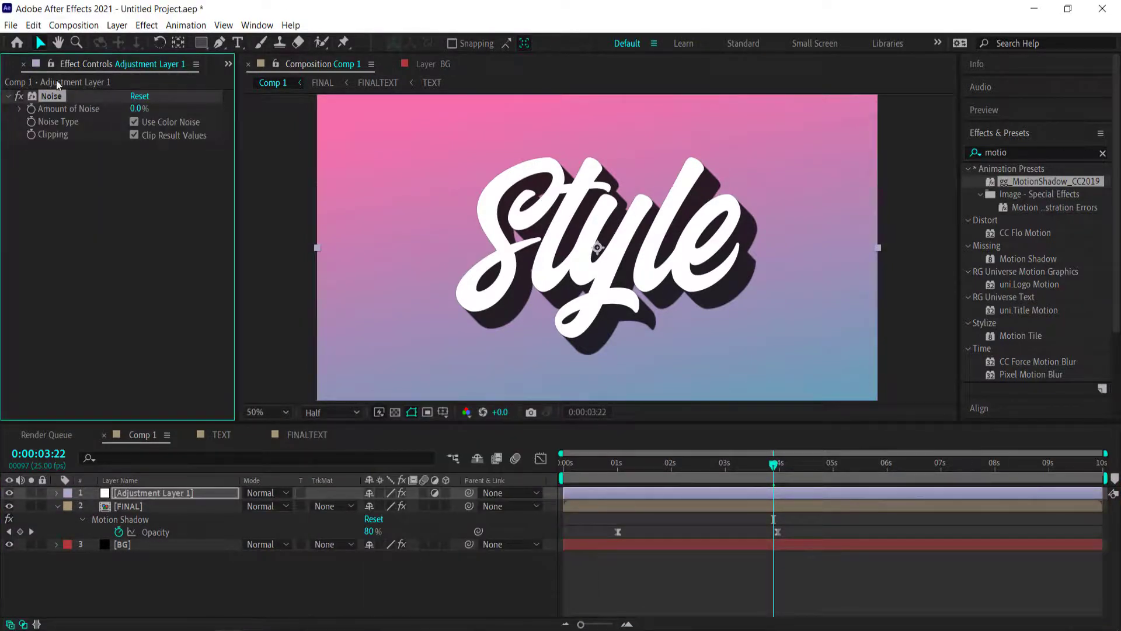
{"action": "left_click", "coordinate": [138, 109]}
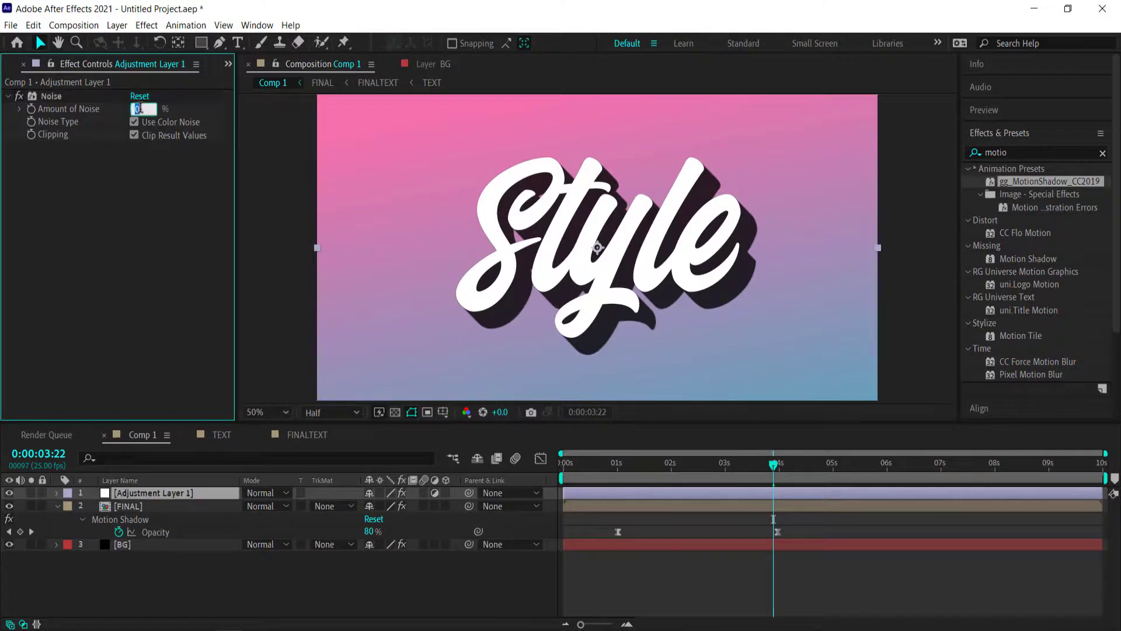
{"action": "key", "text": "Return"}
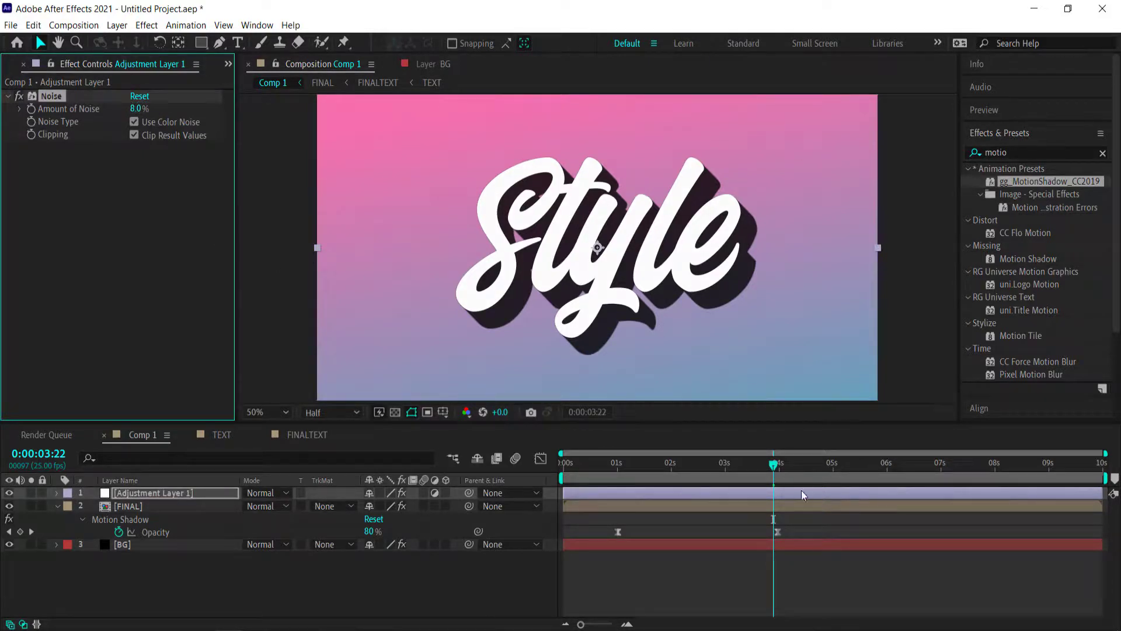
Step: Preview the text and shadow animation with noise from 0:00:02:23
{"action": "left_click_drag", "start_coordinate": [775, 472], "coordinate": [721, 466]}
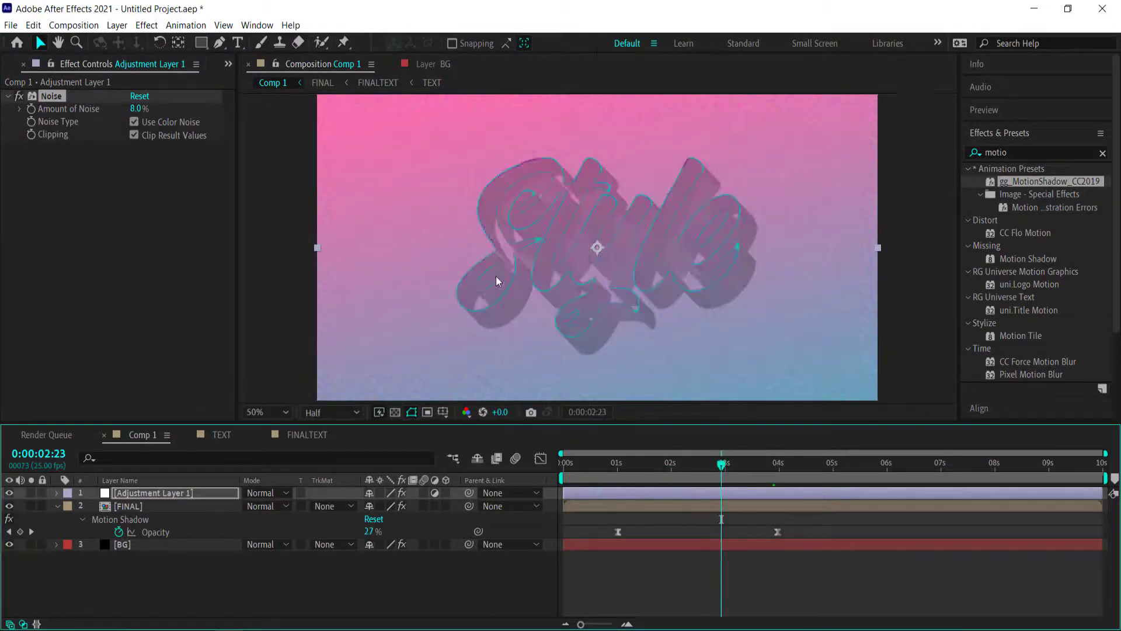
{"action": "key", "text": "space"}
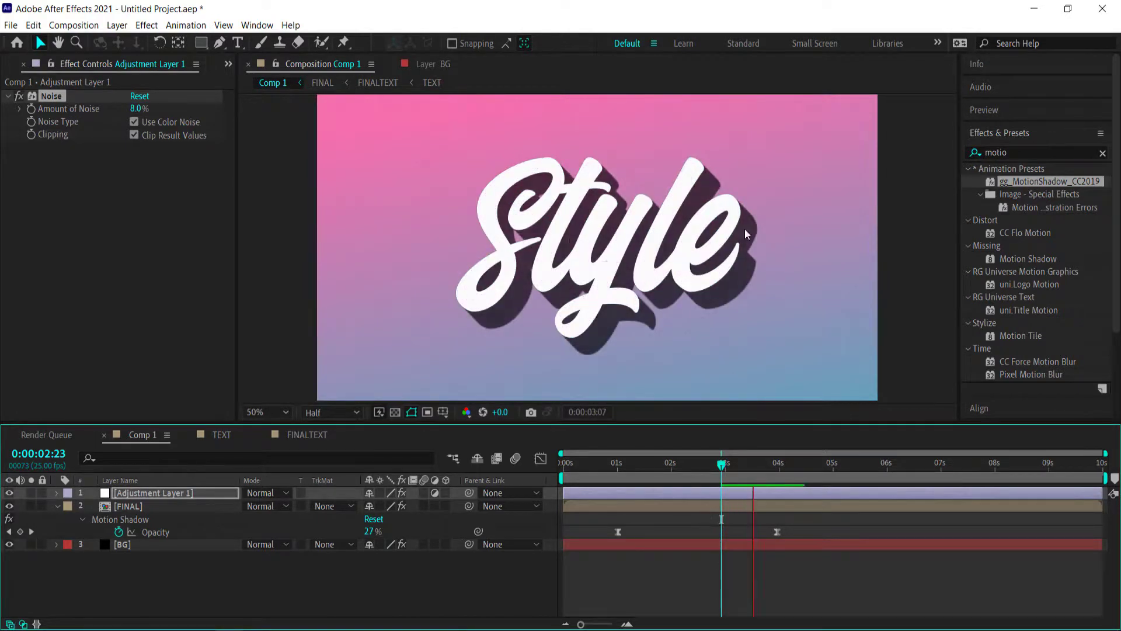
{"action": "key", "text": "space"}
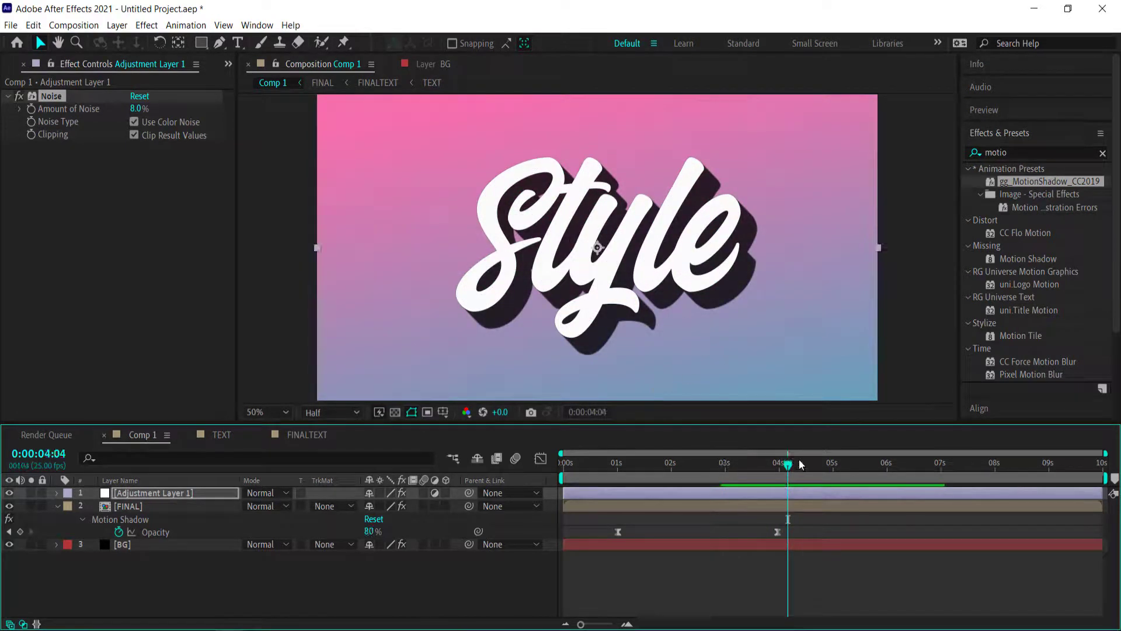
Step: Add a 100% scale keyframe to the FINAL layer at the start of the composition
{"action": "left_click_drag", "start_coordinate": [787, 466], "coordinate": [549, 480]}
{"action": "left_click", "coordinate": [134, 506]}
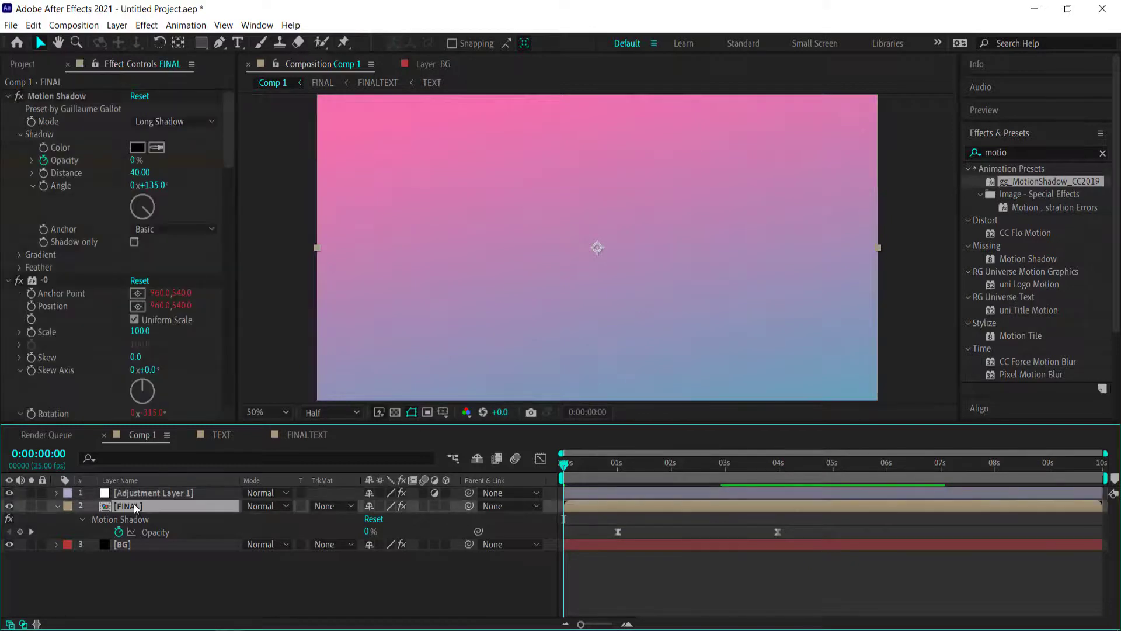
{"action": "key", "text": "s"}
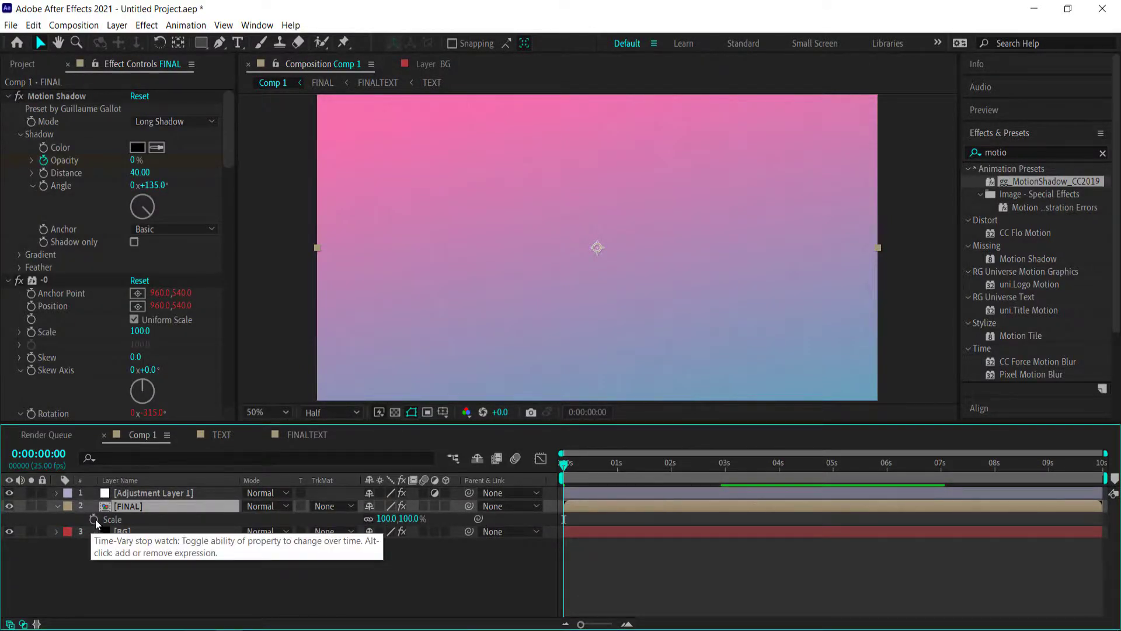
{"action": "left_click", "coordinate": [94, 519]}
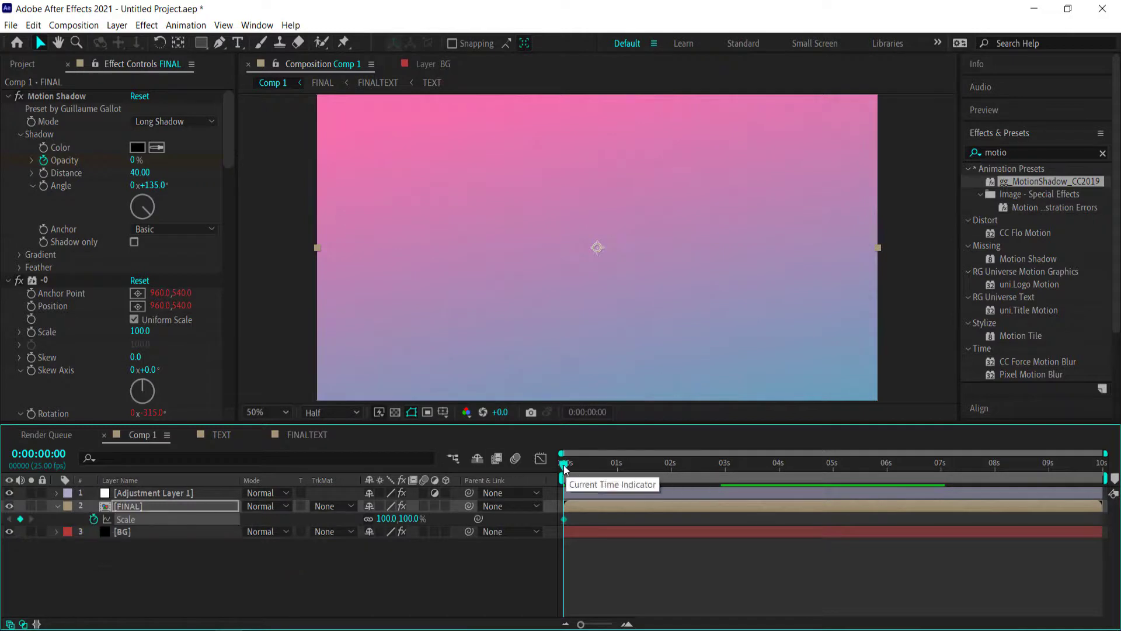
Step: Set FINAL's scale to 115% at 0:00:09:24 and review the animation from the start
{"action": "left_click_drag", "start_coordinate": [565, 464], "coordinate": [1114, 461]}
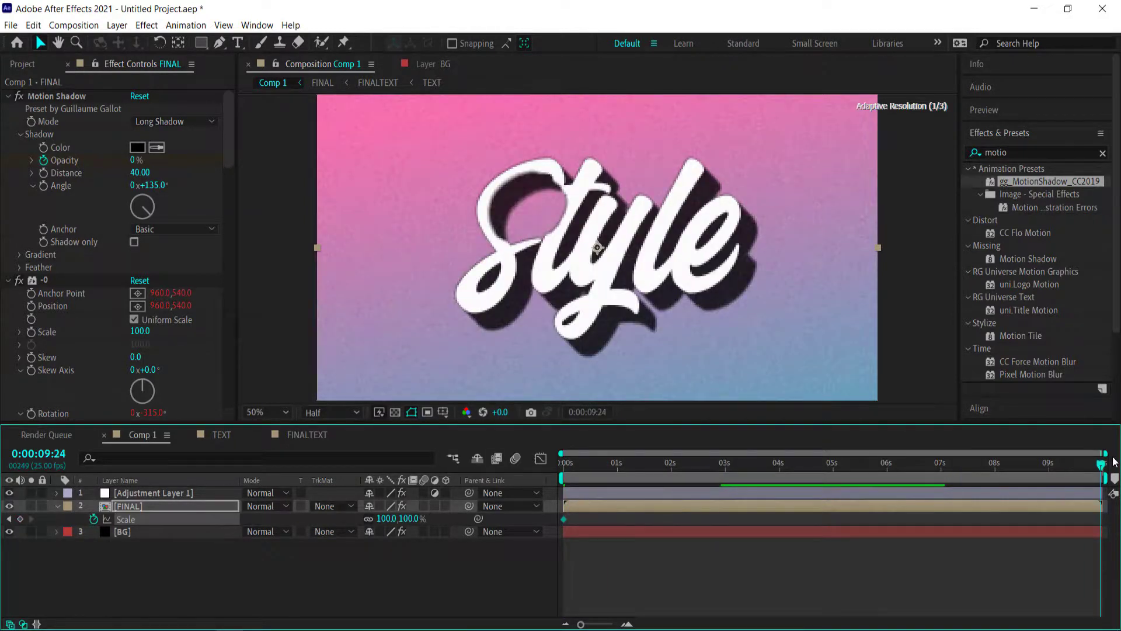
{"action": "left_click", "coordinate": [387, 519]}
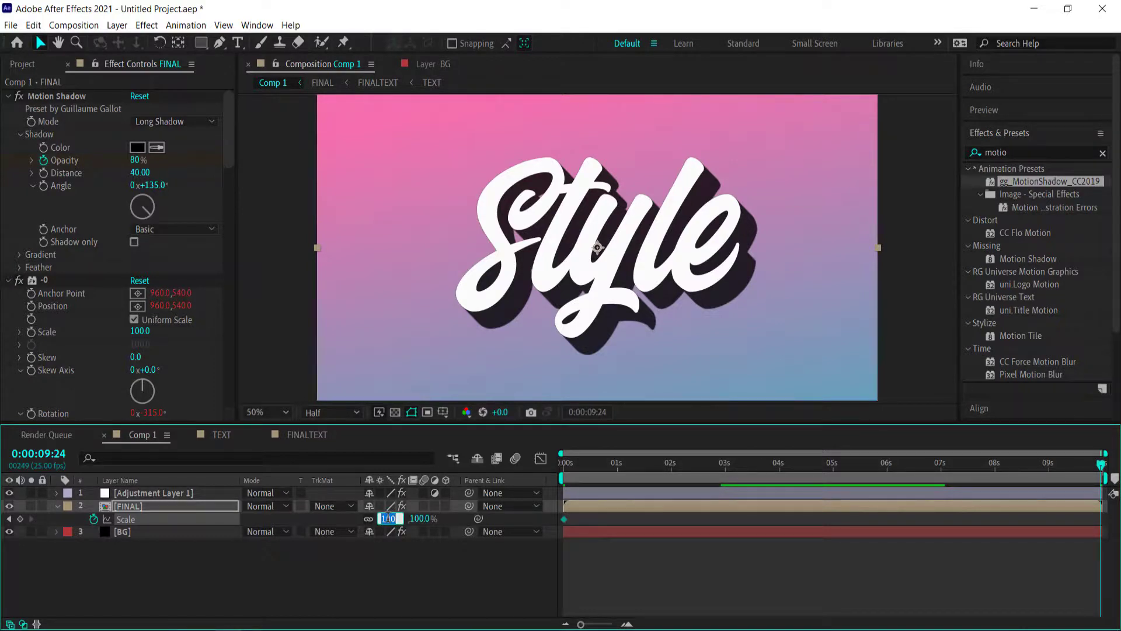
{"action": "key", "text": "Return"}
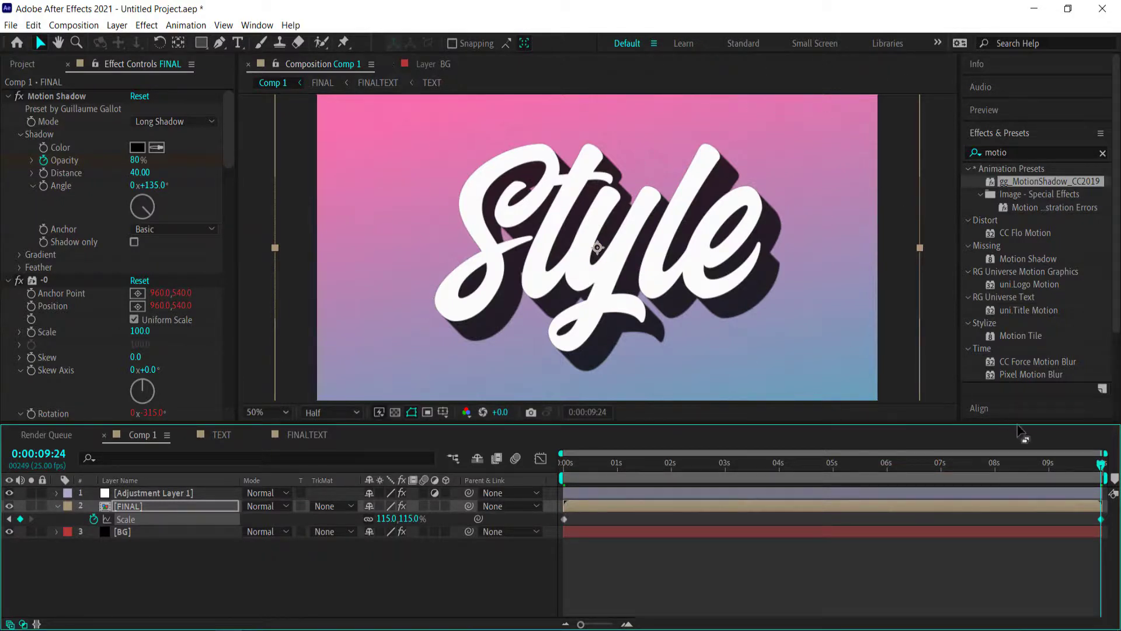
{"action": "left_click_drag", "start_coordinate": [1101, 467], "coordinate": [542, 482]}
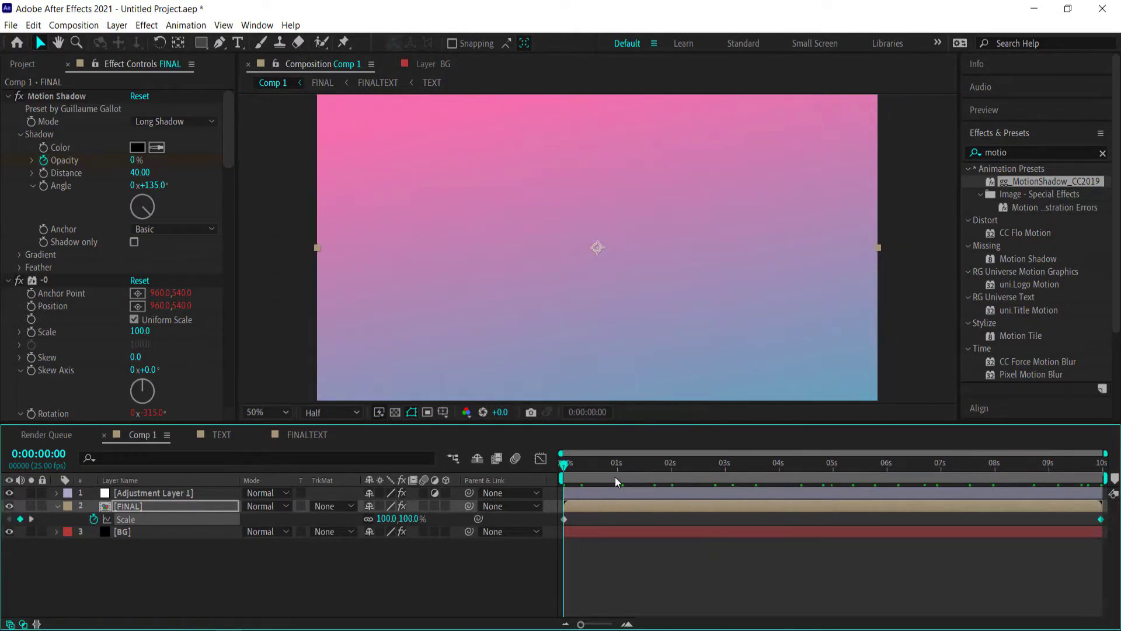
{"action": "left_click_drag", "start_coordinate": [615, 477], "coordinate": [851, 464]}
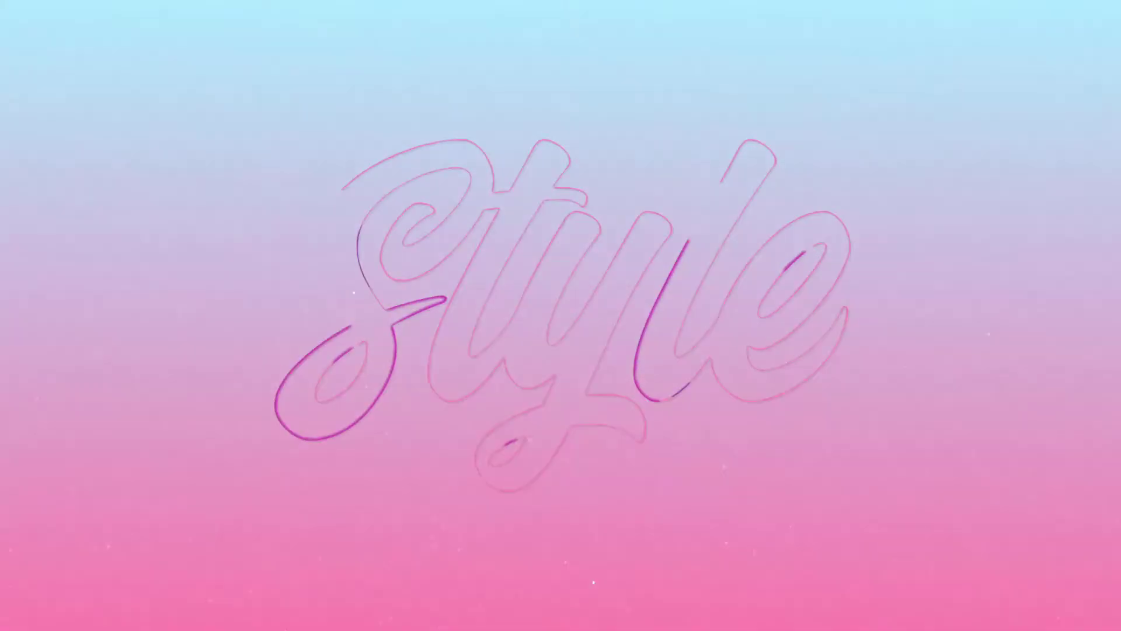